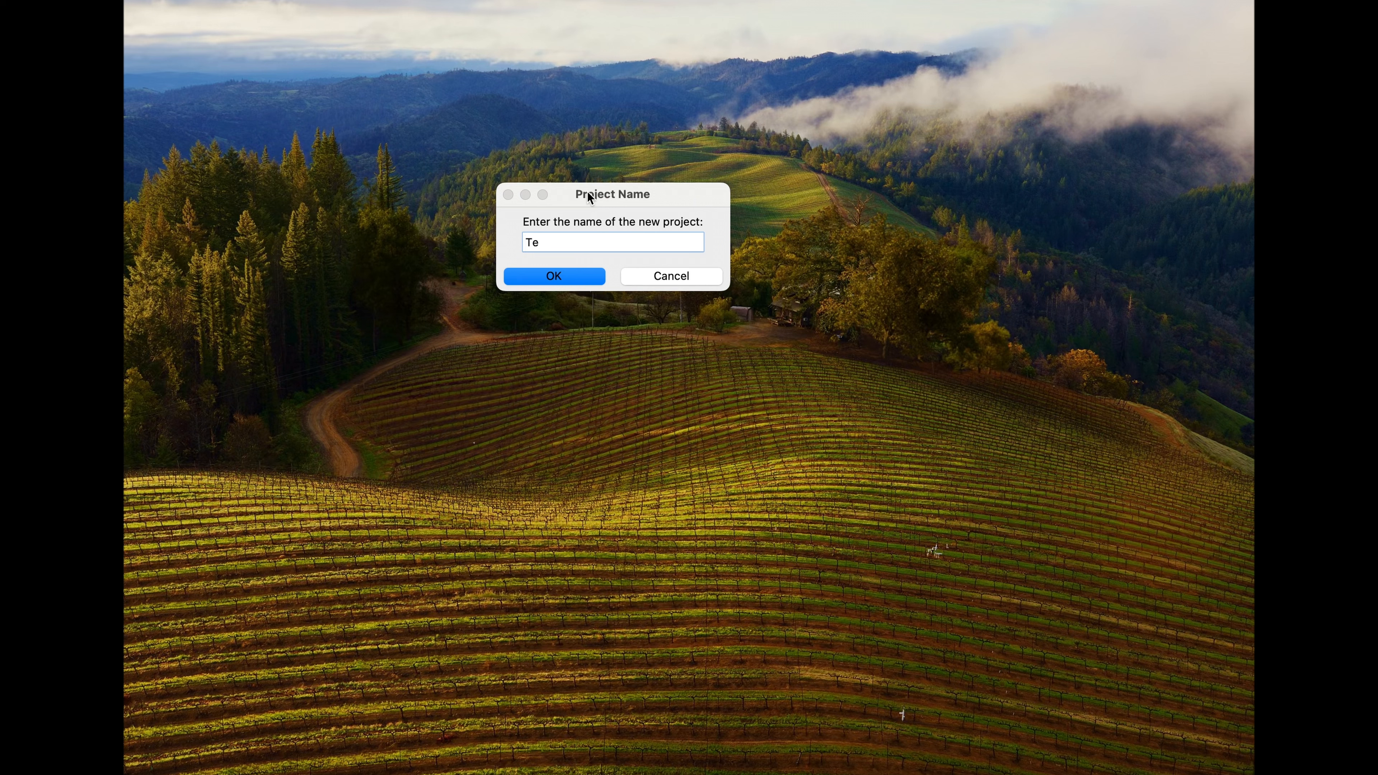
Step: Name the new project Test_project_01 and confirm the name
type("_project_01")
type("< > : \" / \\ | ? *)")
key("BackSpace")
key("BackSpace")
key("BackSpace")
key("BackSpace")
key("BackSpace")
key("BackSpace")
key("BackSpace")
key("BackSpace")
key("BackSpace")
key("BackSpace")
key("BackSpace")
key("BackSpace")
key("BackSpace")
key("BackSpace")
key("BackSpace")
key("BackSpace")
key("BackSpace")
key("BackSpace")
left_click(559, 277)
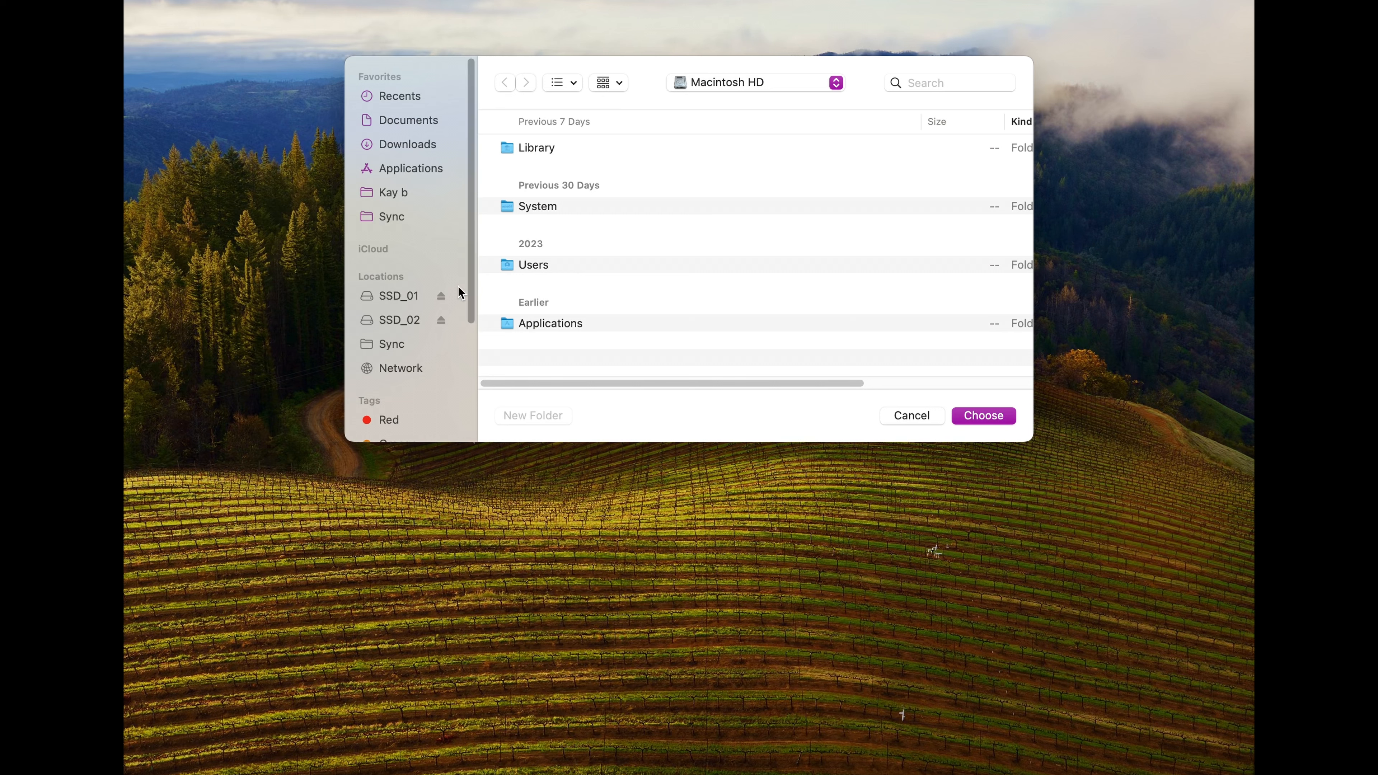
Step: Choose the Footage_01 folder on SSD_01 for the first folder selection and the SSD_02 drive for the second
left_click(397, 300)
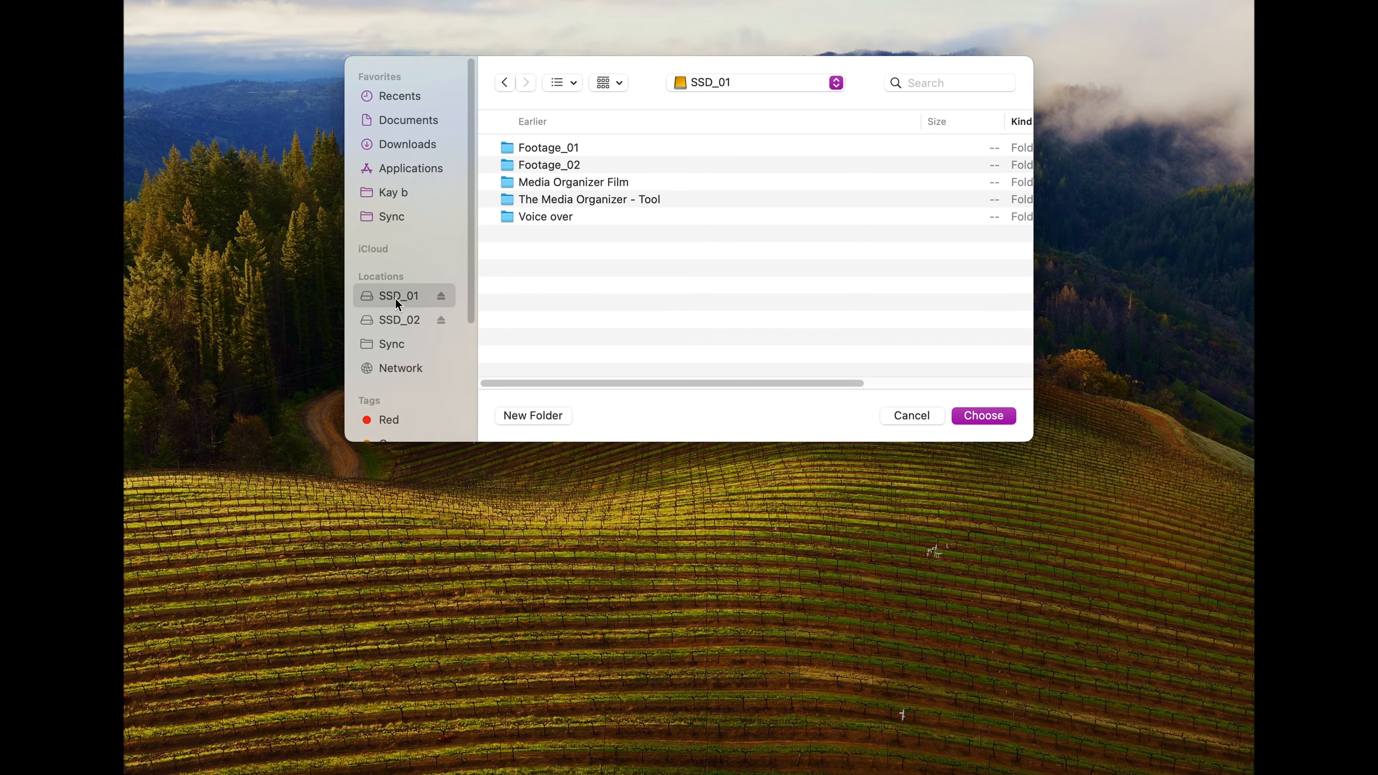
left_click(539, 150)
left_click(1012, 415)
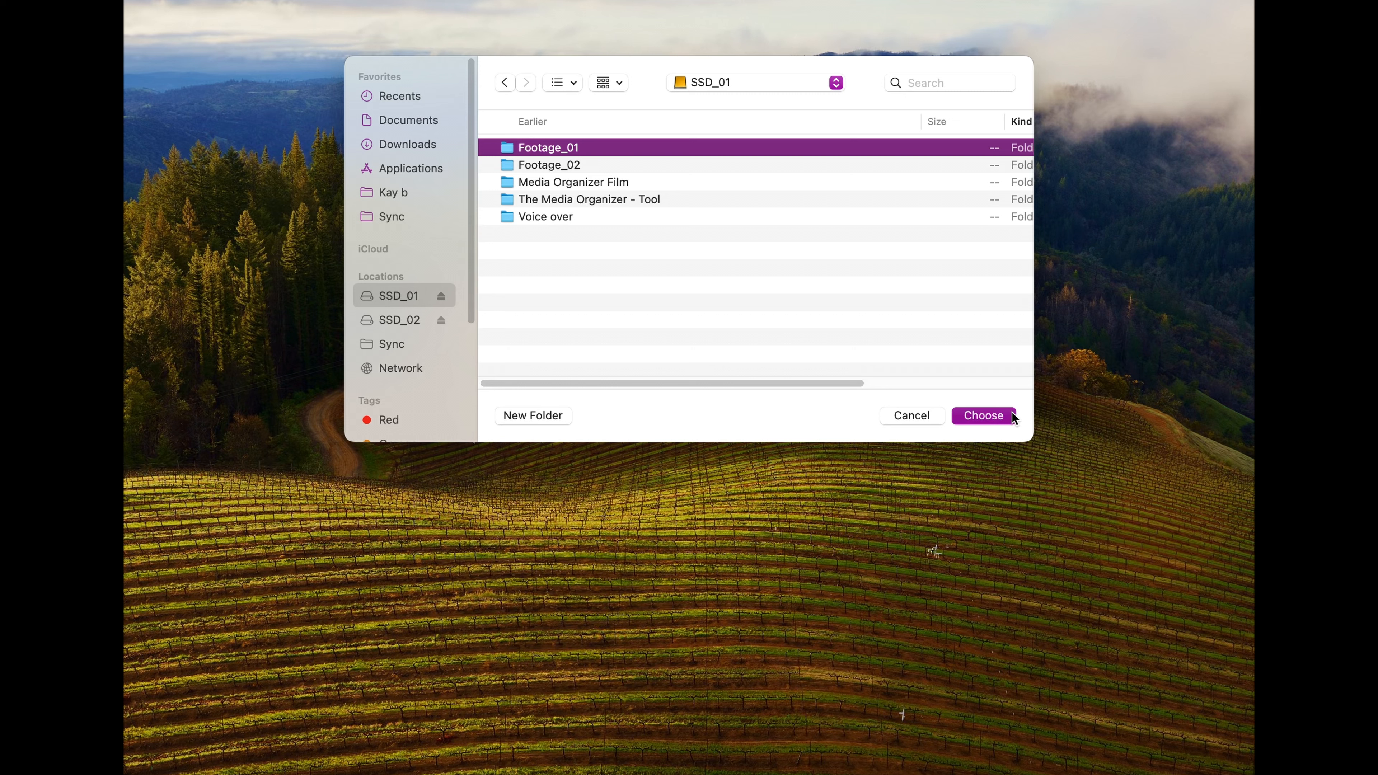
left_click(982, 415)
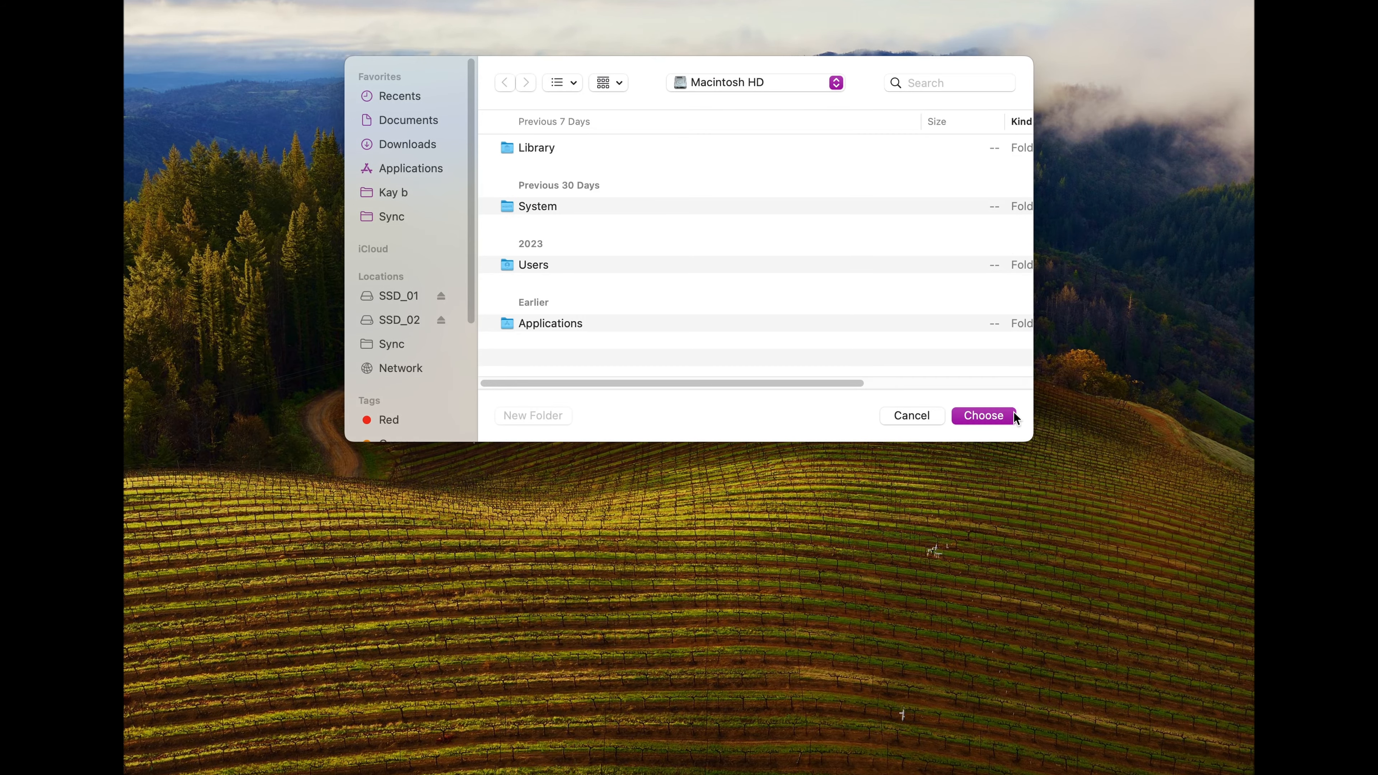
left_click(389, 327)
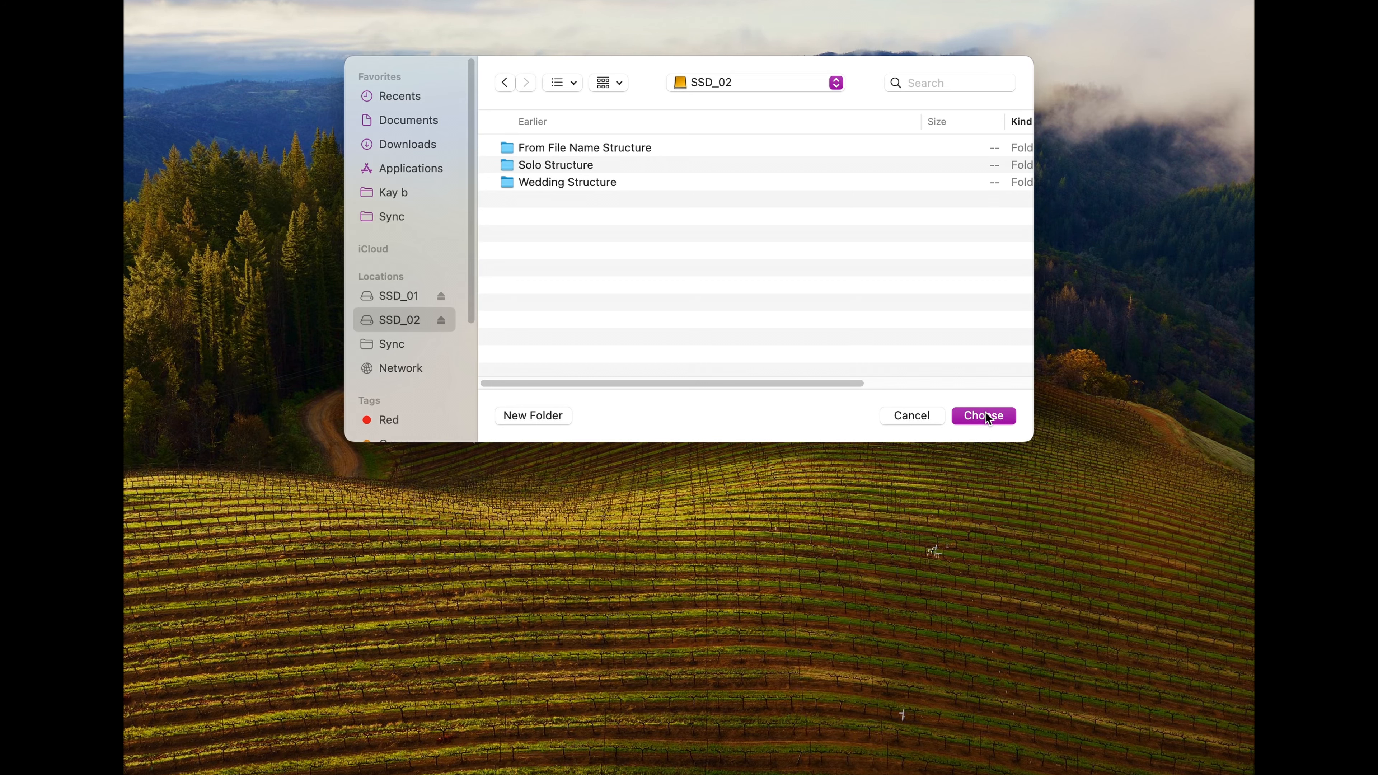
left_click(996, 415)
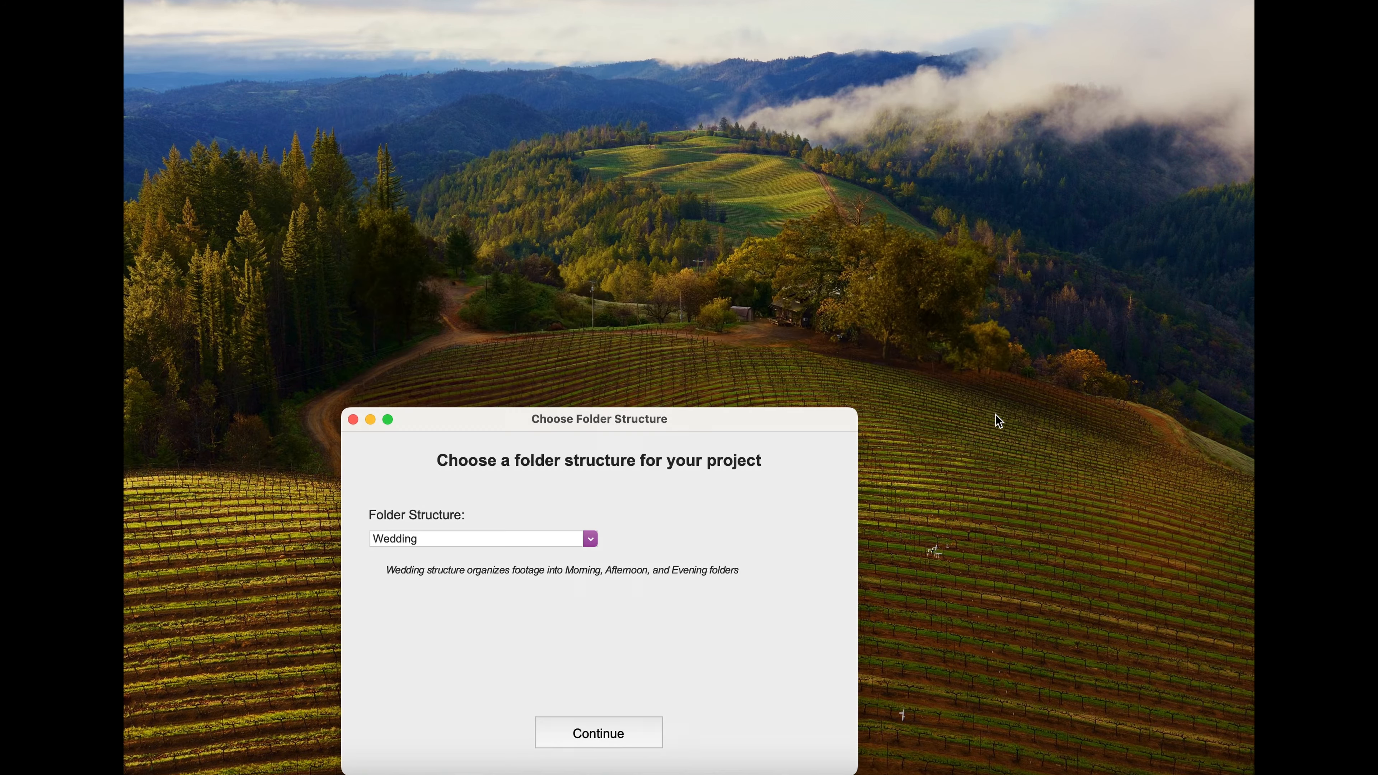
Step: Move the Choose Folder Structure window aside and open the Wedding Structure folder on SSD_02 in Finder
left_click_drag(696, 420, 551, 108)
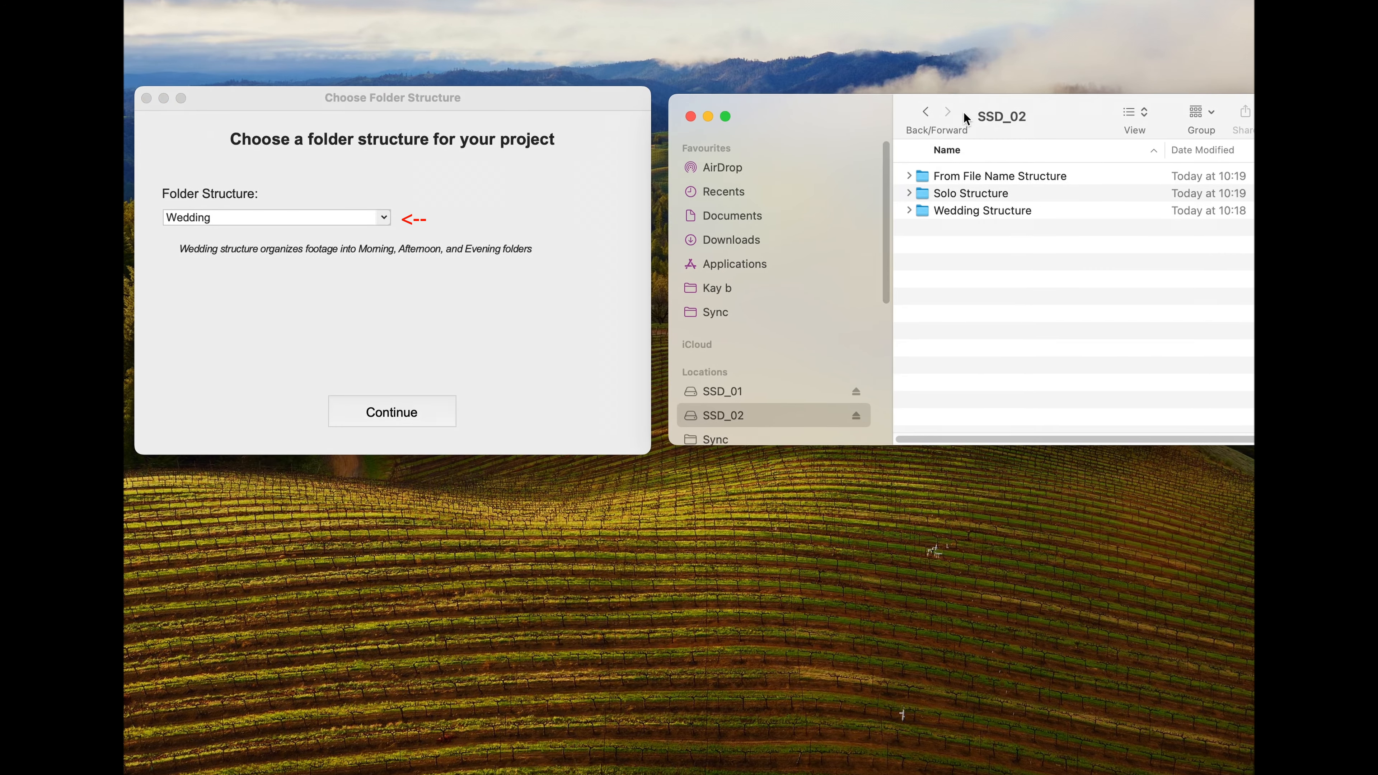
left_click_drag(963, 112, 955, 115)
left_click_drag(421, 94, 396, 94)
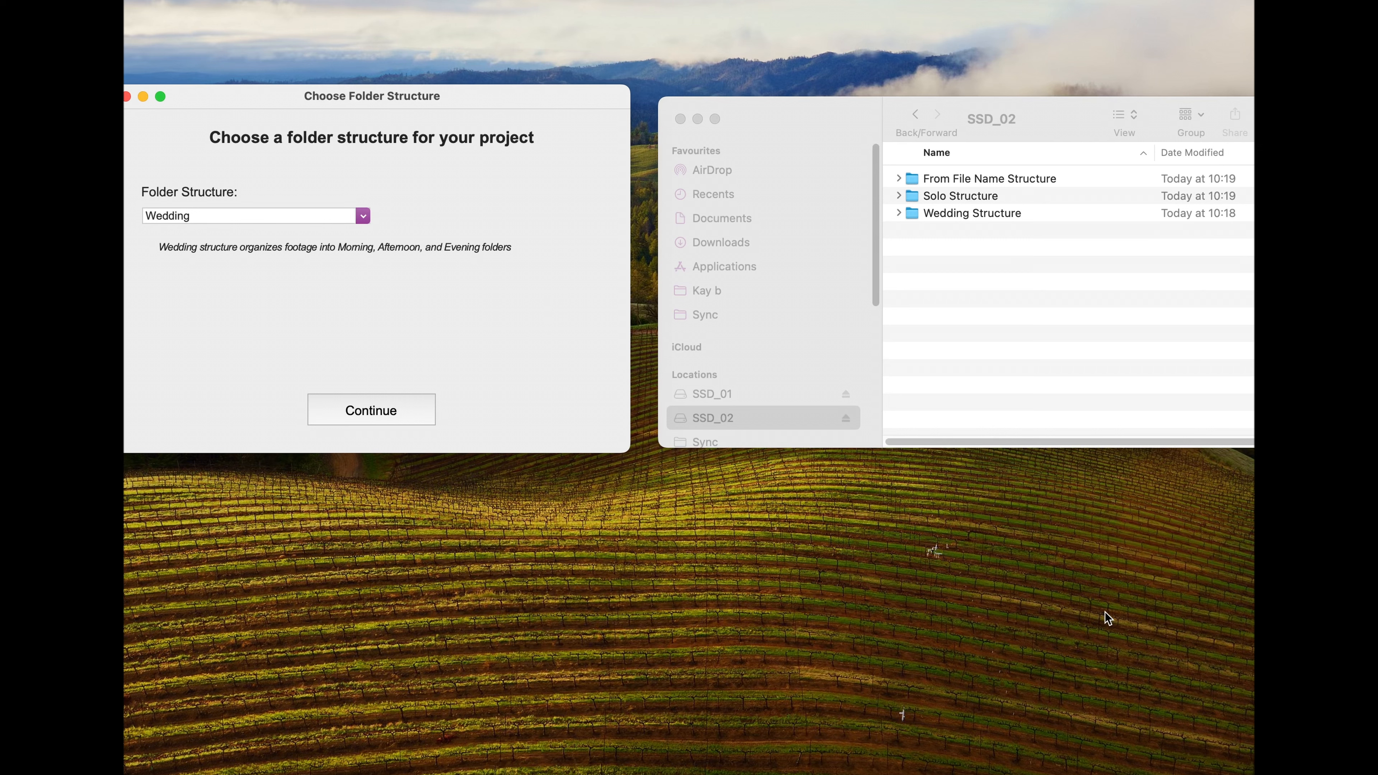
double_click(1026, 214)
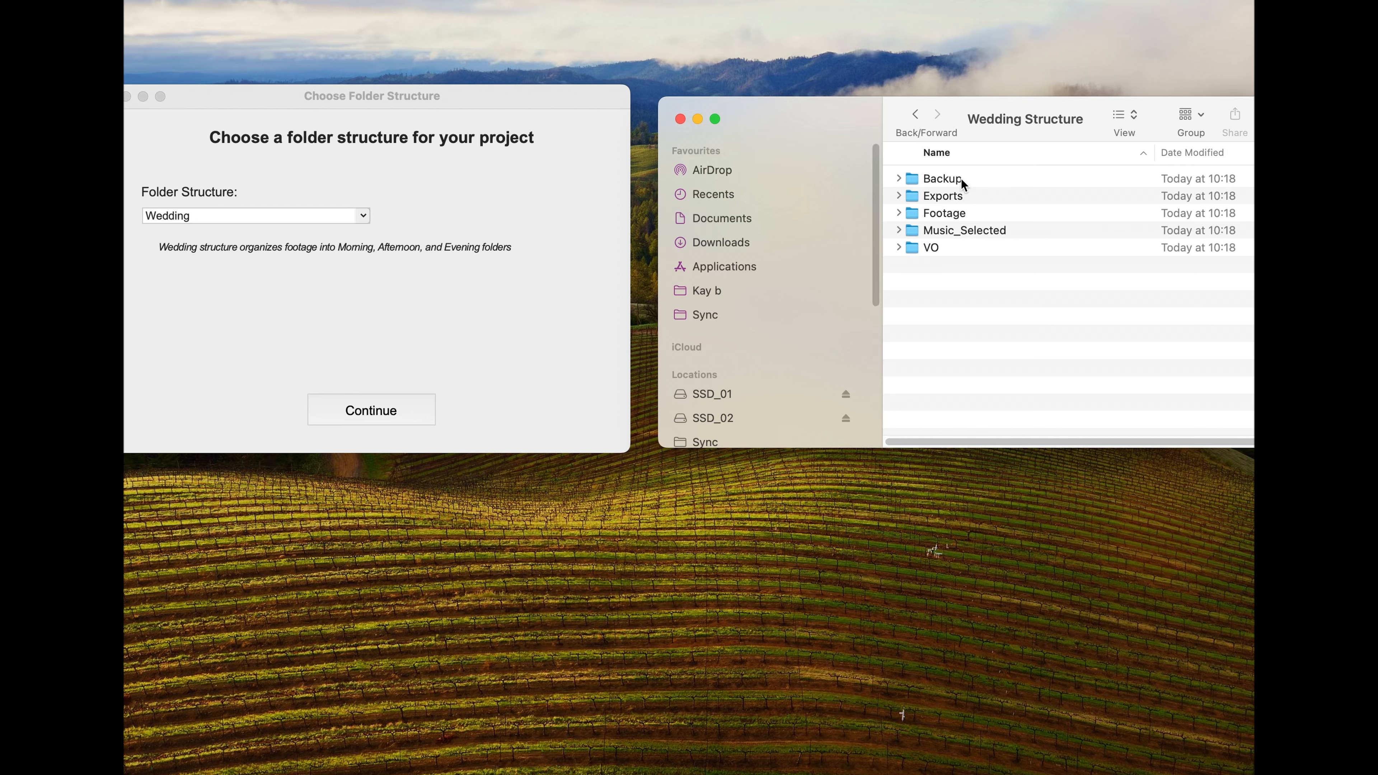
left_click(961, 179)
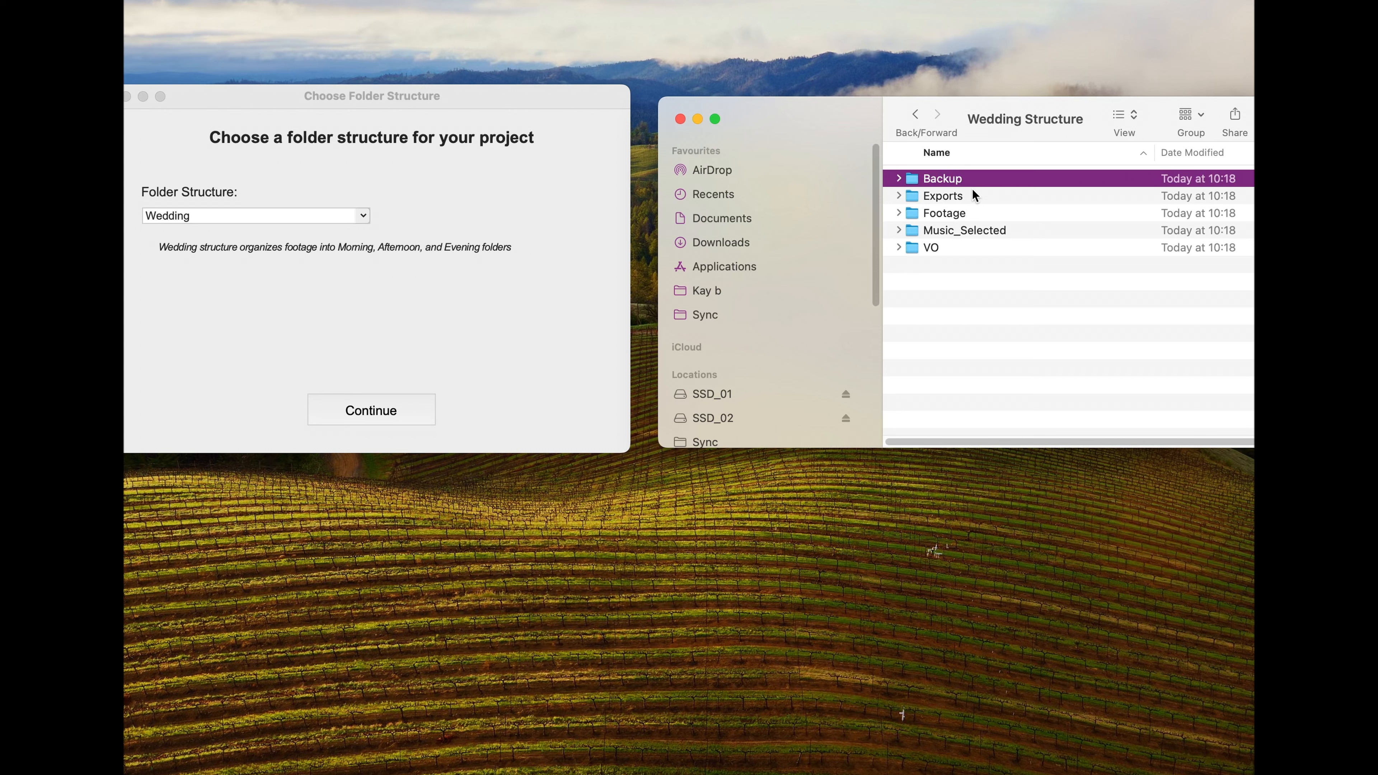
Step: Examine the subfolders of Exports, from Client_Reviews to Versions, and return to the Wedding Structure folder
left_click(998, 195)
double_click(998, 196)
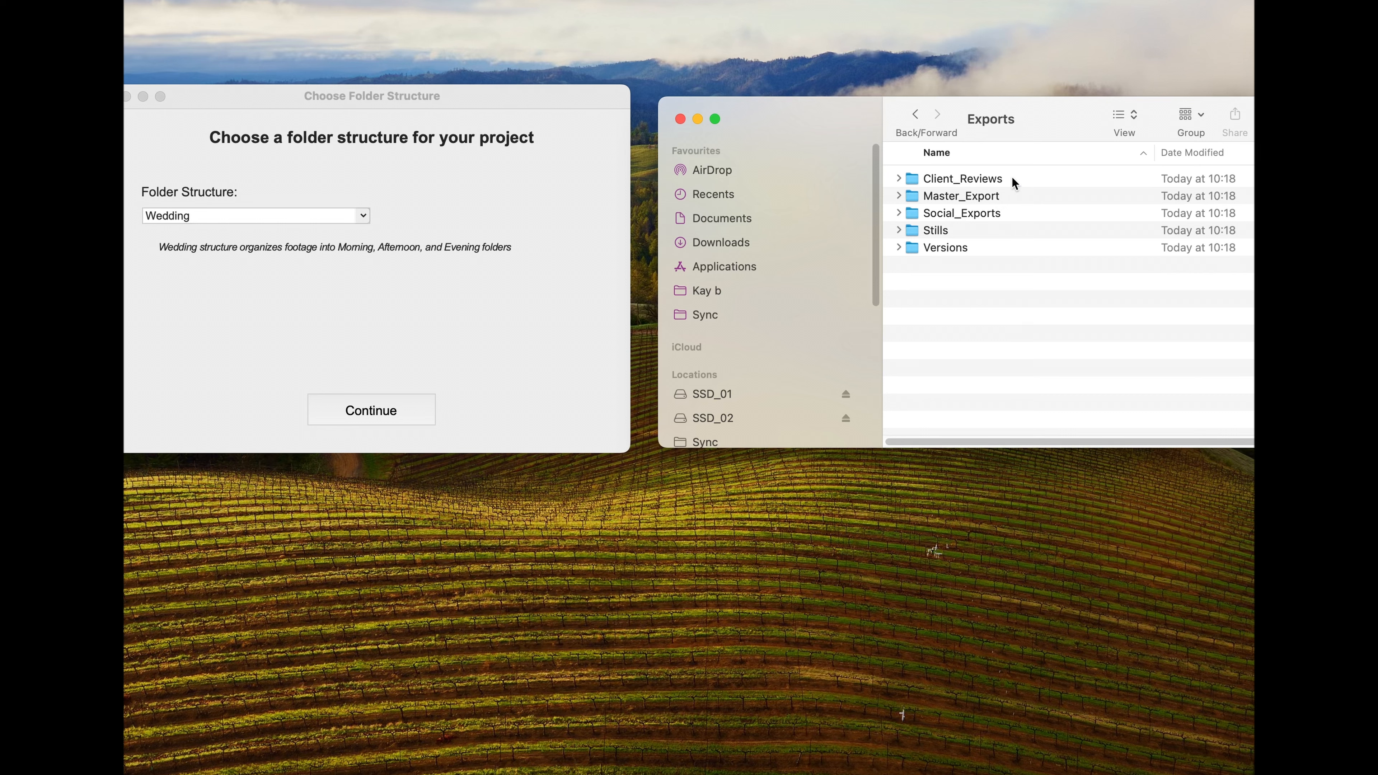
left_click(1012, 179)
left_click(1015, 196)
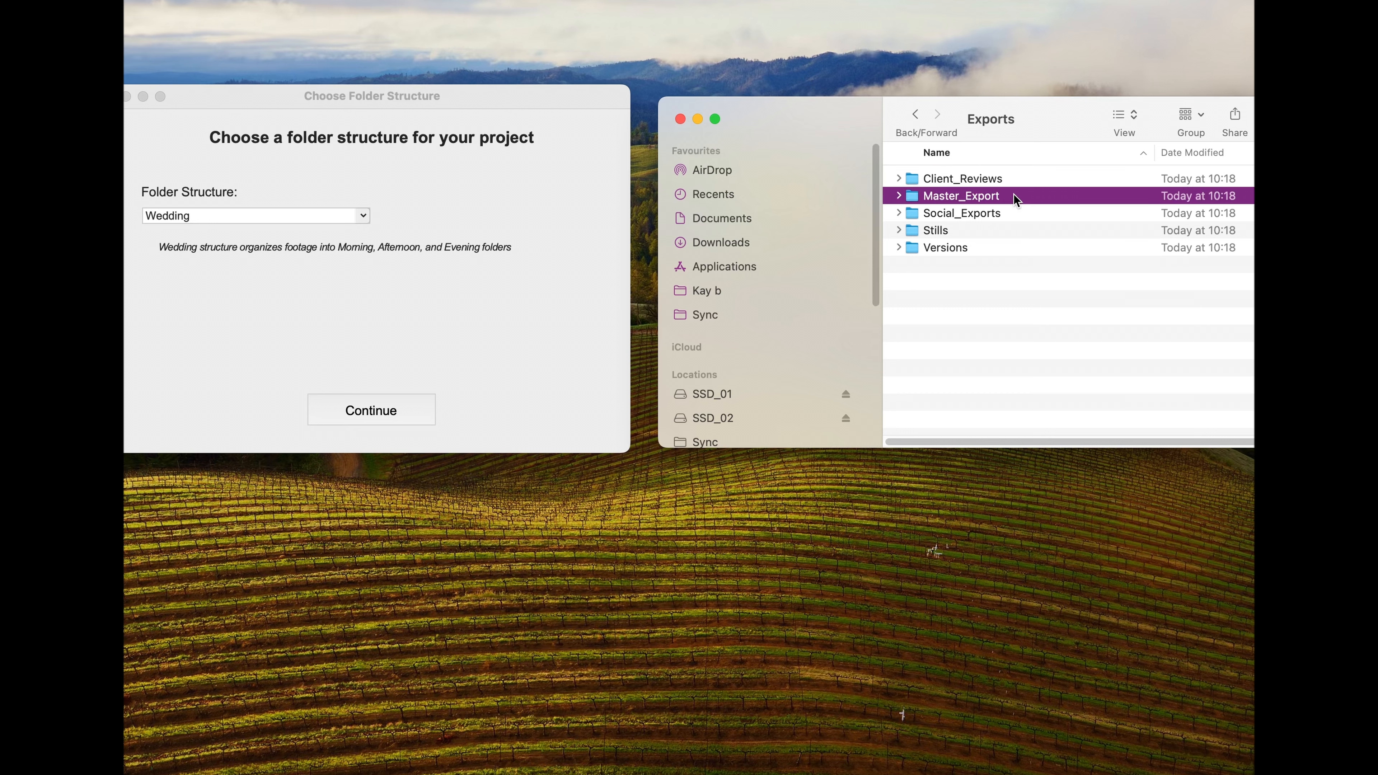
left_click(1016, 214)
left_click(1015, 230)
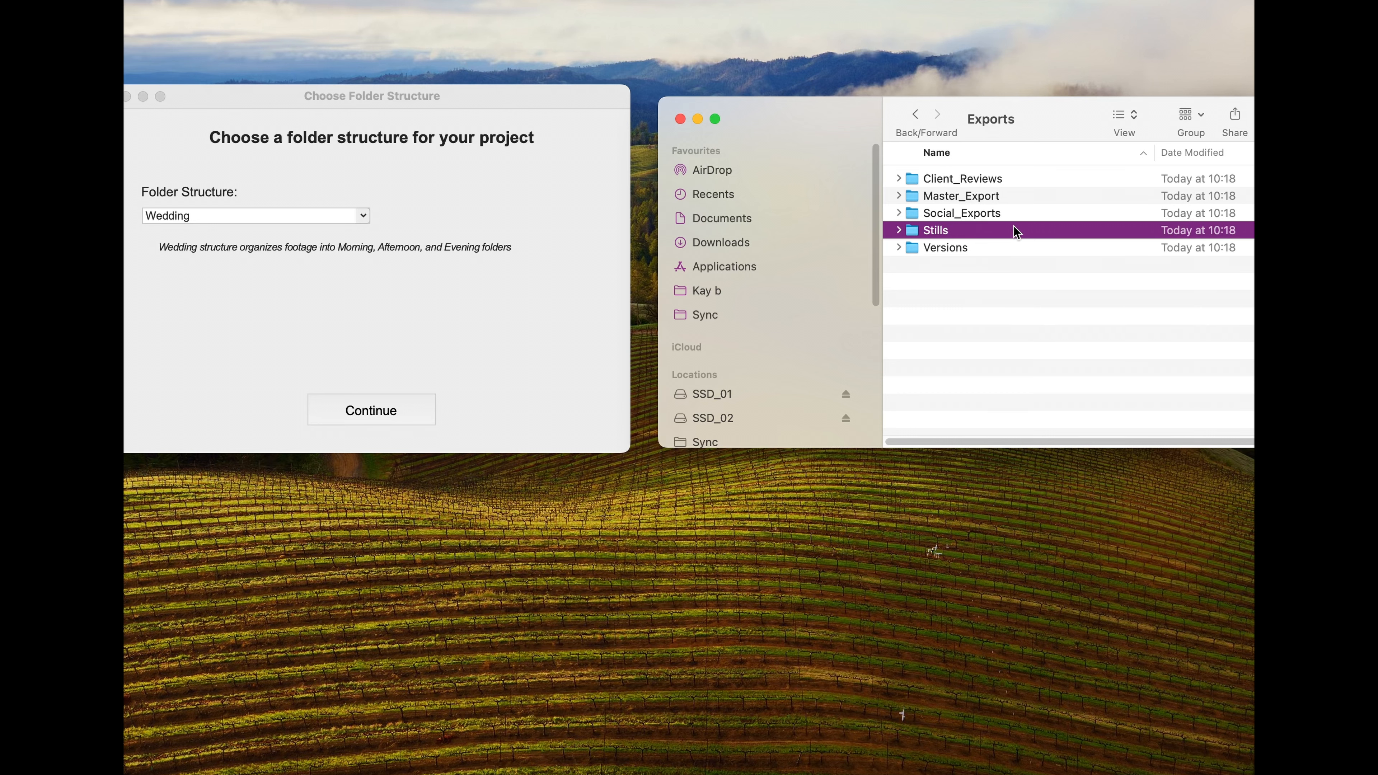
left_click(1018, 248)
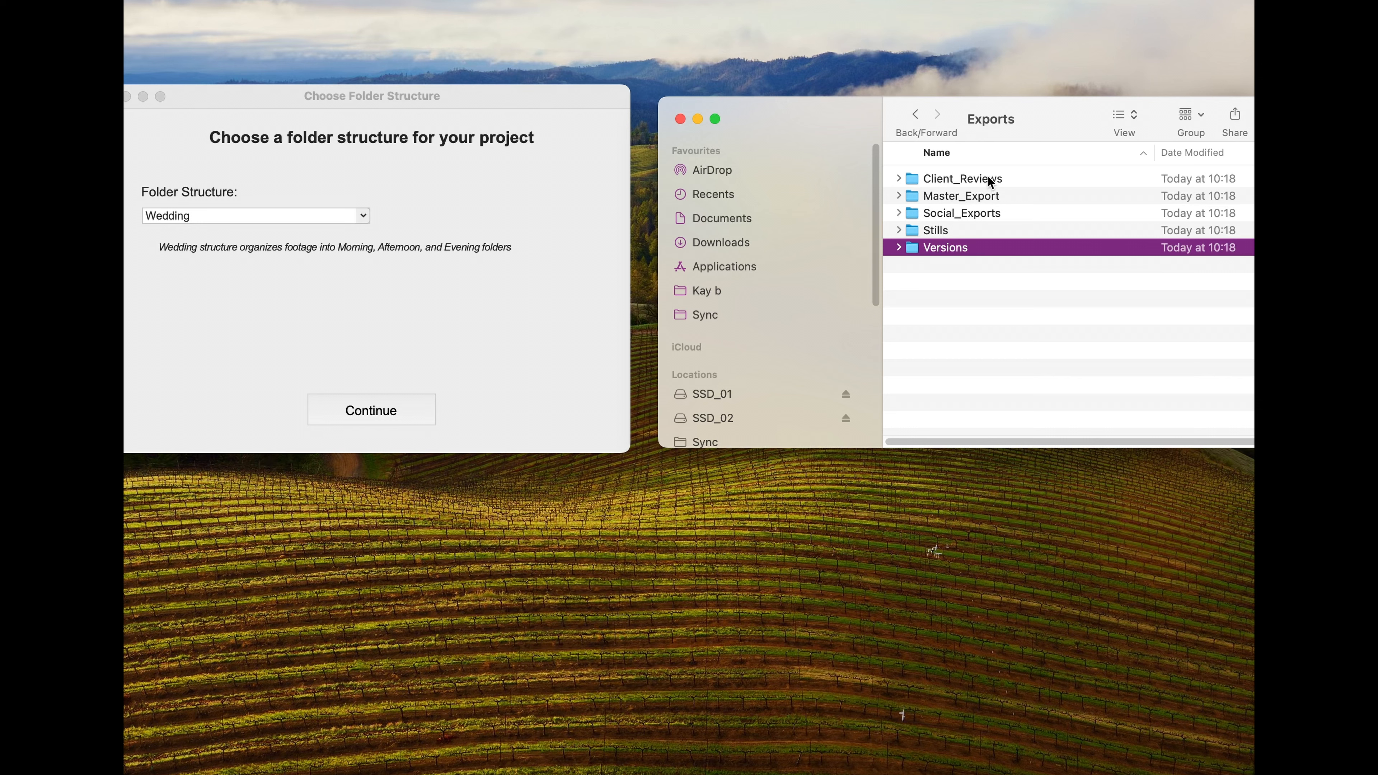
left_click(922, 122)
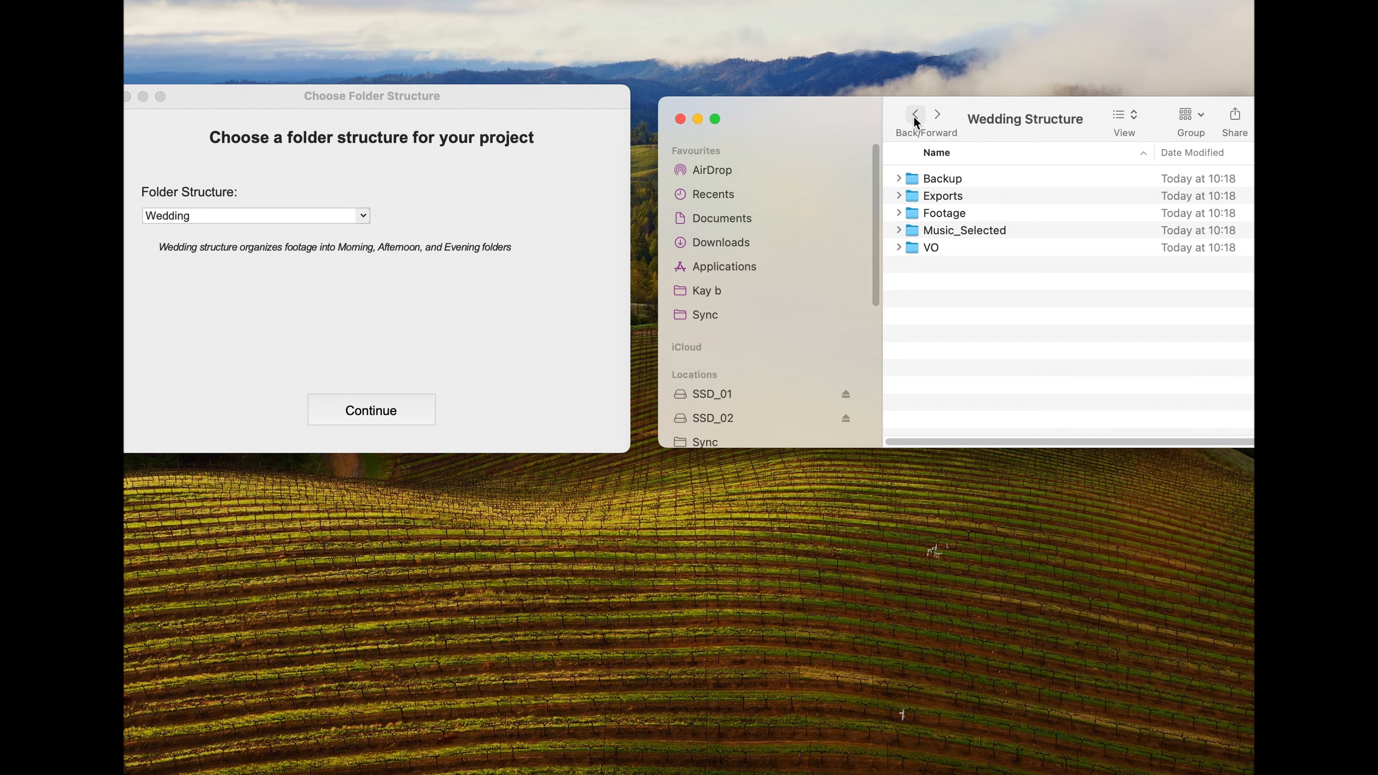
Step: Examine the time-of-day folders inside Footage's 2025-01-15 folder and return to the Wedding Structure folder
double_click(982, 210)
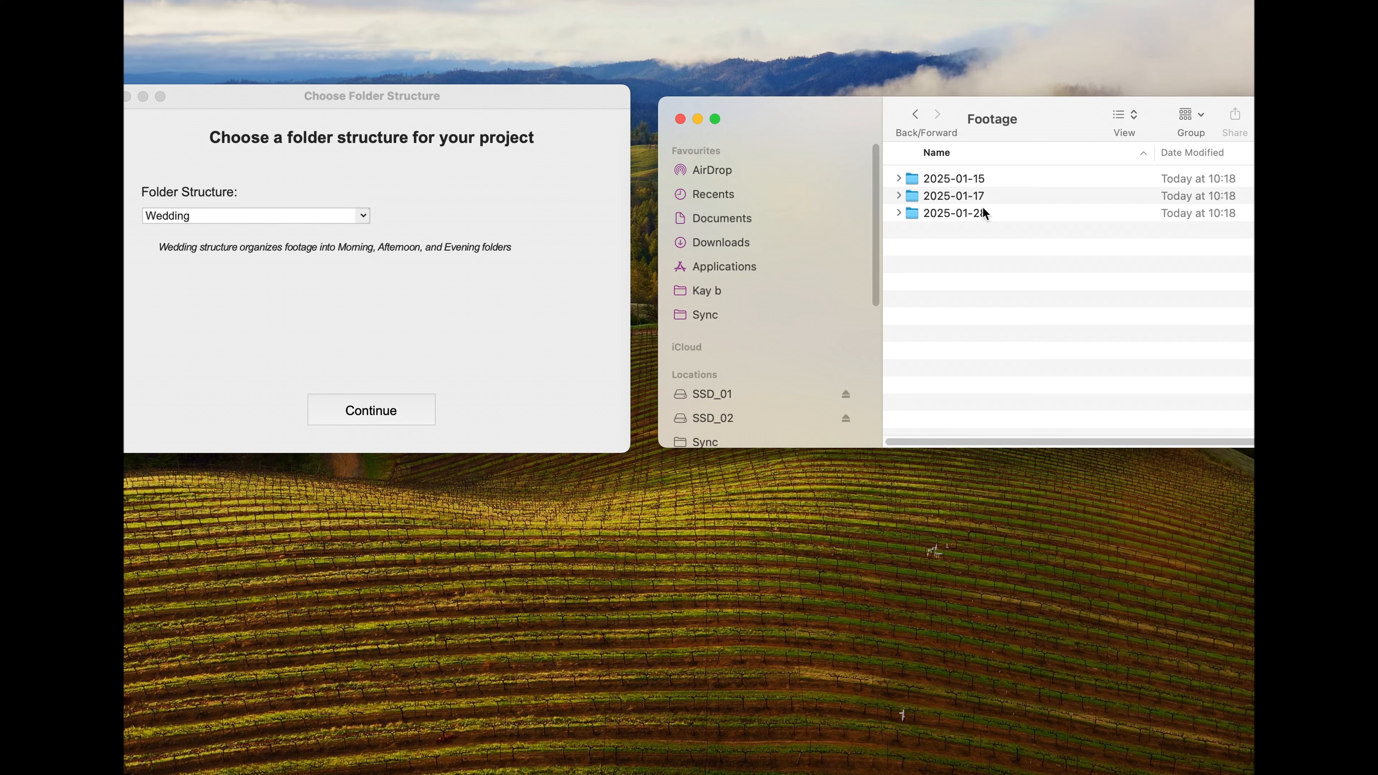
double_click(985, 178)
left_click(987, 178)
left_click(1006, 197)
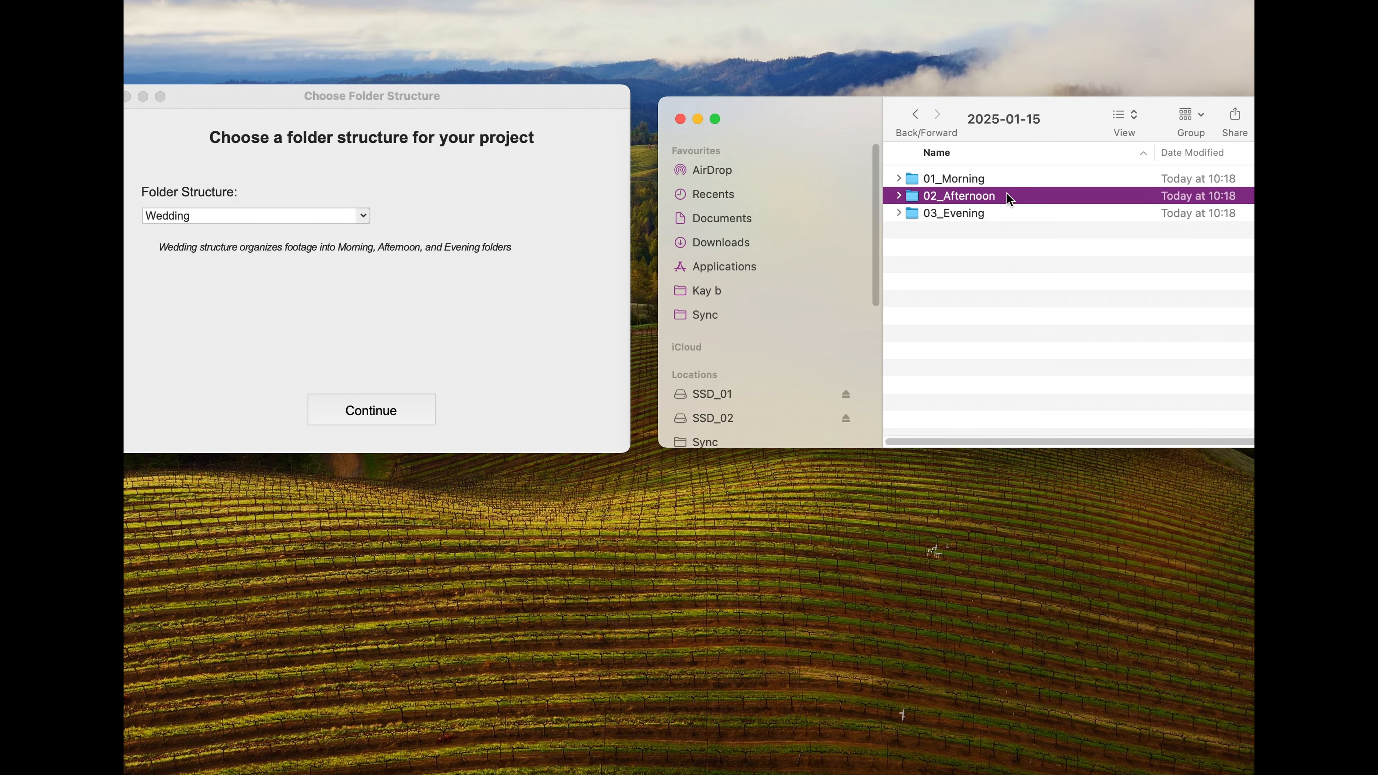
left_click(1004, 215)
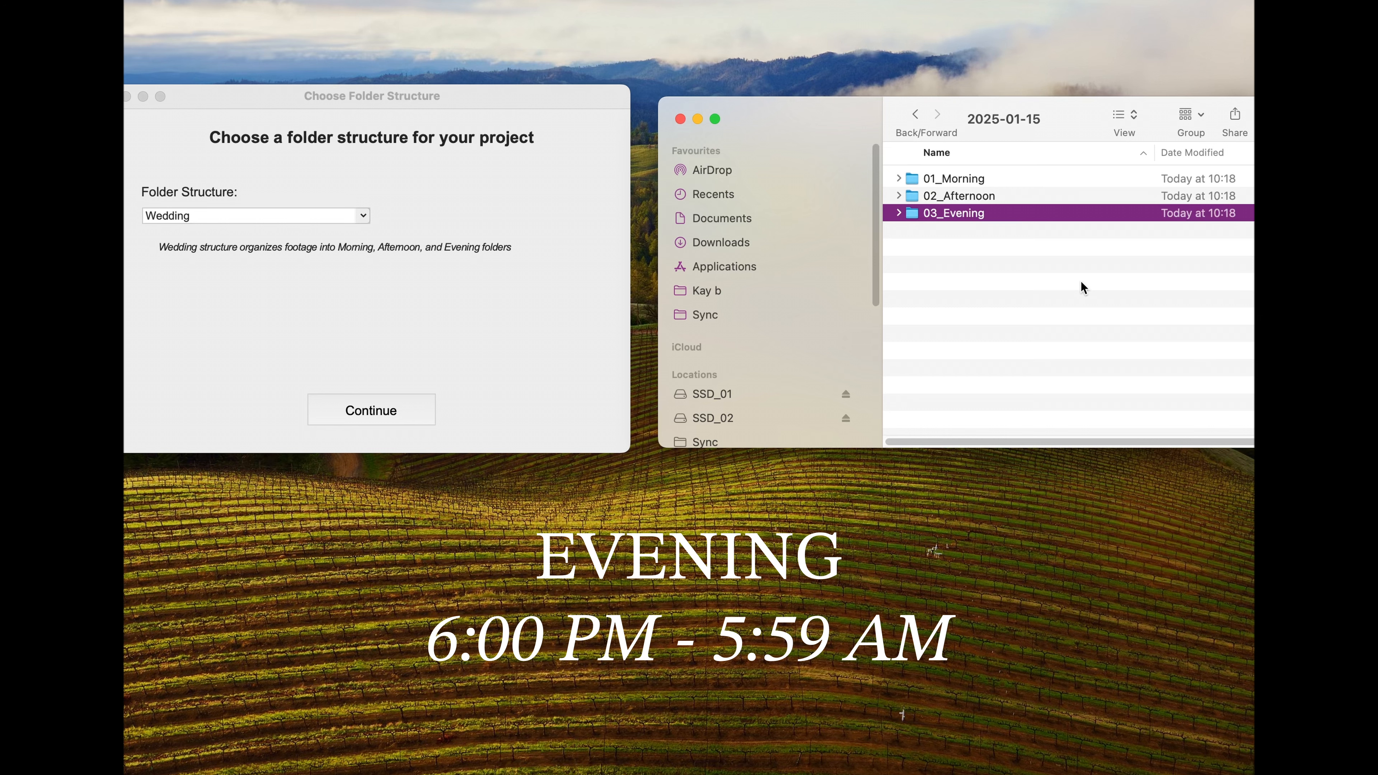
left_click(915, 114)
left_click(915, 114)
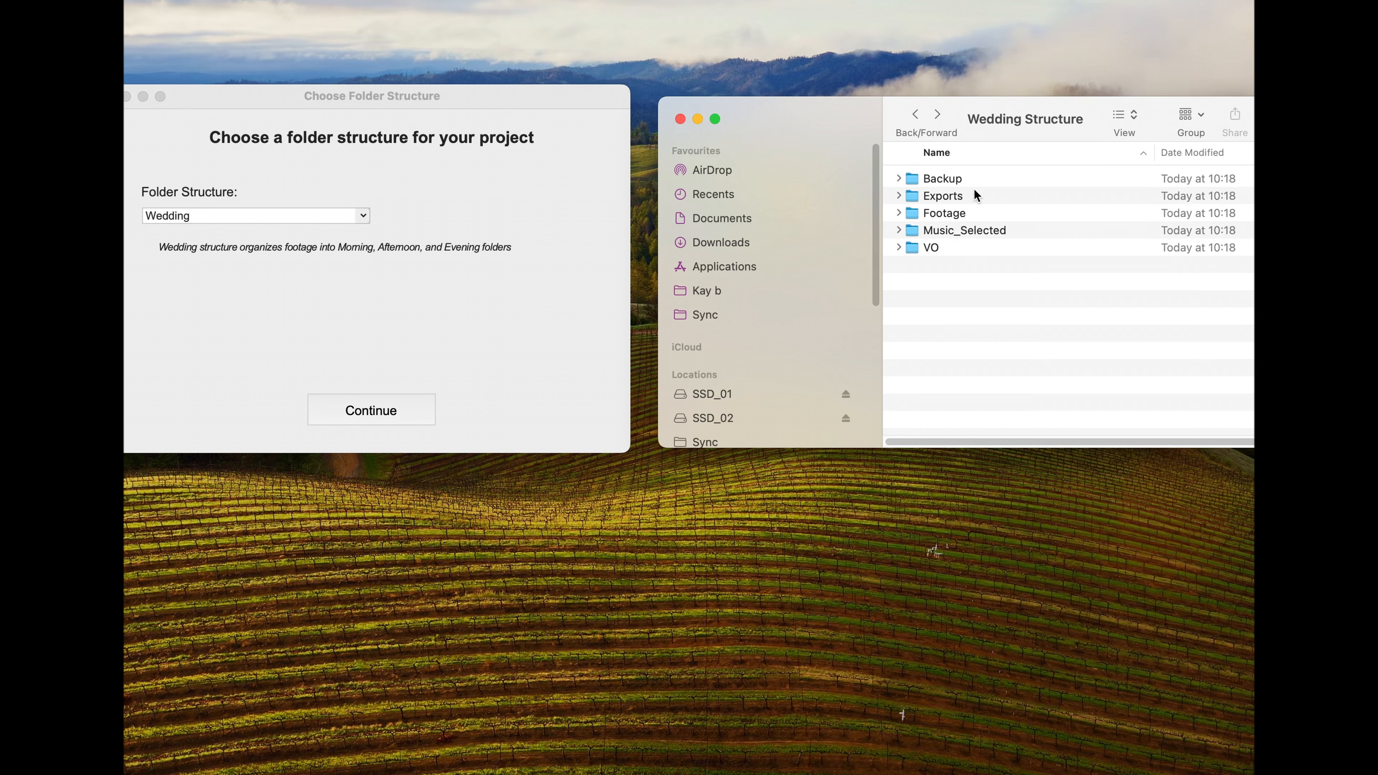
Step: View the contents of the Music_Selected and VO folders and go back up to the SSD_02 drive
double_click(1019, 230)
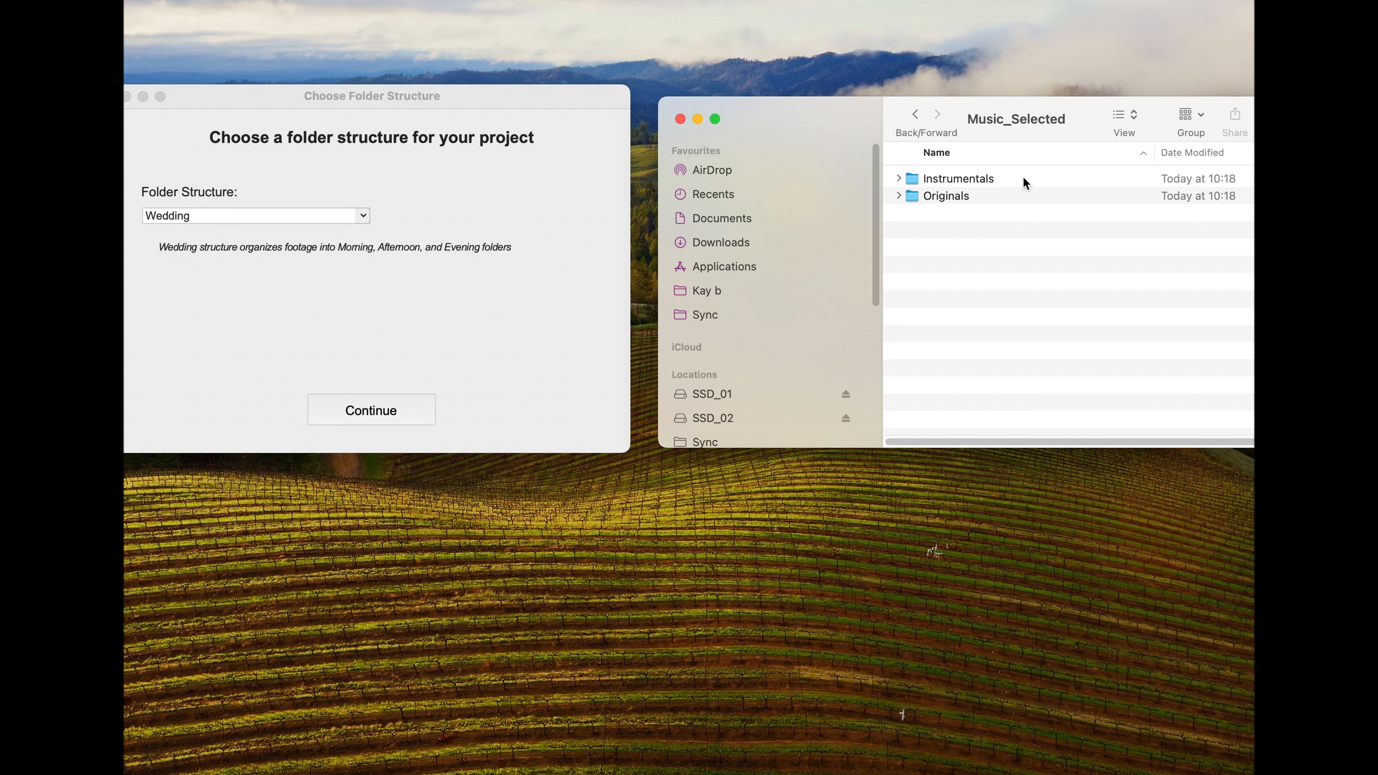
key("super+[")
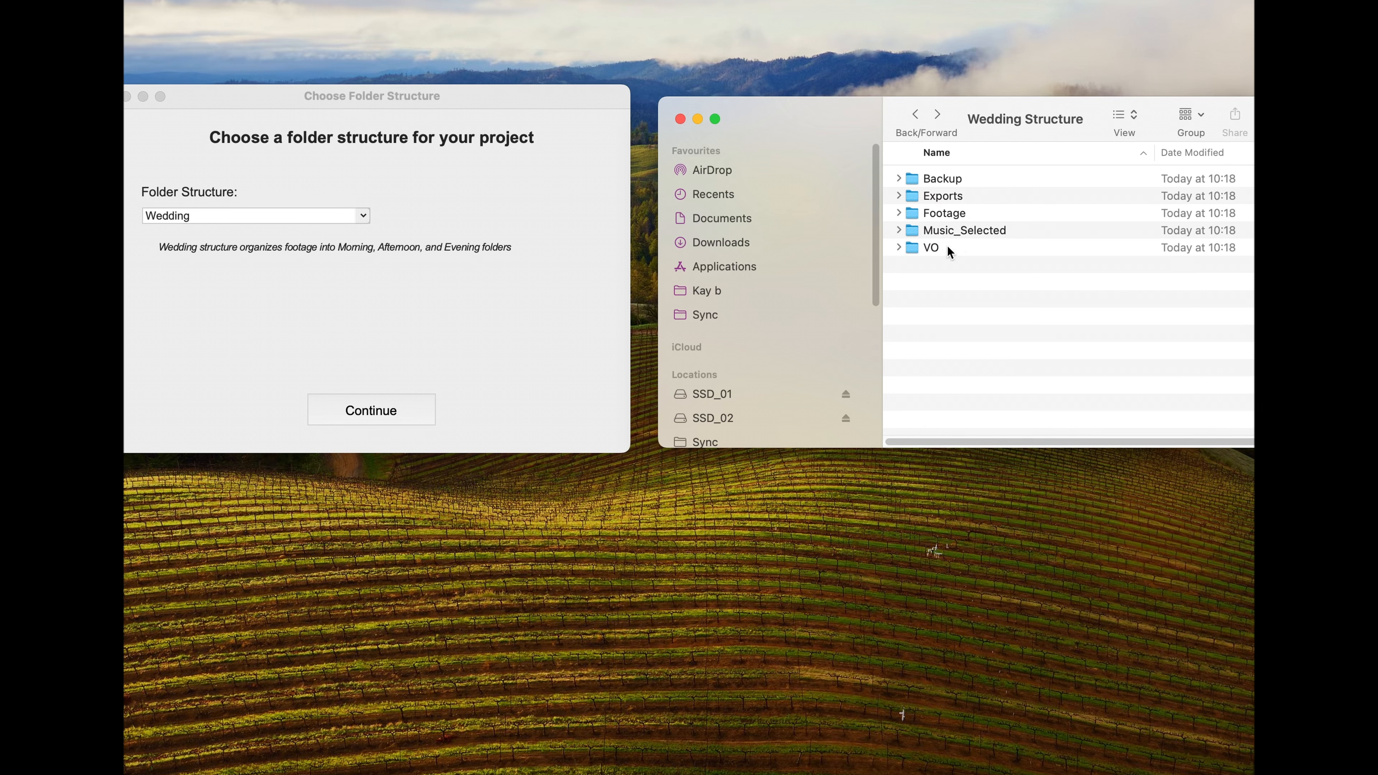
double_click(948, 247)
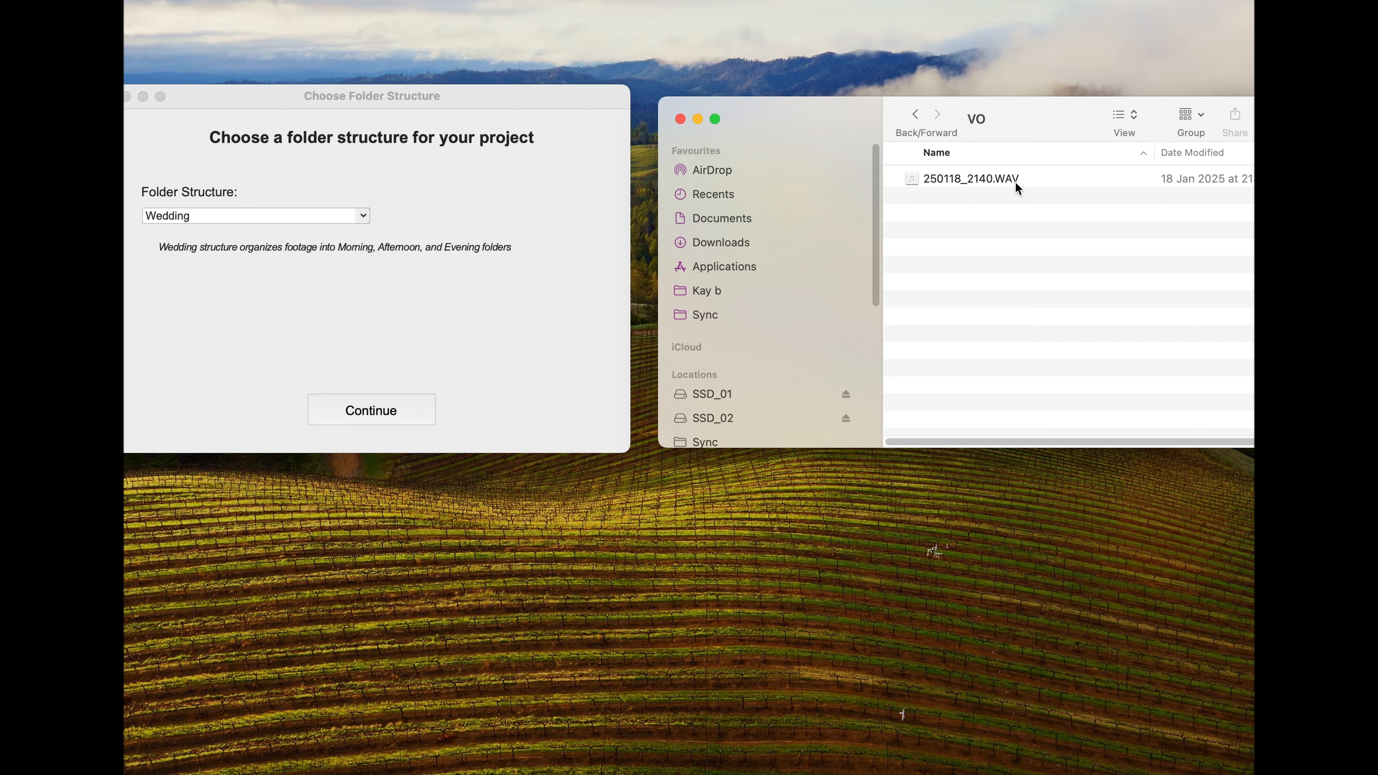
key("super+Up")
Step: Set the folder structure to Solo and open the 2025-01-15 footage folder inside the Solo Structure example
left_click(361, 215)
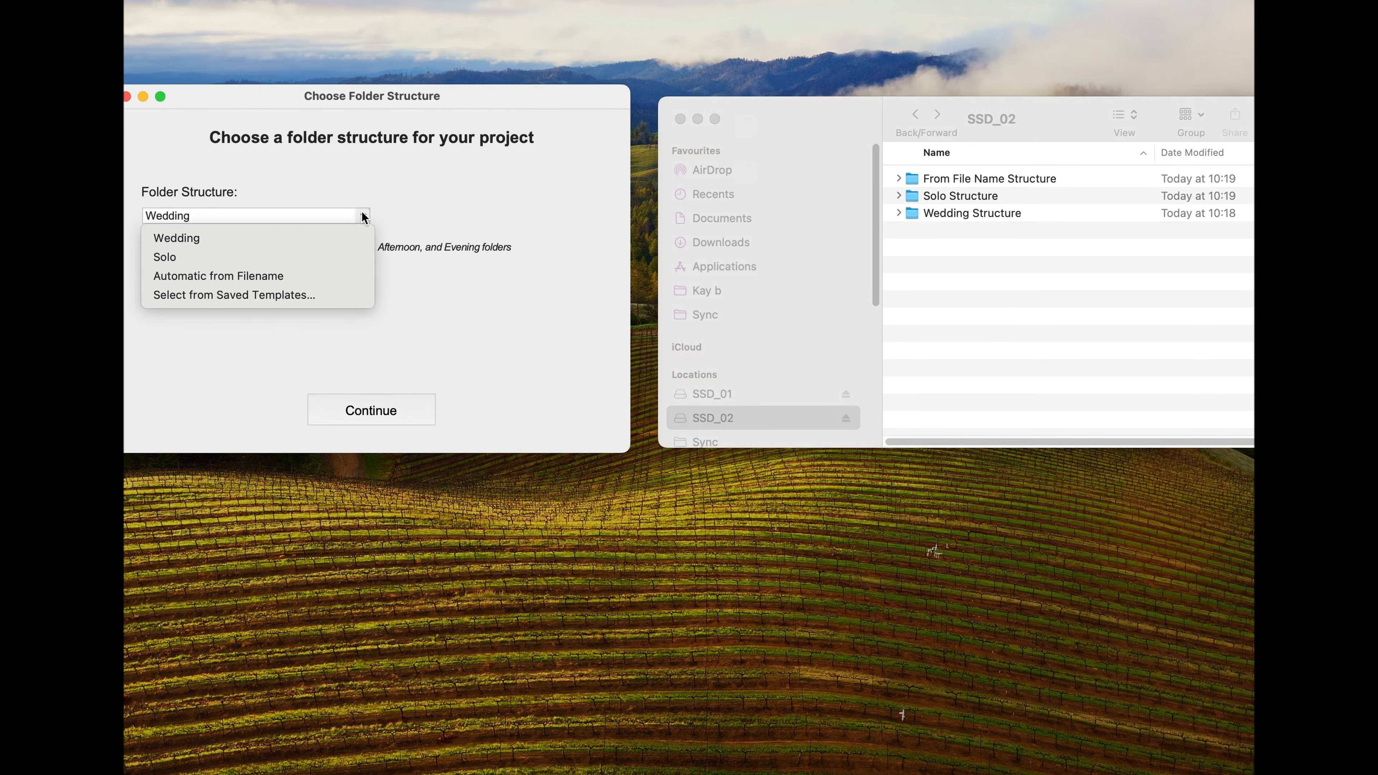
left_click(200, 260)
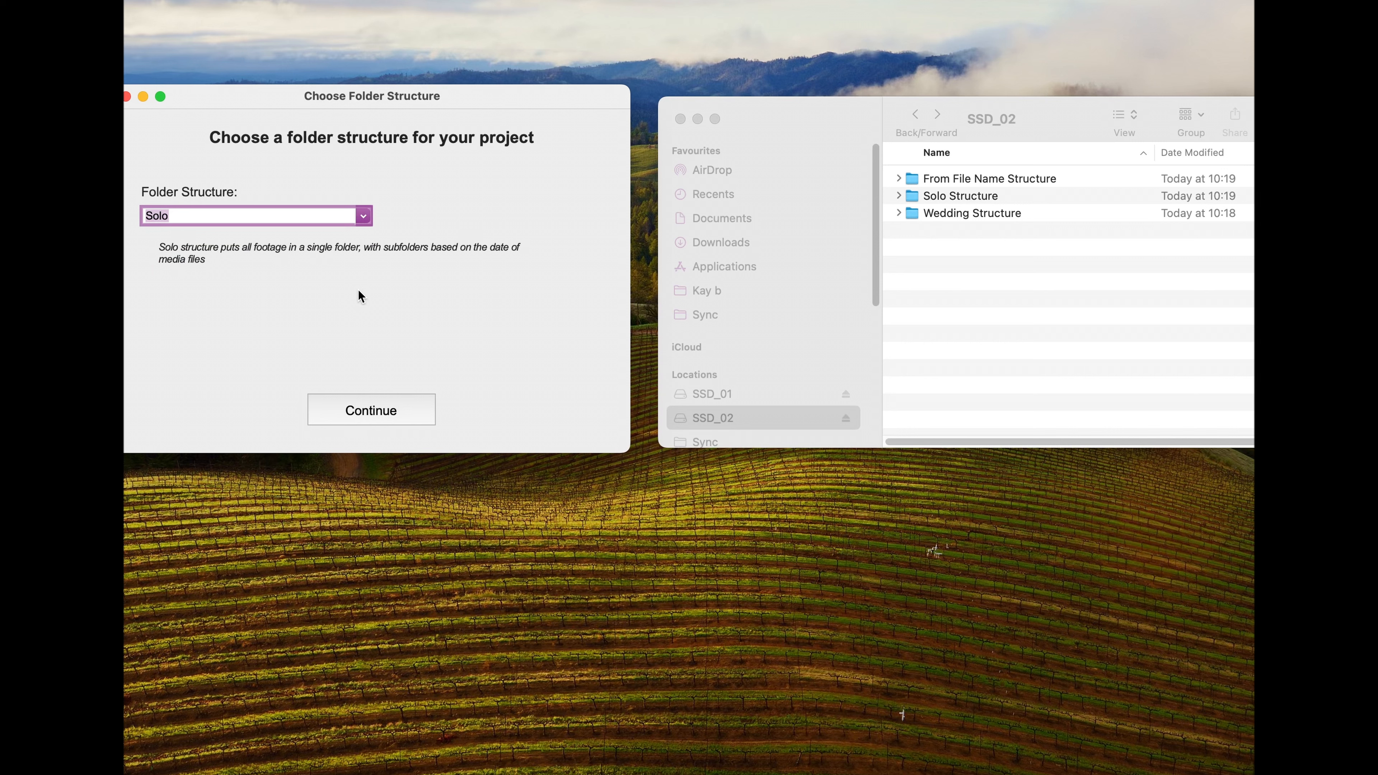
double_click(1082, 196)
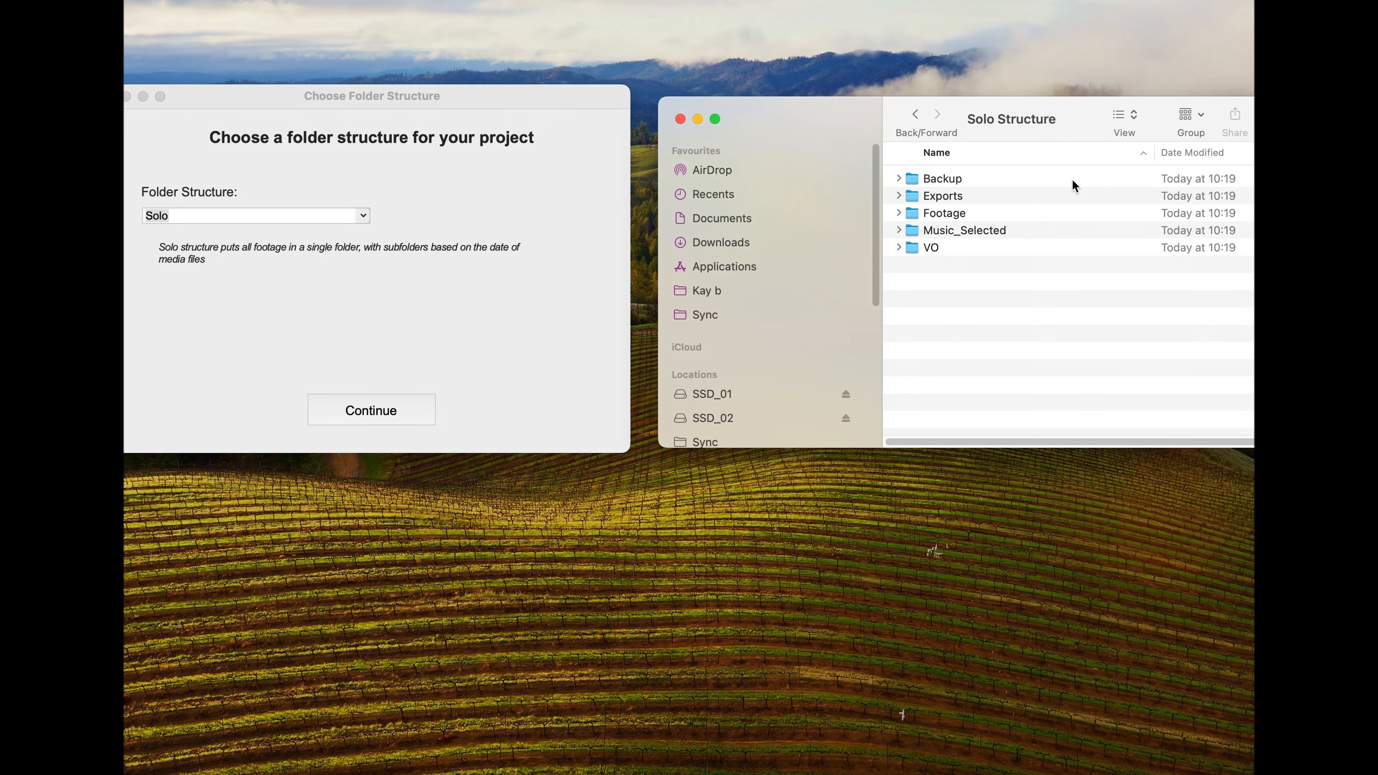
double_click(1048, 216)
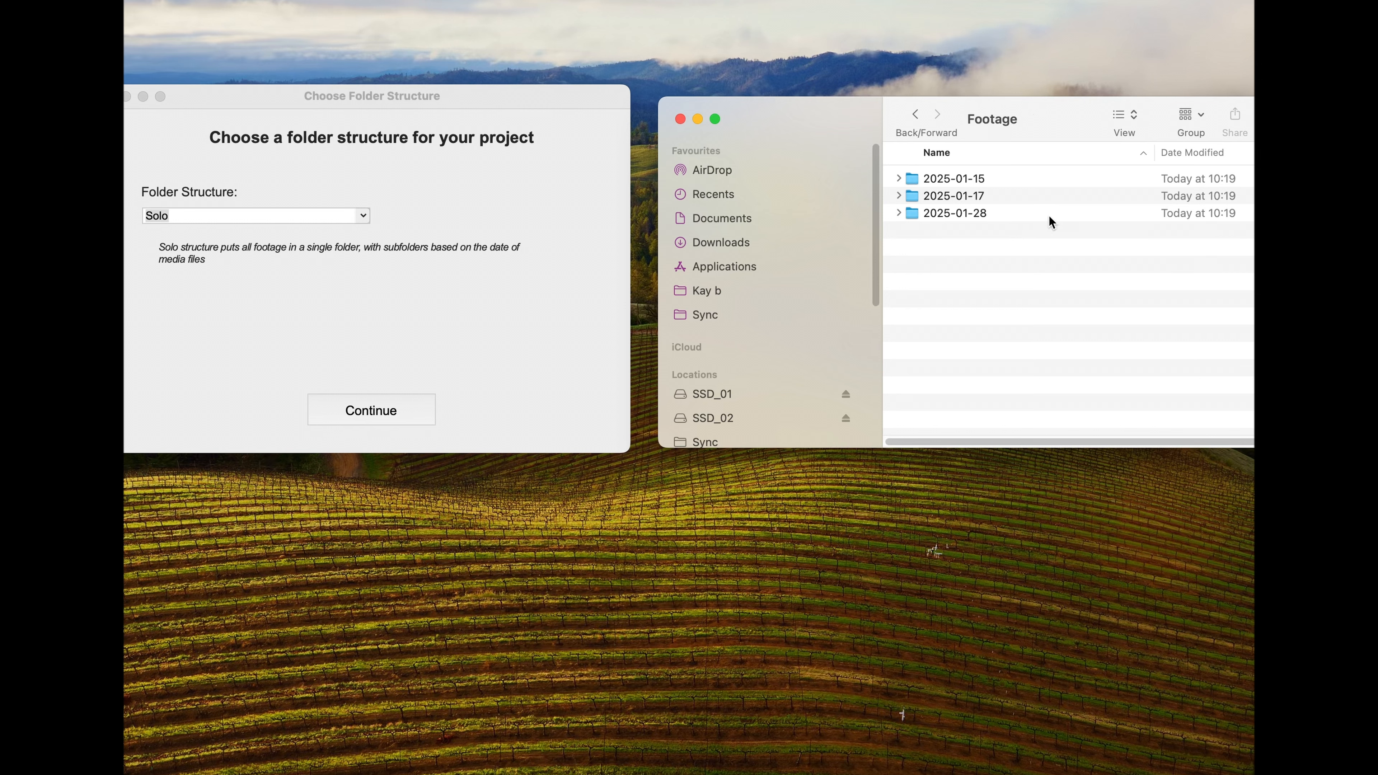
double_click(1036, 178)
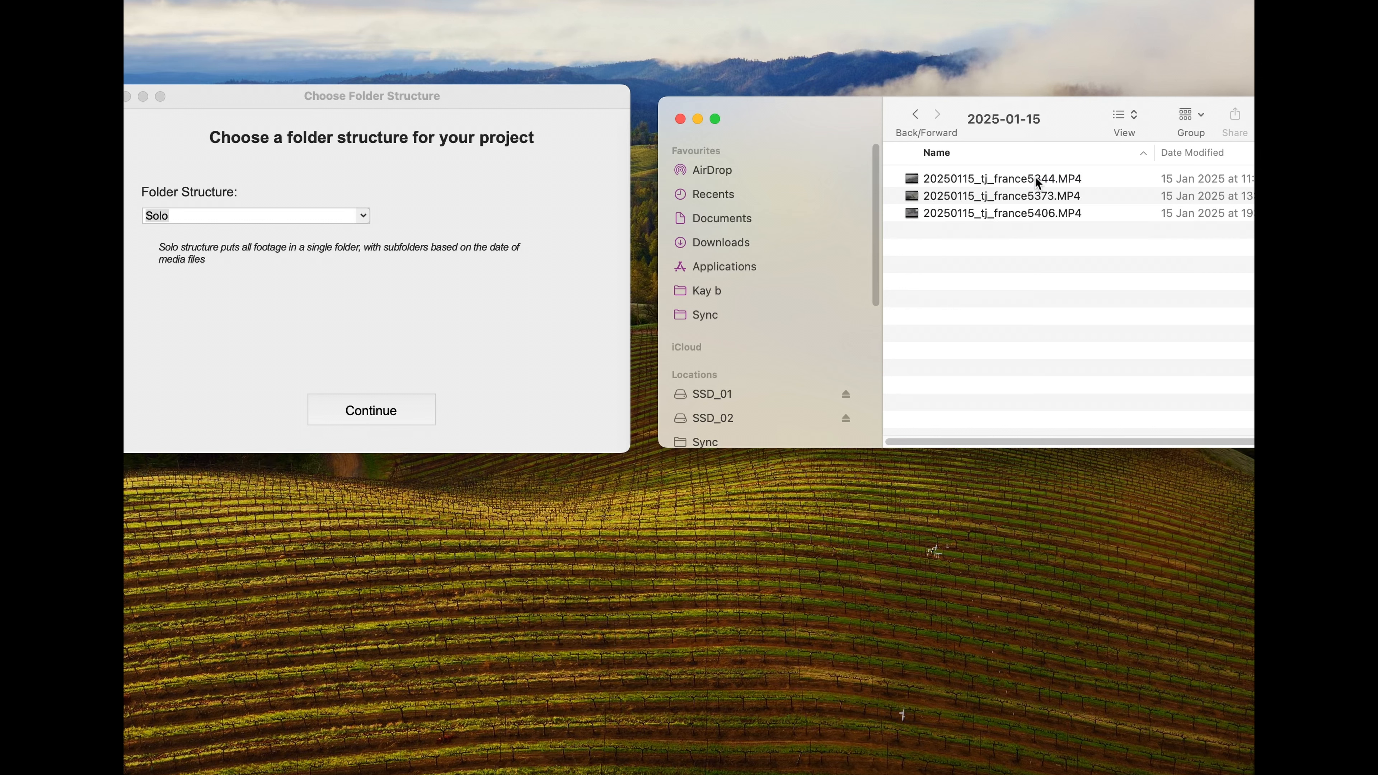
Step: View the files in the 2025-01-17 and 2025-01-28 footage folders and return to the SSD_02 drive
left_click(915, 115)
double_click(987, 191)
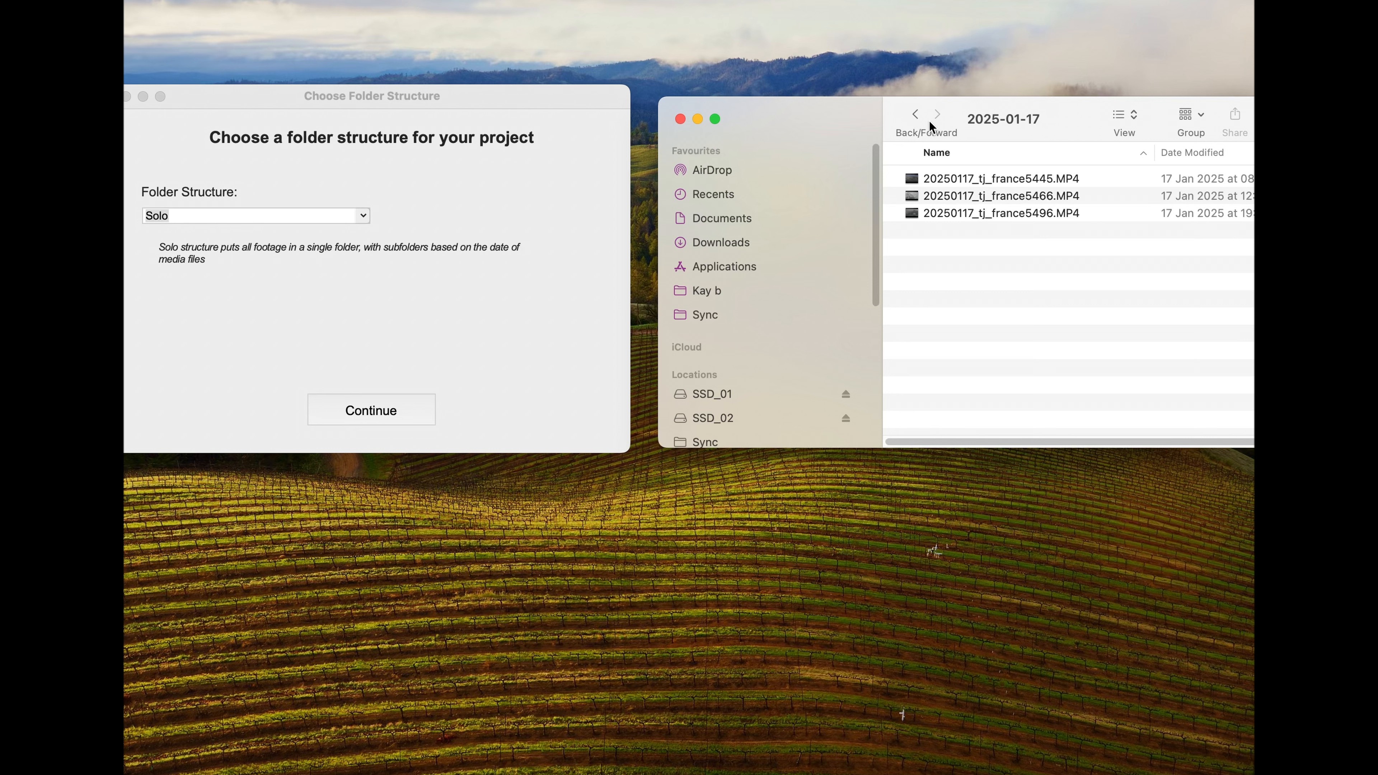
left_click(915, 114)
double_click(996, 211)
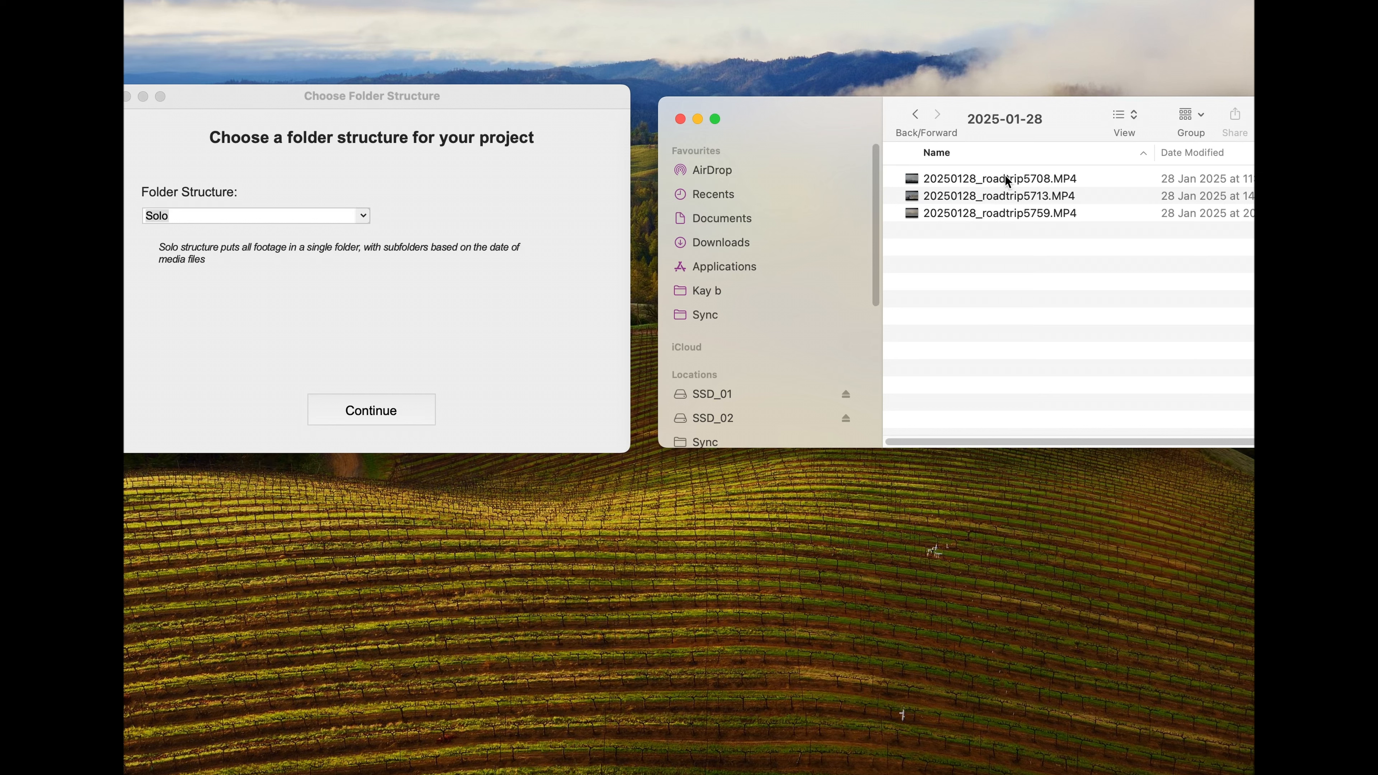
left_click(713, 418)
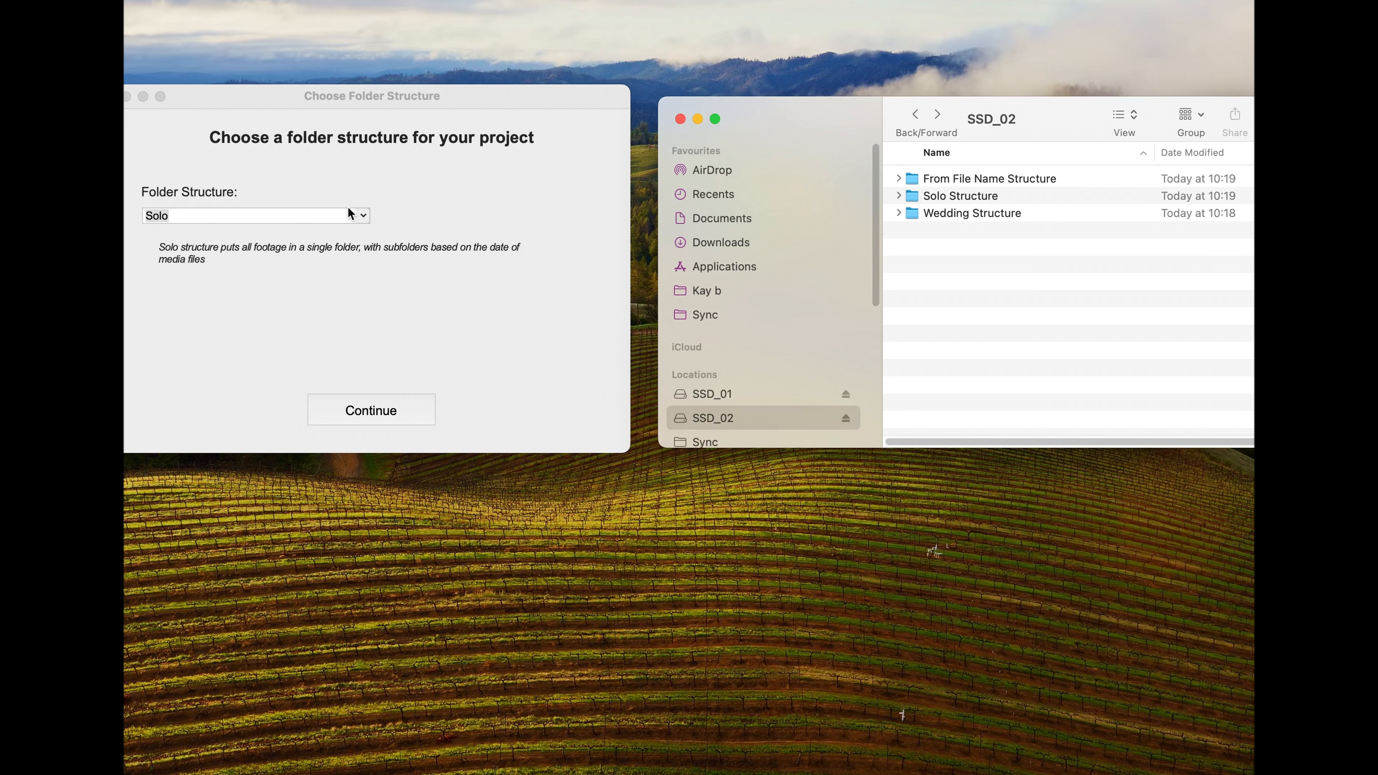
Step: Set the folder structure to Automatic from Filename and open the Footage folder inside the From File Name Structure example
left_click(352, 216)
left_click(267, 275)
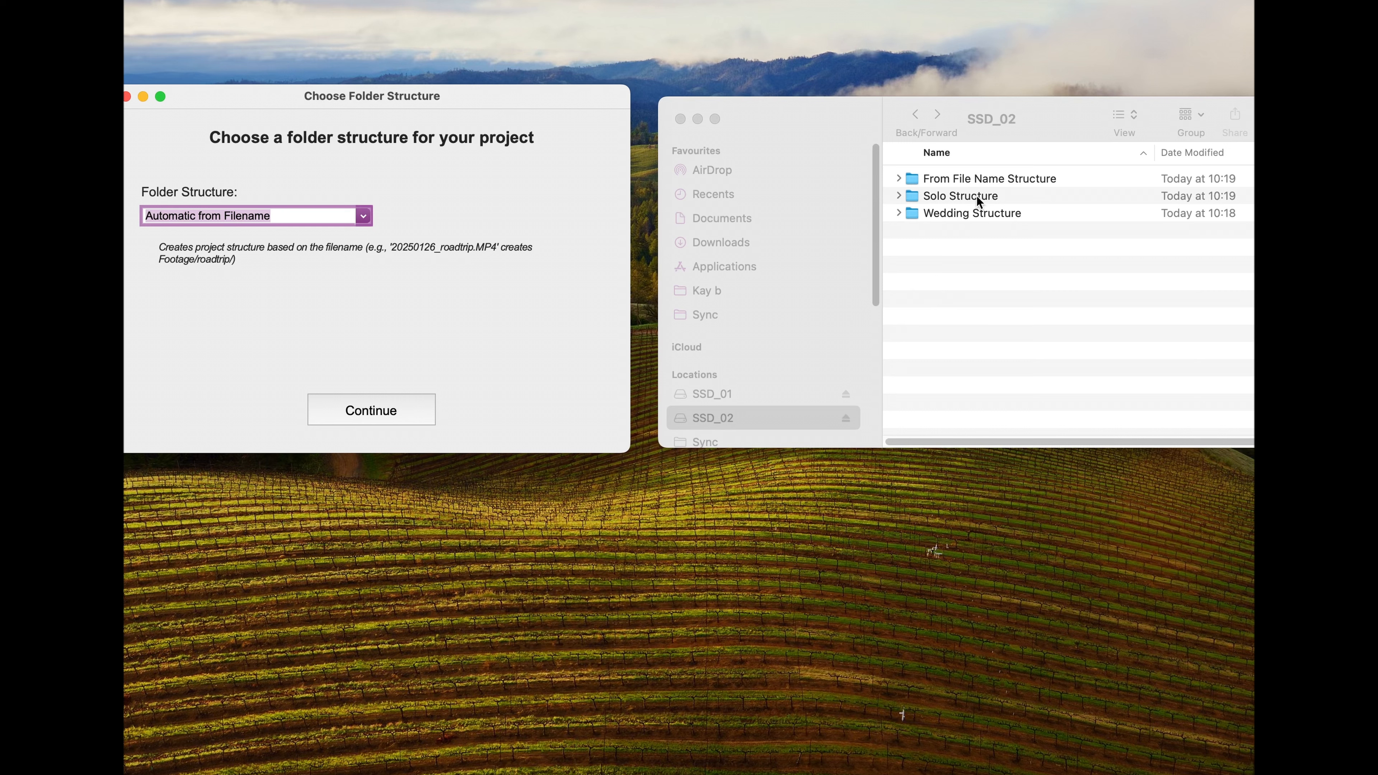
left_click(978, 178)
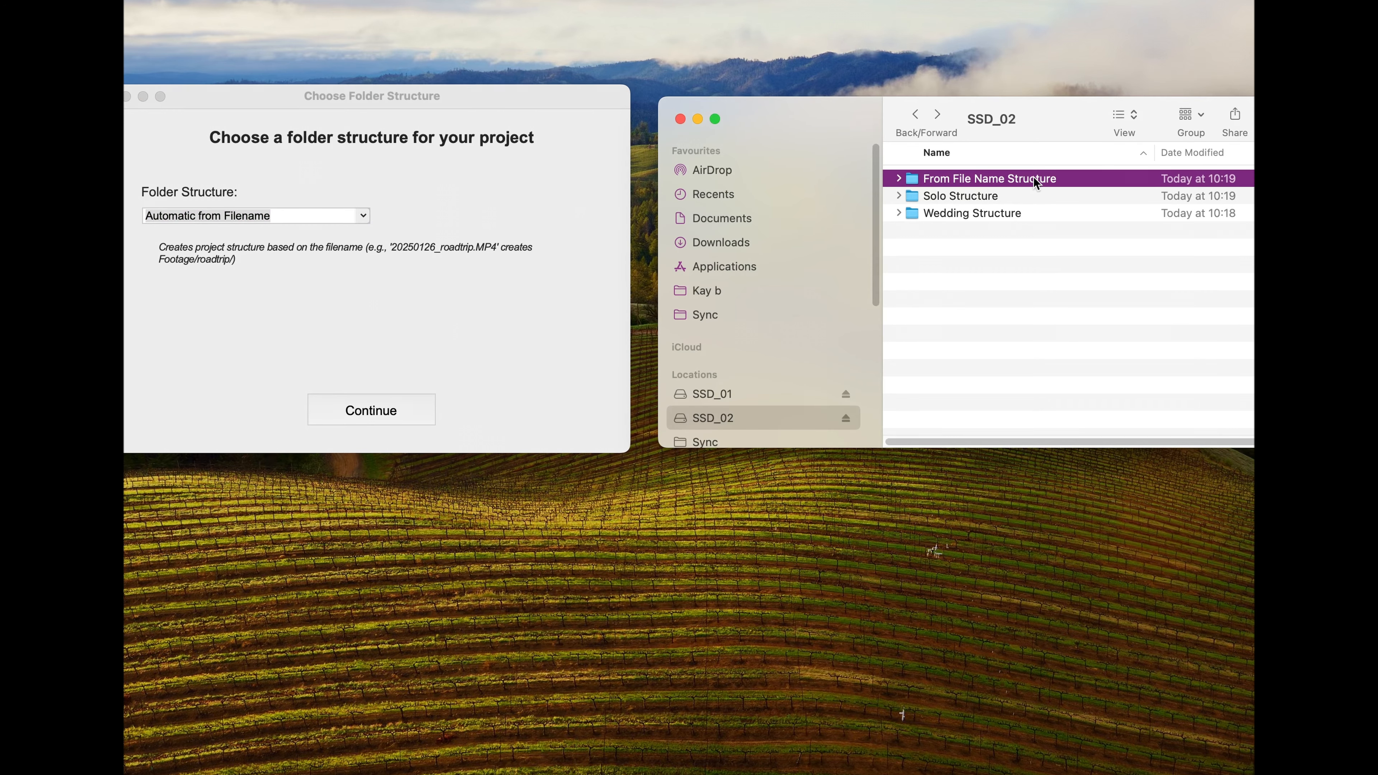
double_click(1084, 181)
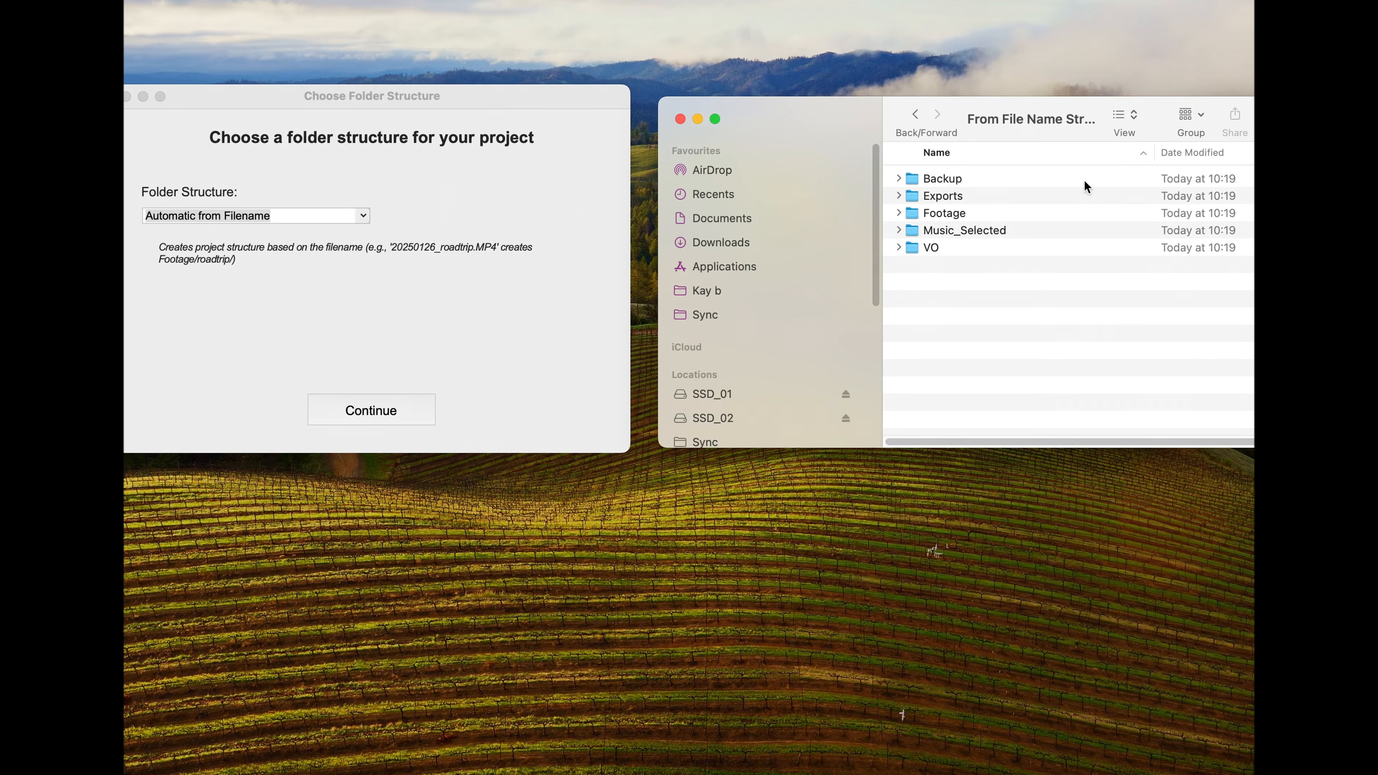
double_click(1018, 213)
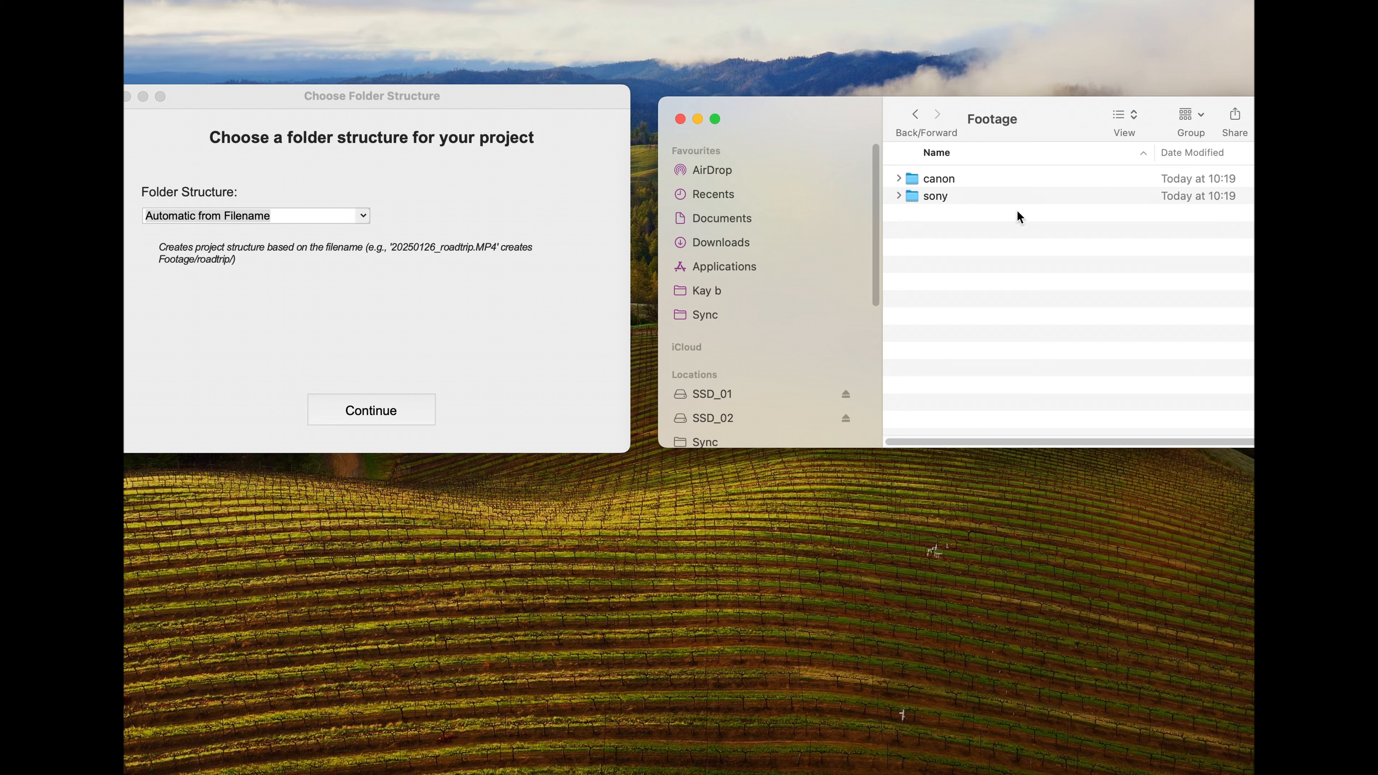
Step: Look through the MP4 files in the sony folder of the From File Name Structure example and return to its Footage folder
double_click(994, 194)
left_click(1019, 179)
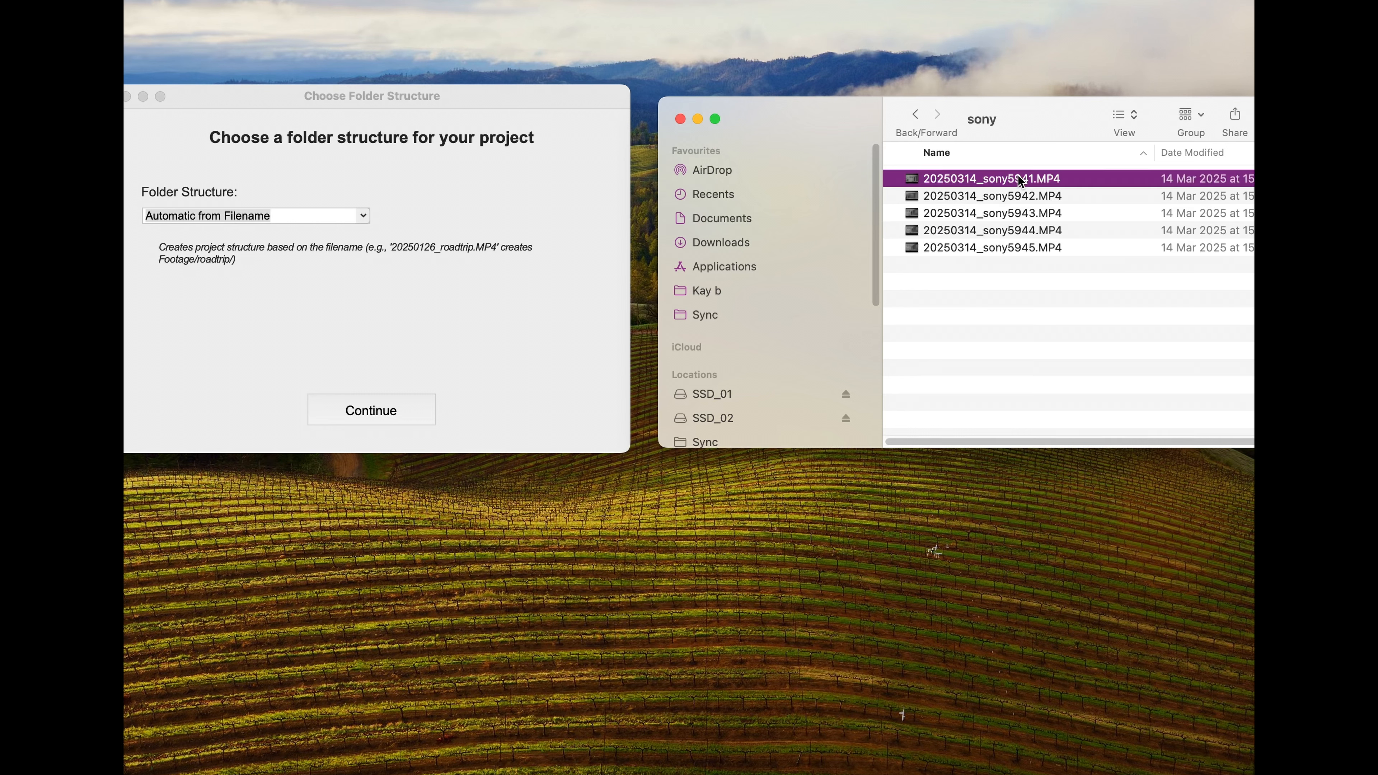
left_click(1028, 196)
left_click(1038, 214)
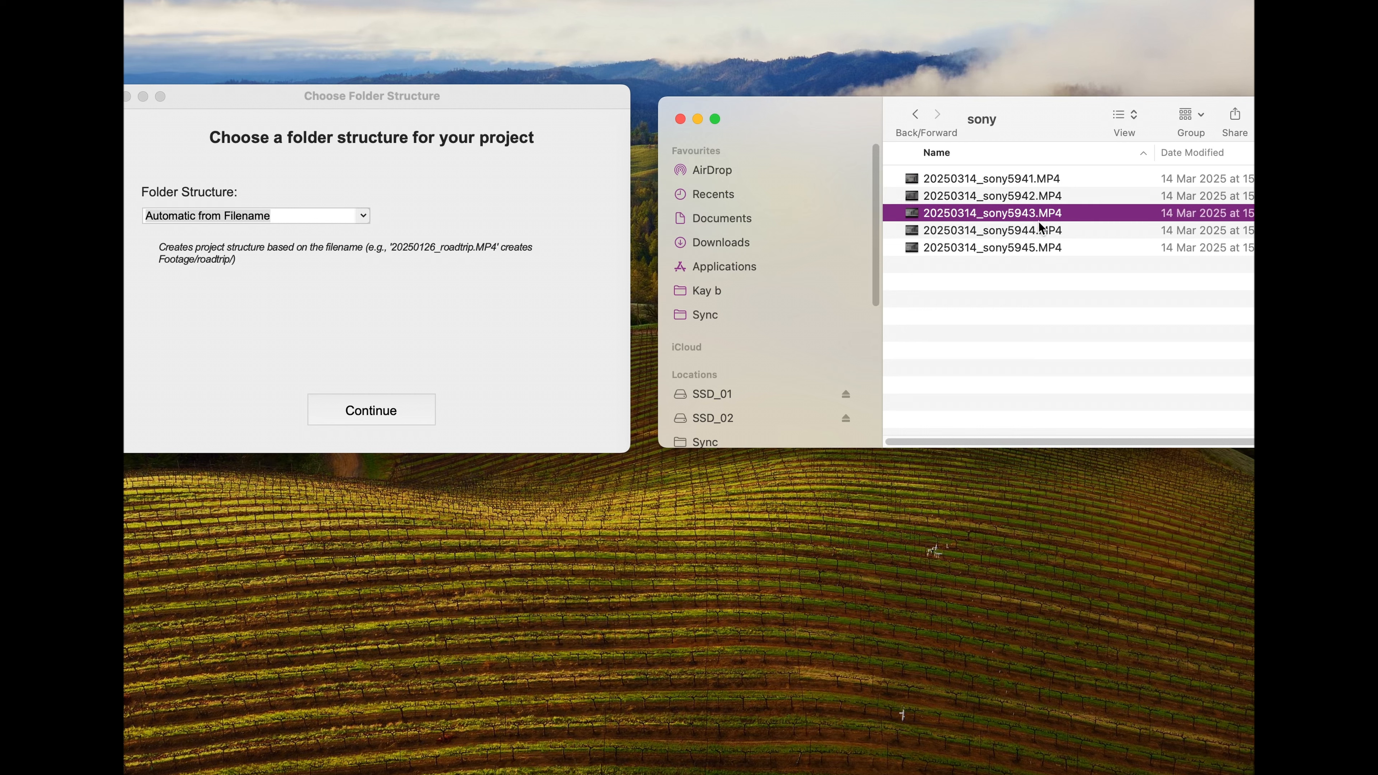
left_click(1042, 230)
left_click(1037, 250)
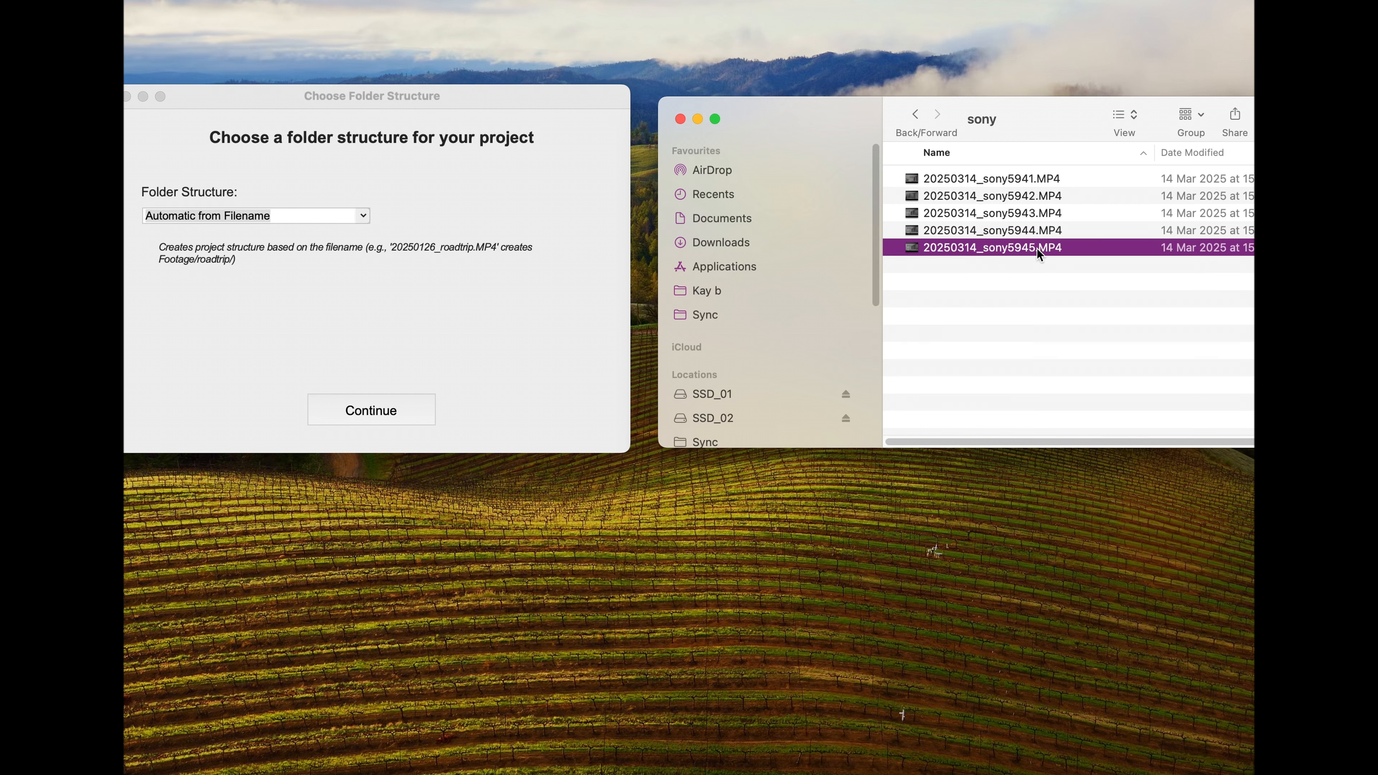
left_click(916, 115)
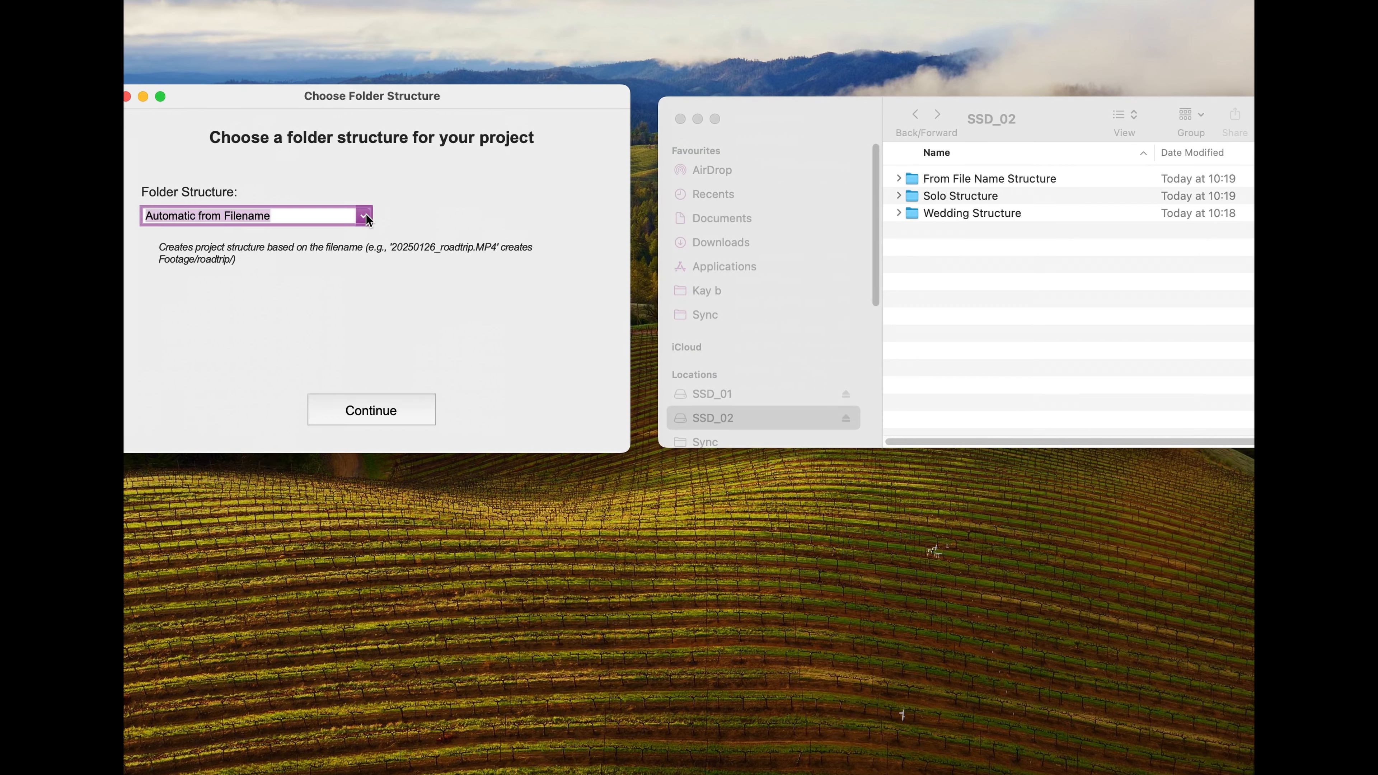
Step: Try to choose the project's folder structure from the saved templates
left_click(364, 217)
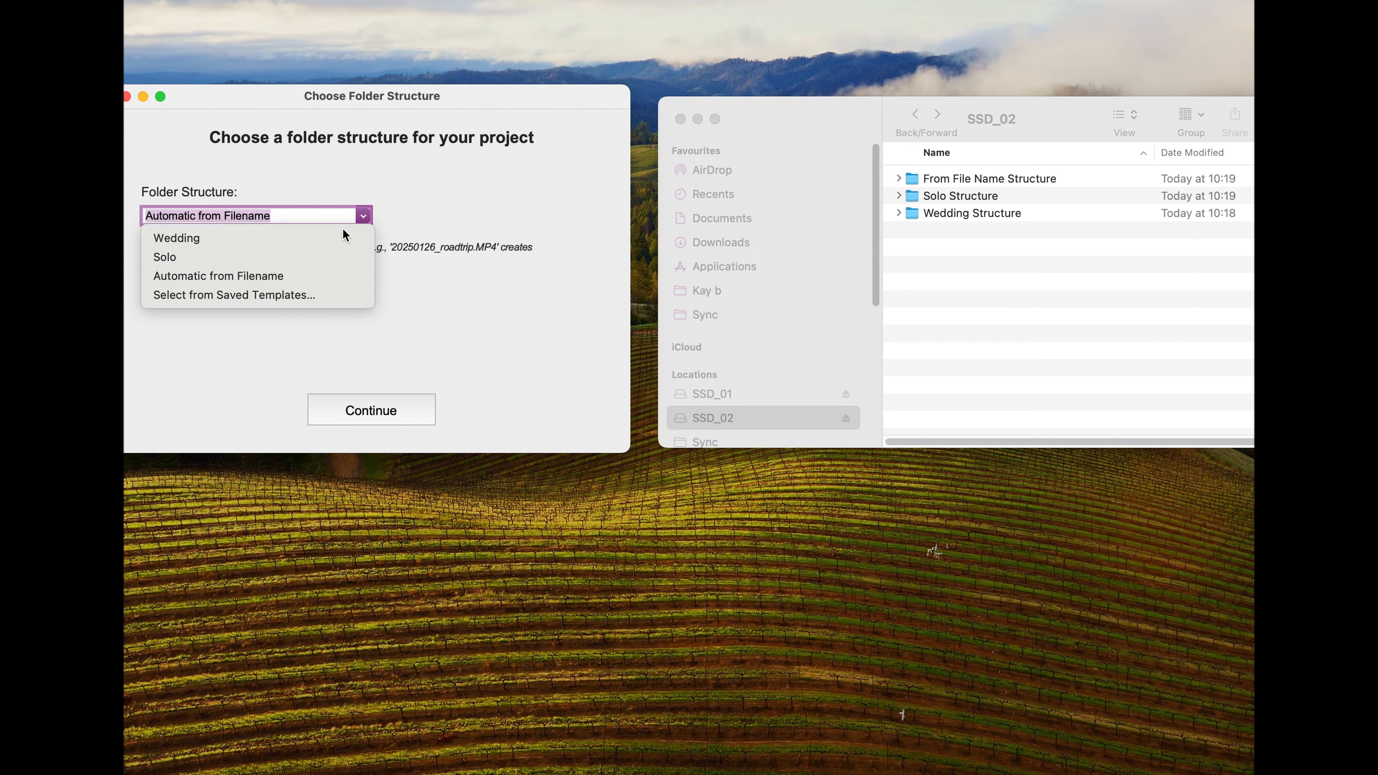
left_click(188, 296)
left_click_drag(386, 97, 386, 93)
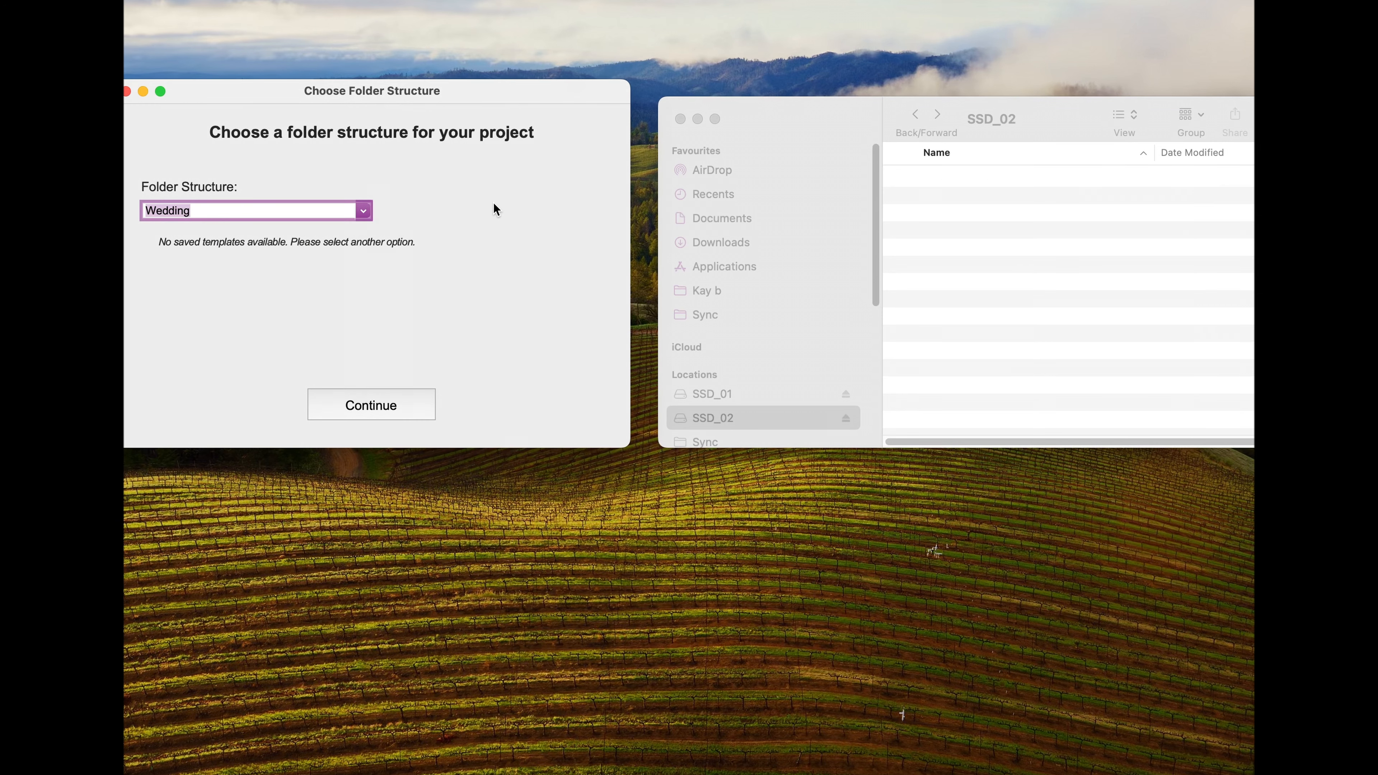
Step: Set the folder structure to Wedding, create the Test_project_01 project and acknowledge the completed file copy
left_click(363, 210)
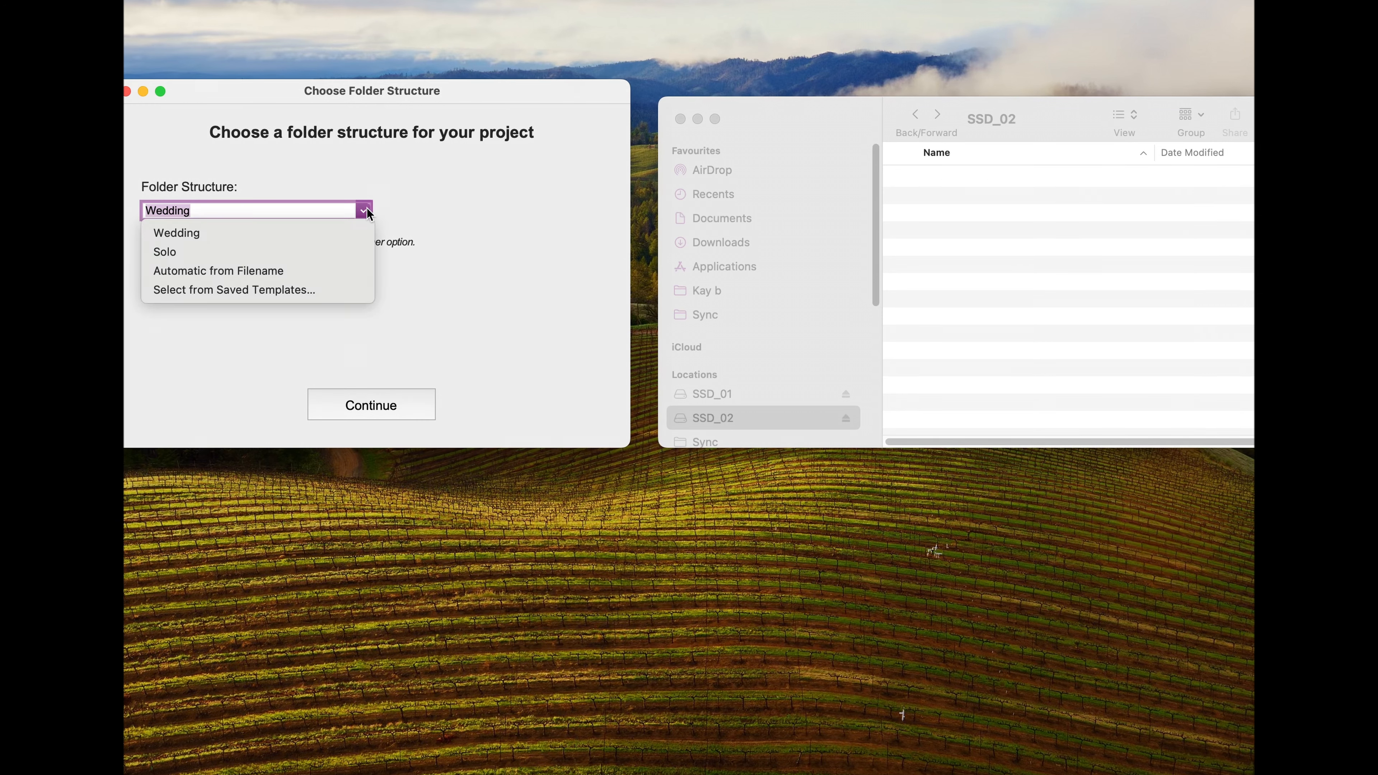
left_click(183, 236)
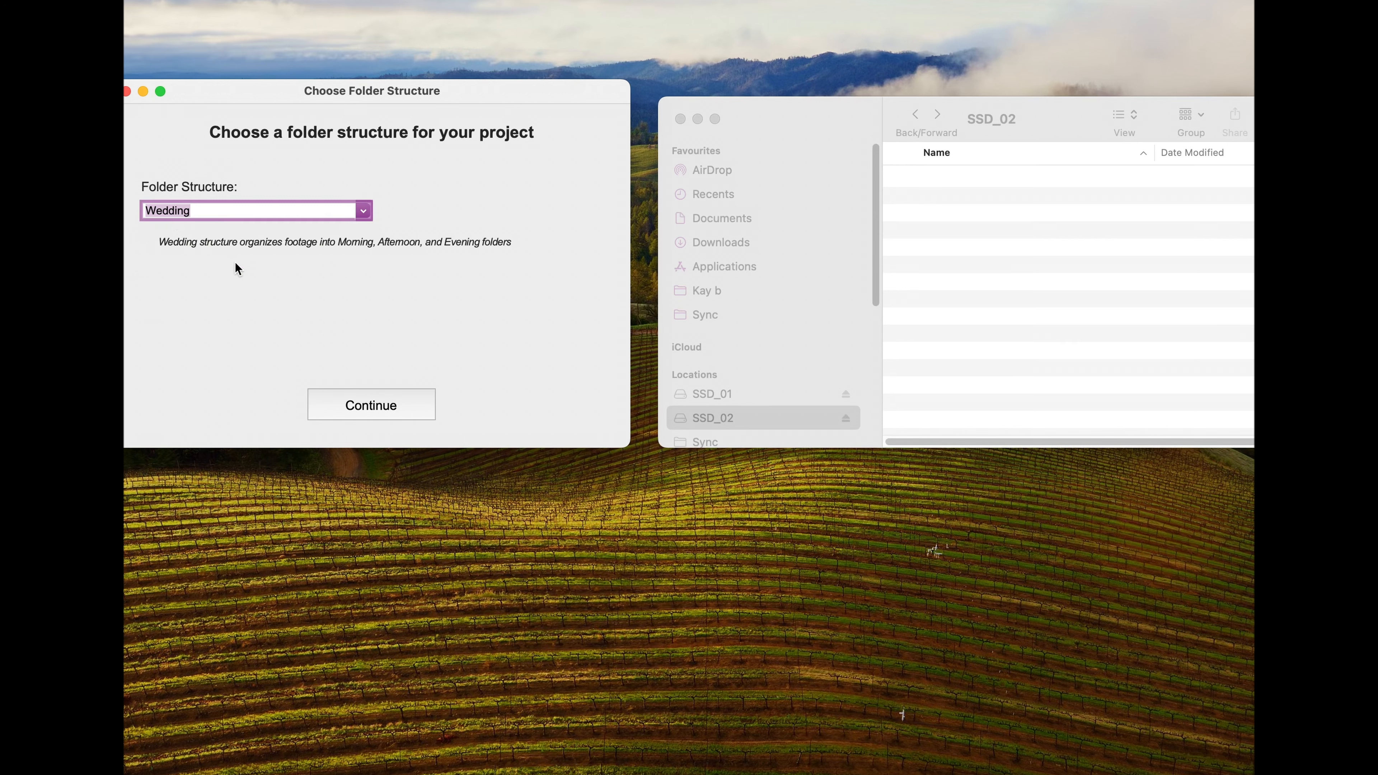
left_click(370, 405)
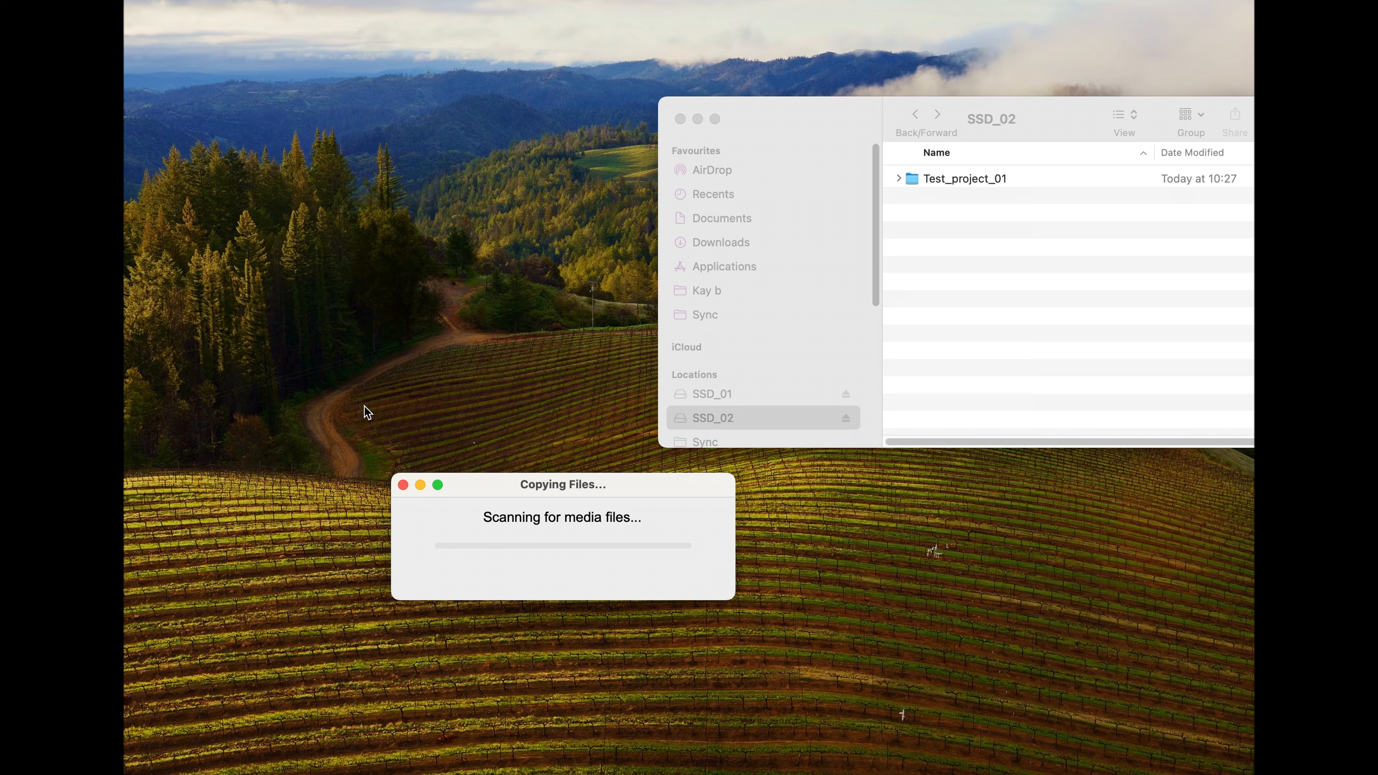
left_click_drag(527, 483, 424, 178)
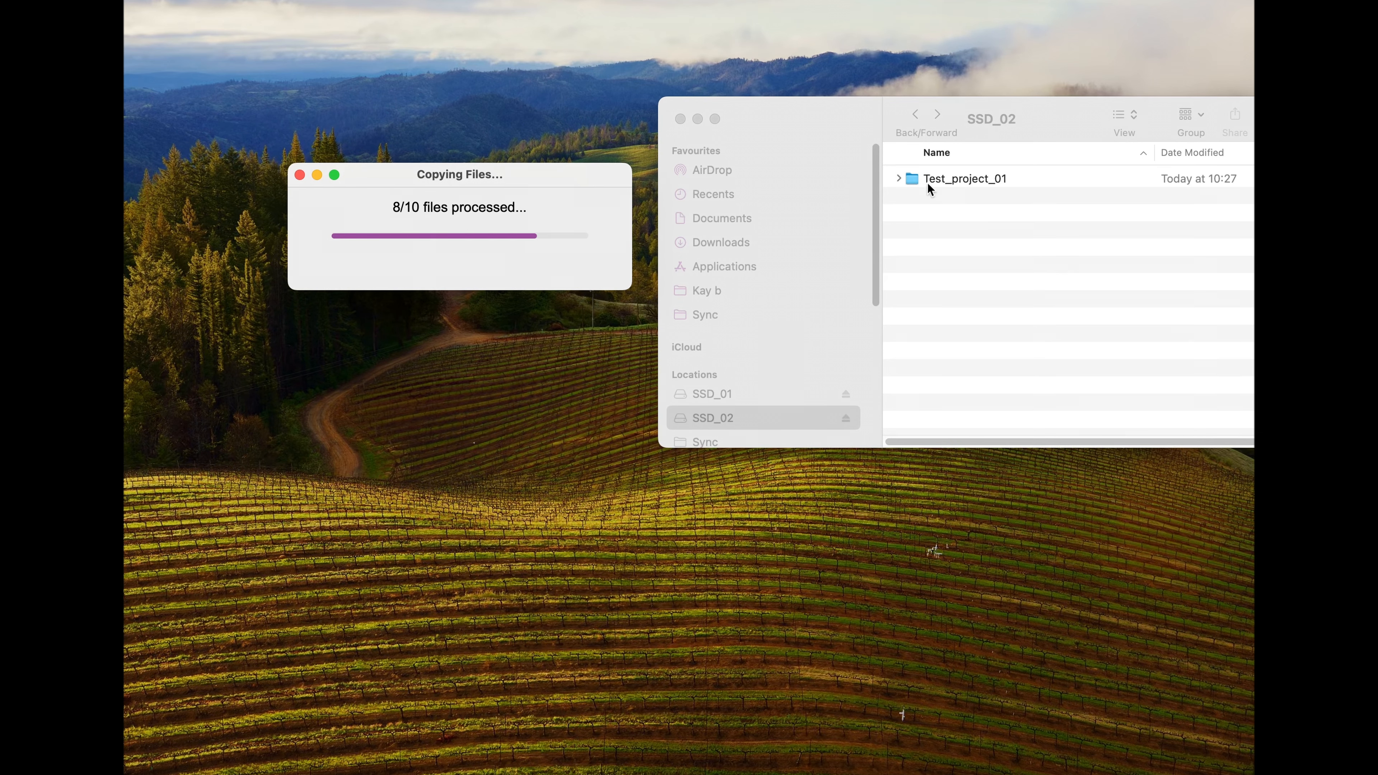
left_click(720, 243)
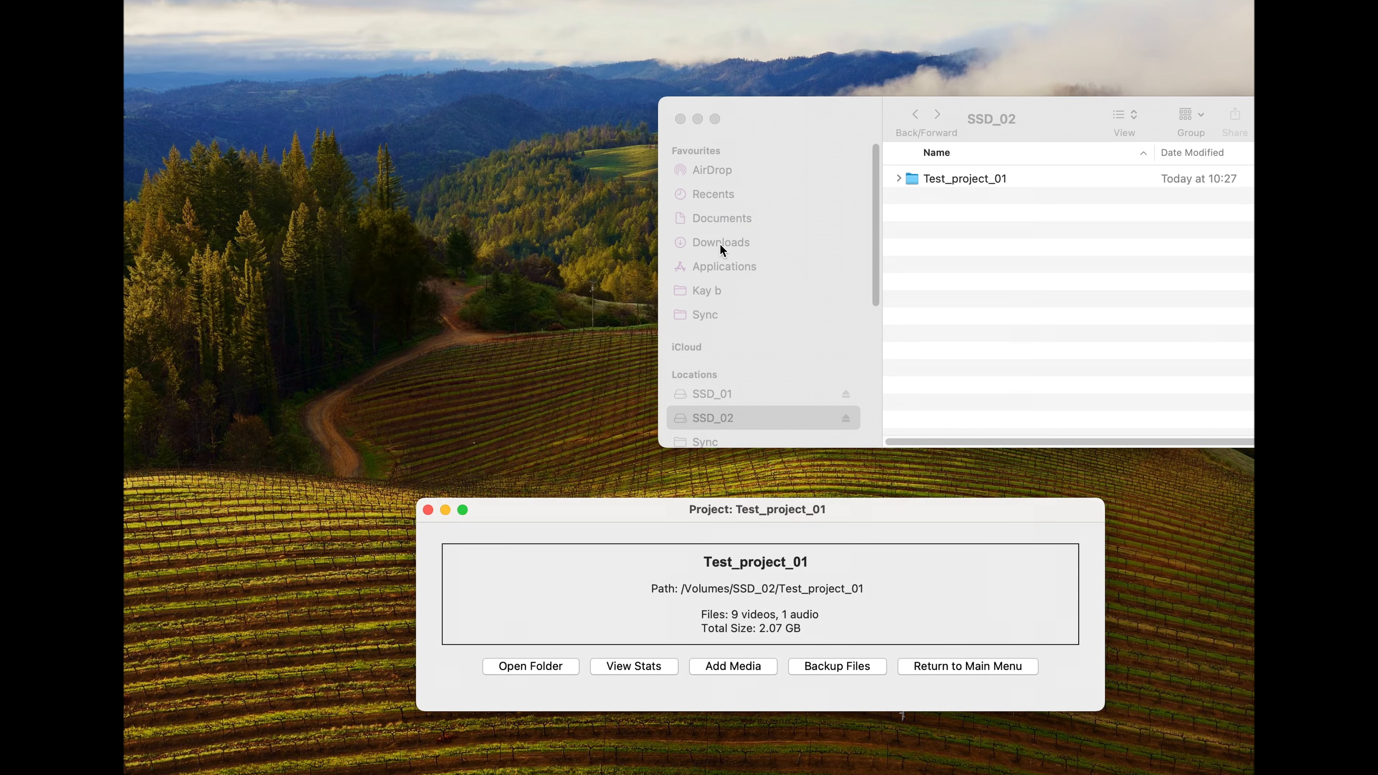
Step: Inspect the footage sorted into the 01_Morning folder of 2025-01-15 inside Test_project_01 on SSD_02
double_click(964, 183)
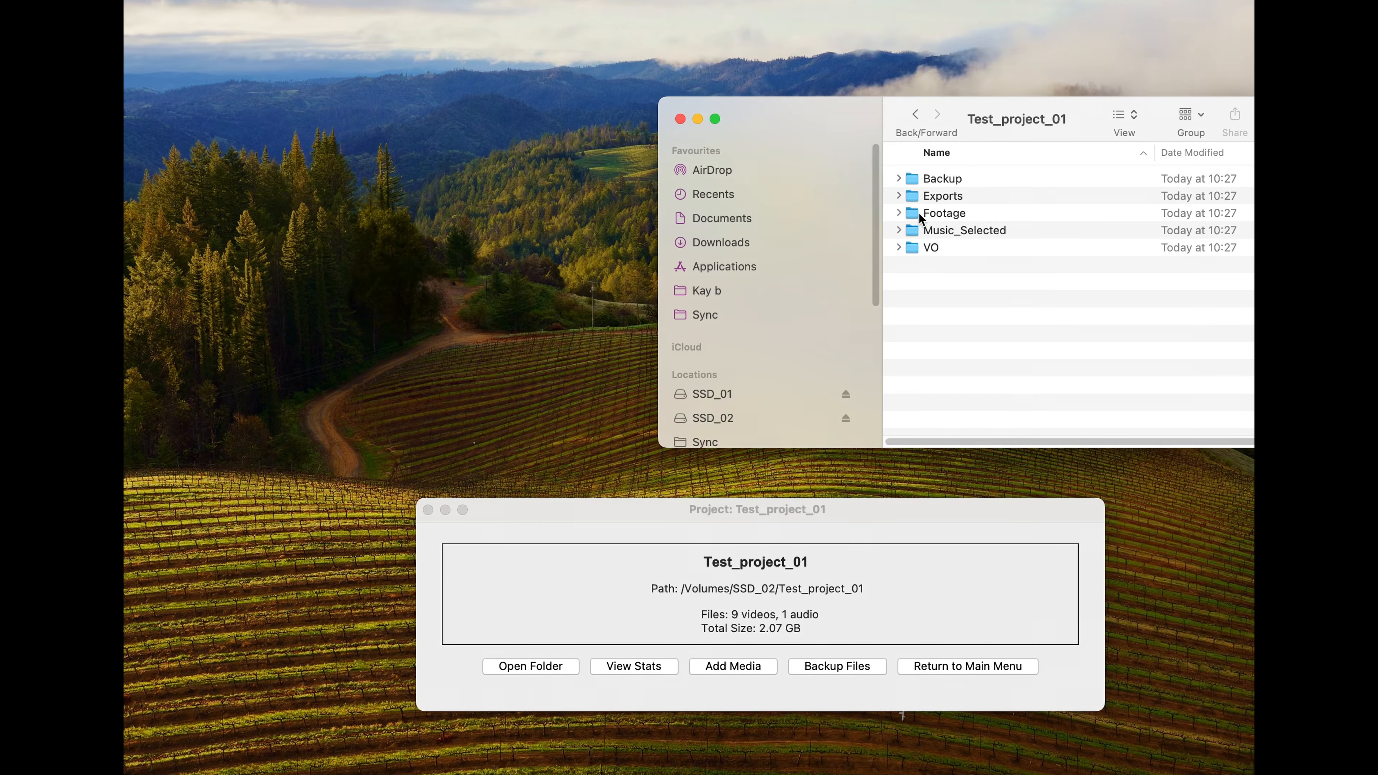
double_click(918, 213)
double_click(995, 178)
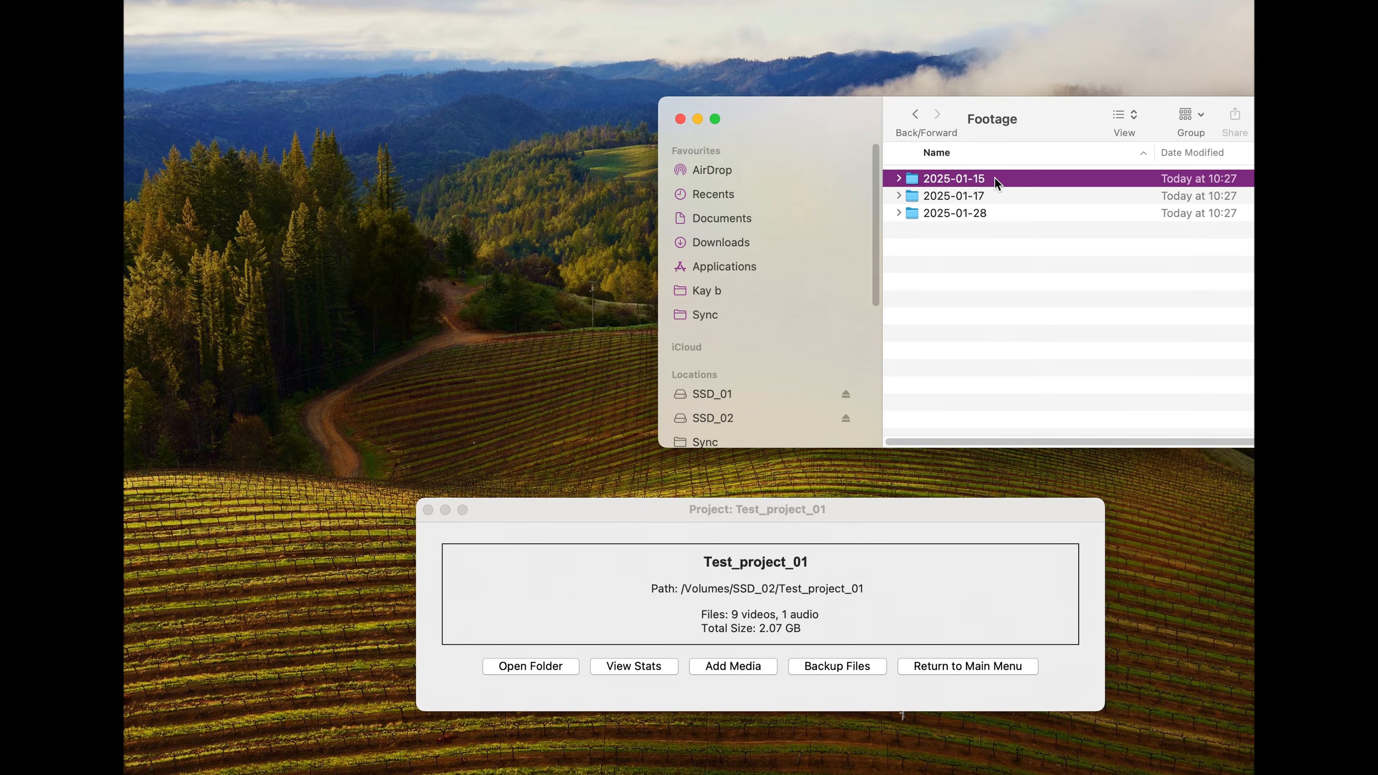
double_click(961, 179)
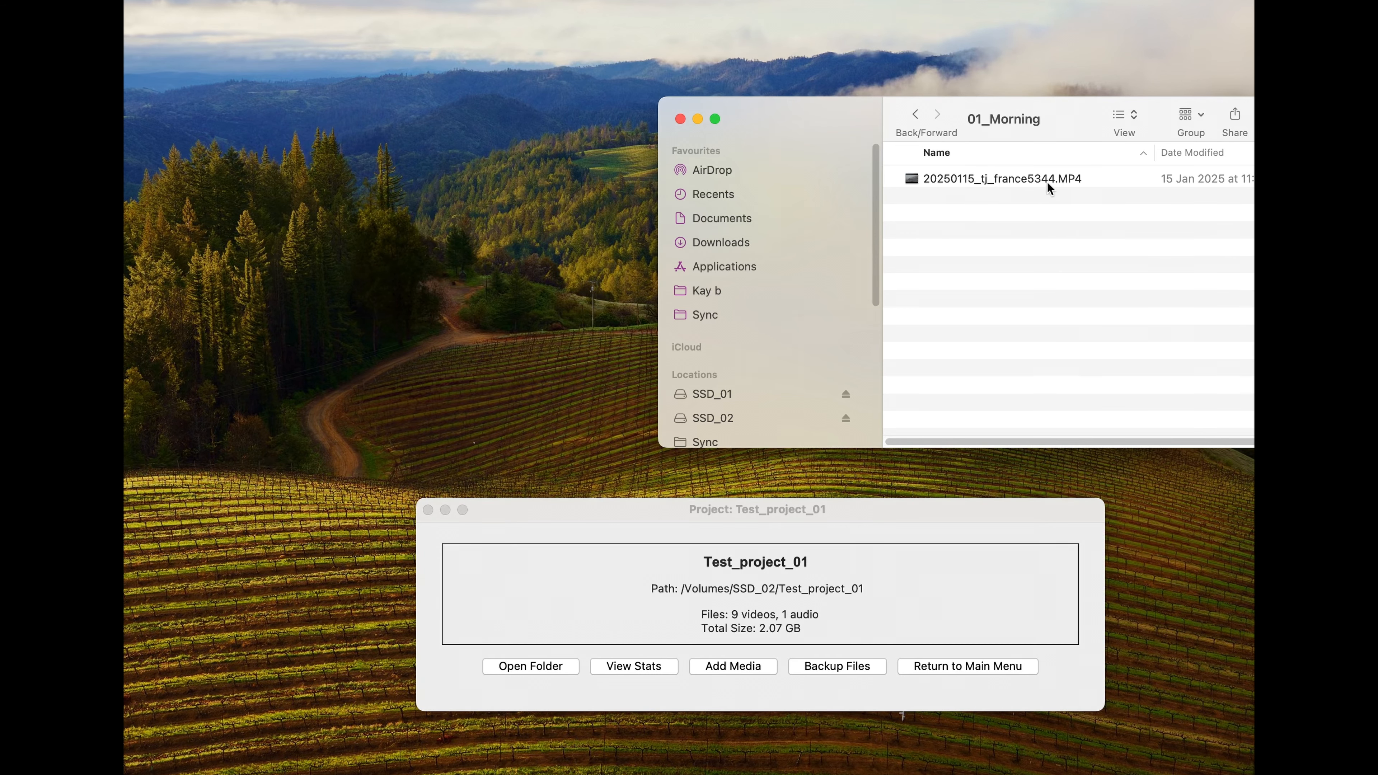
left_click(976, 179)
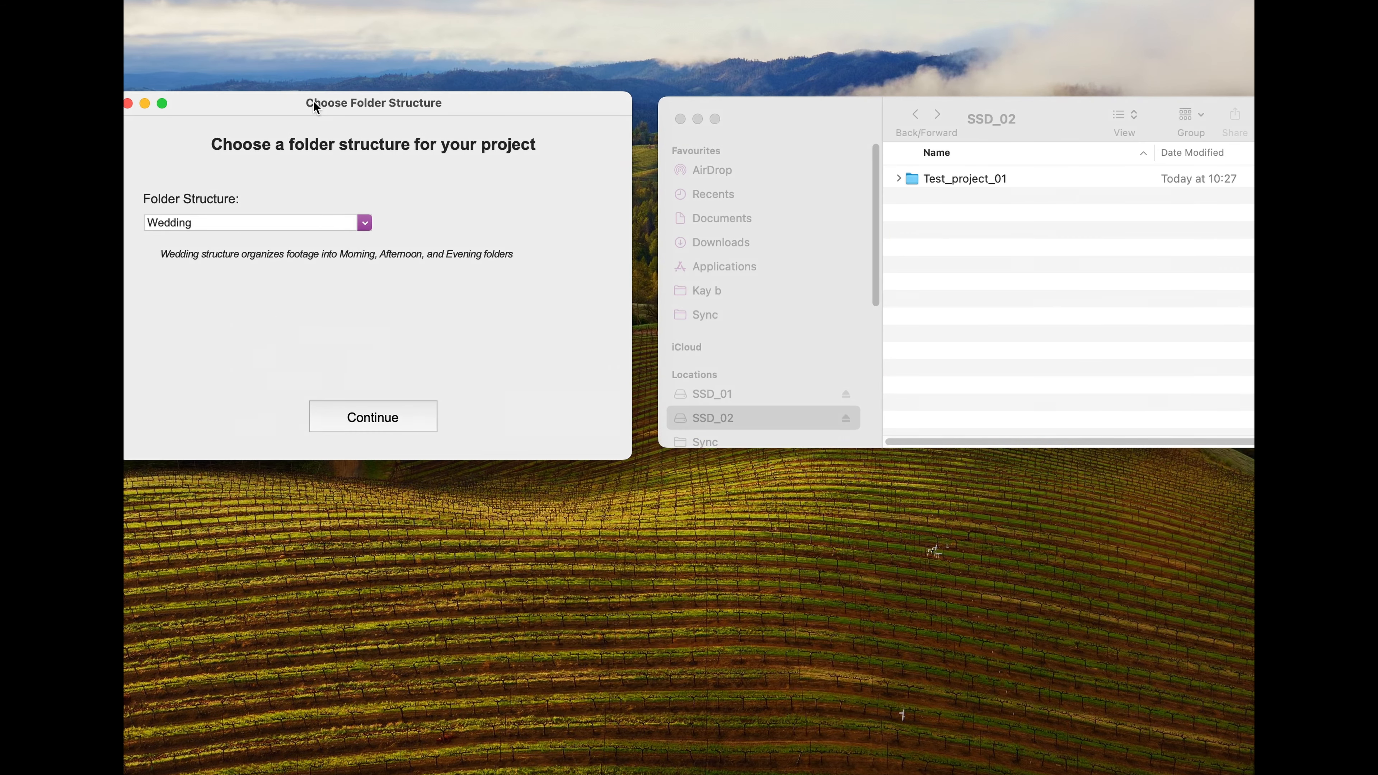
Step: Create the Travel Film Spain project with the Solo folder structure and open the first dated folder in its Footage folder
left_click(358, 223)
left_click(224, 260)
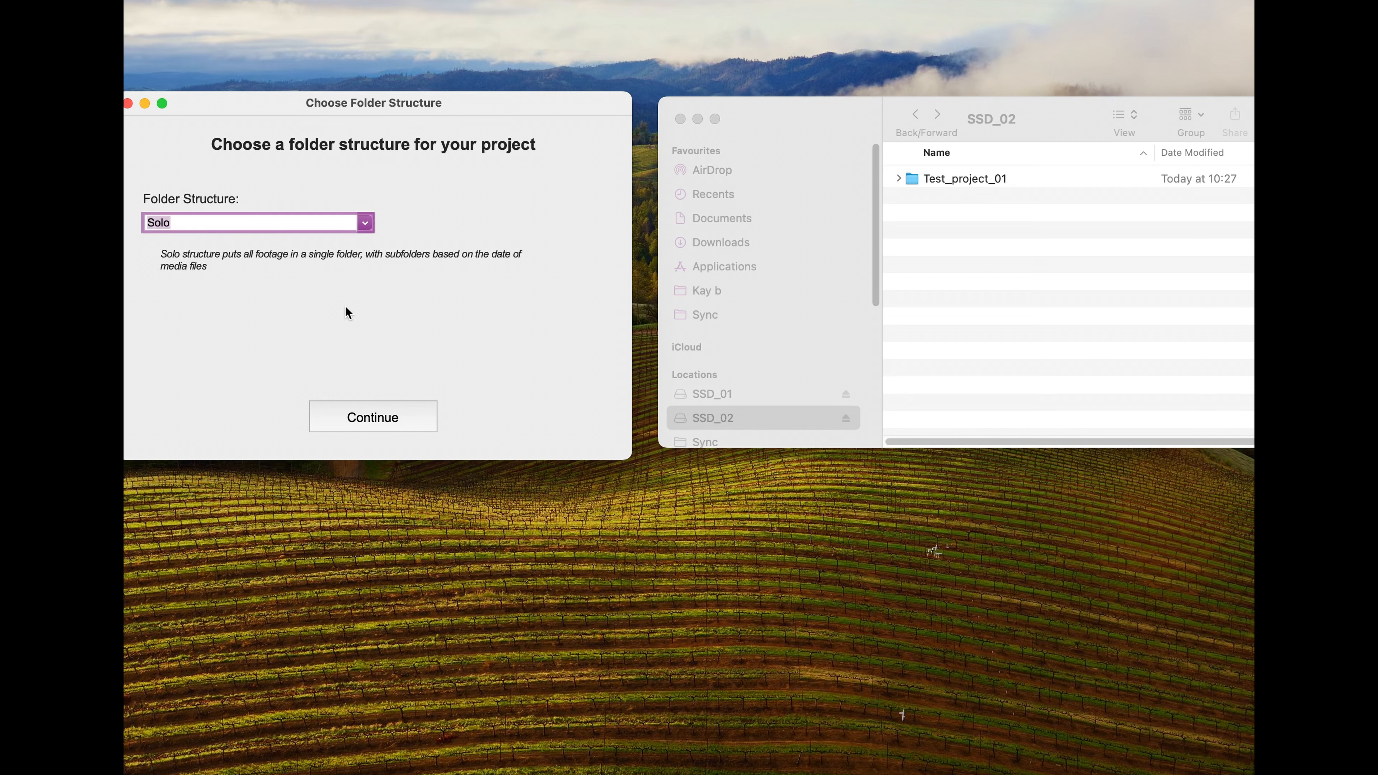
left_click(354, 427)
left_click_drag(730, 0, 469, 171)
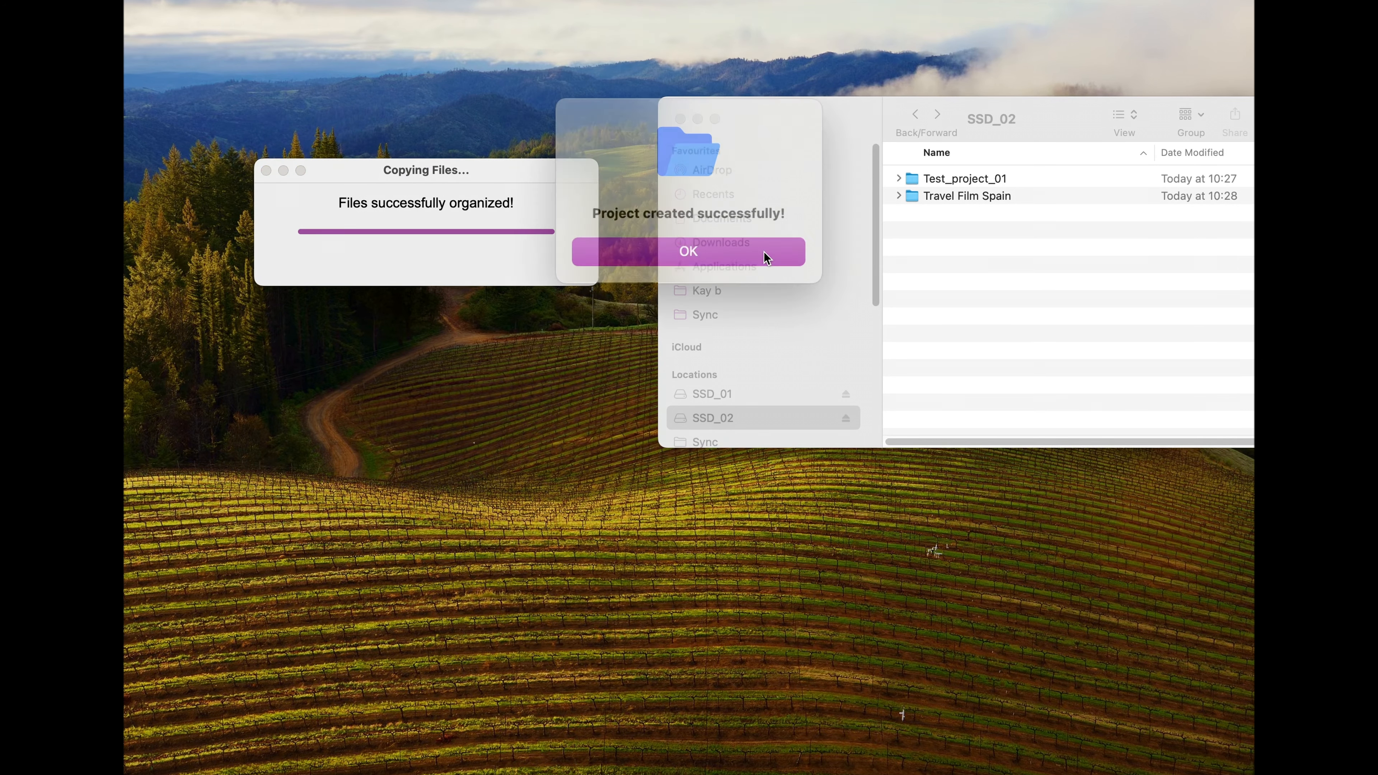
left_click(655, 239)
double_click(911, 214)
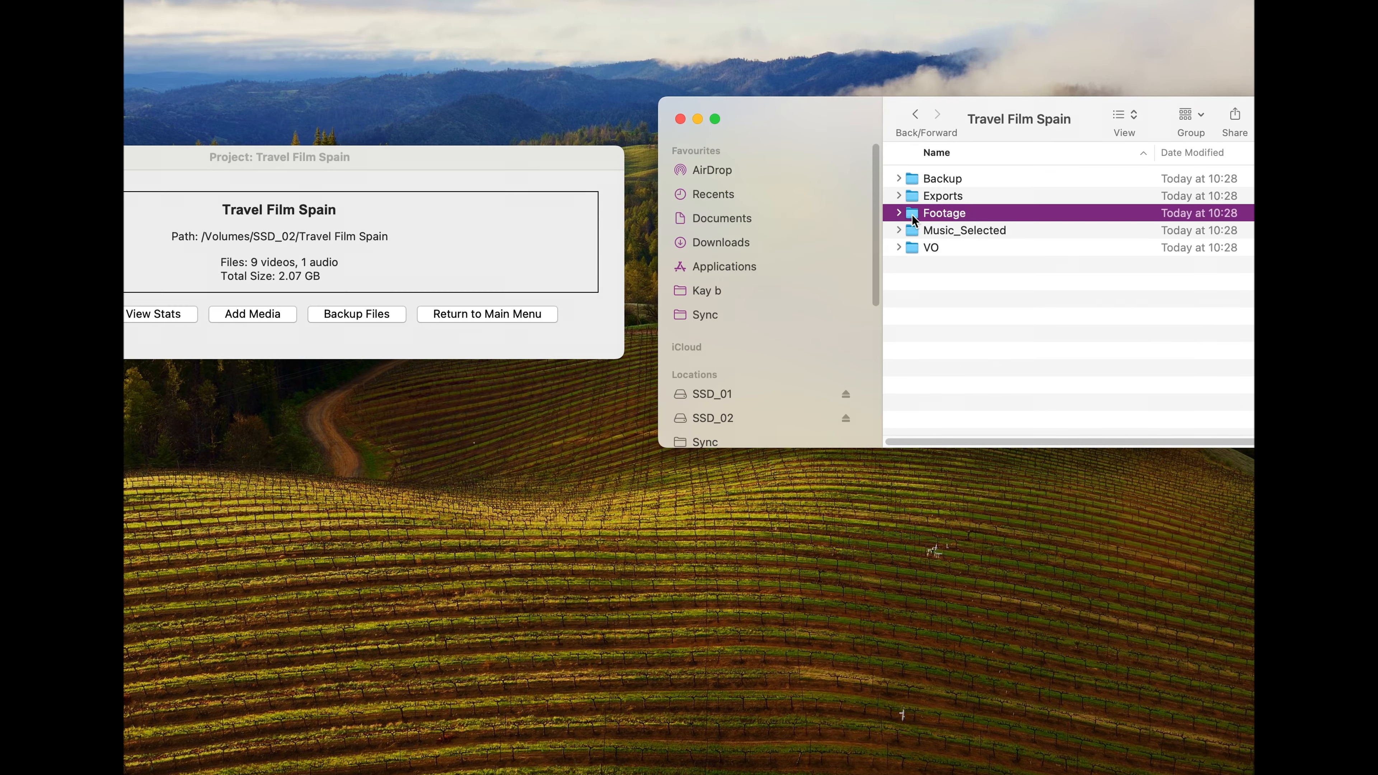
double_click(1004, 178)
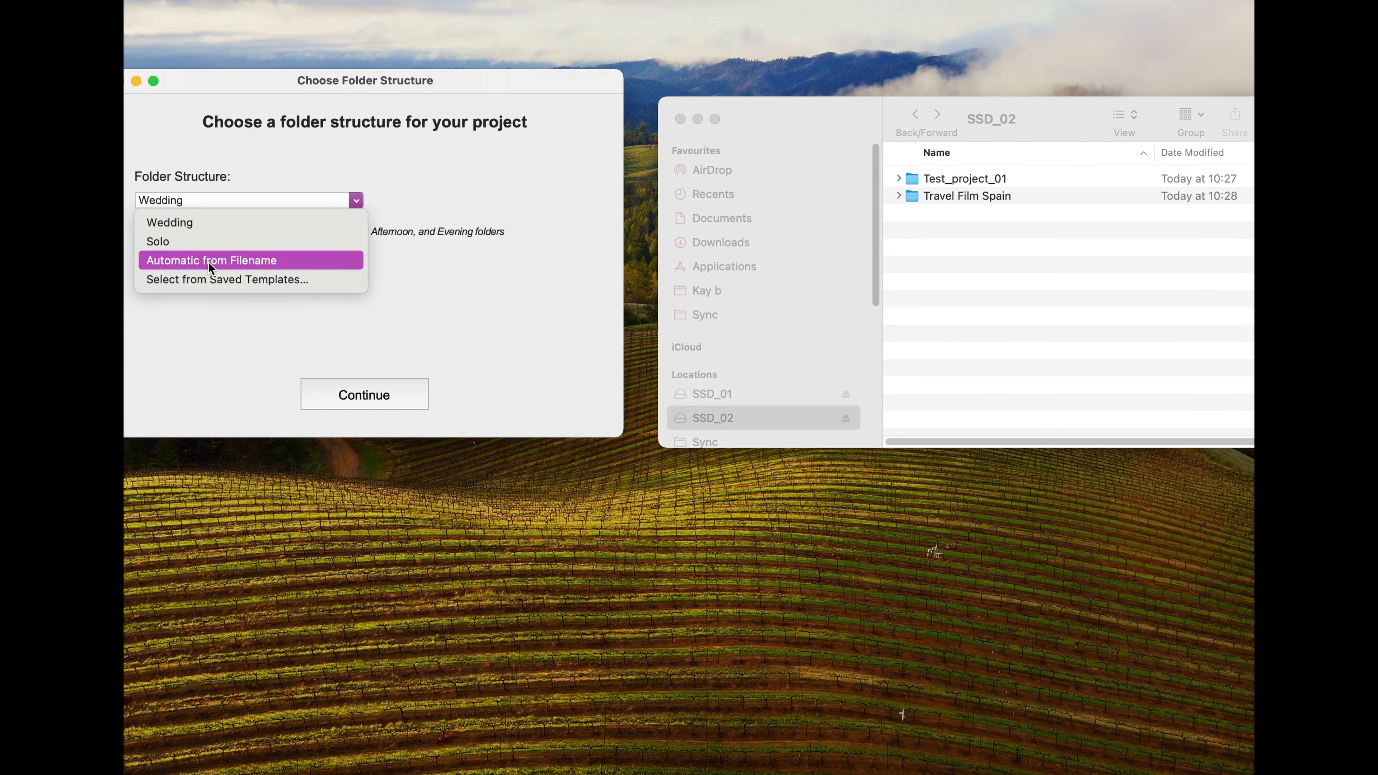
Step: Create the Promo Film Nike project with the Automatic from Filename folder structure
left_click(283, 262)
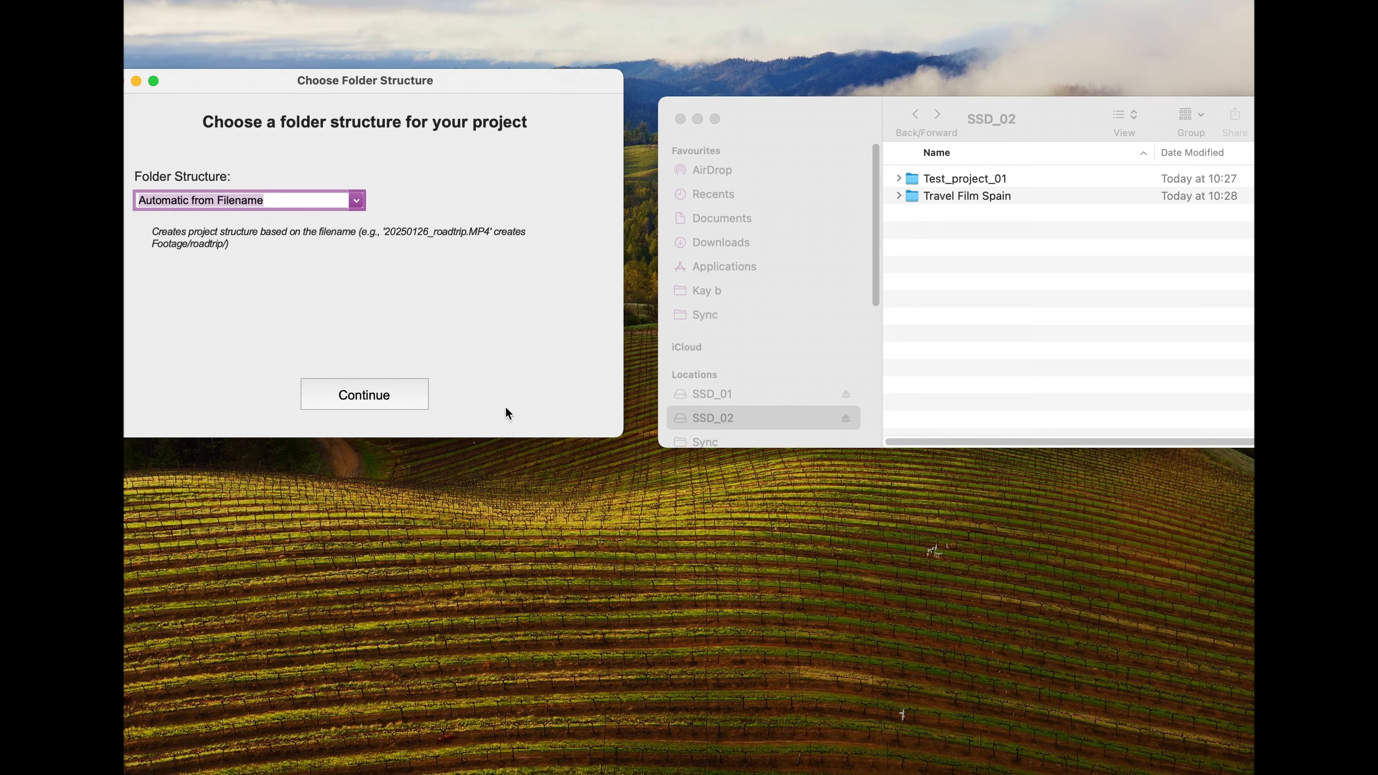
left_click(345, 397)
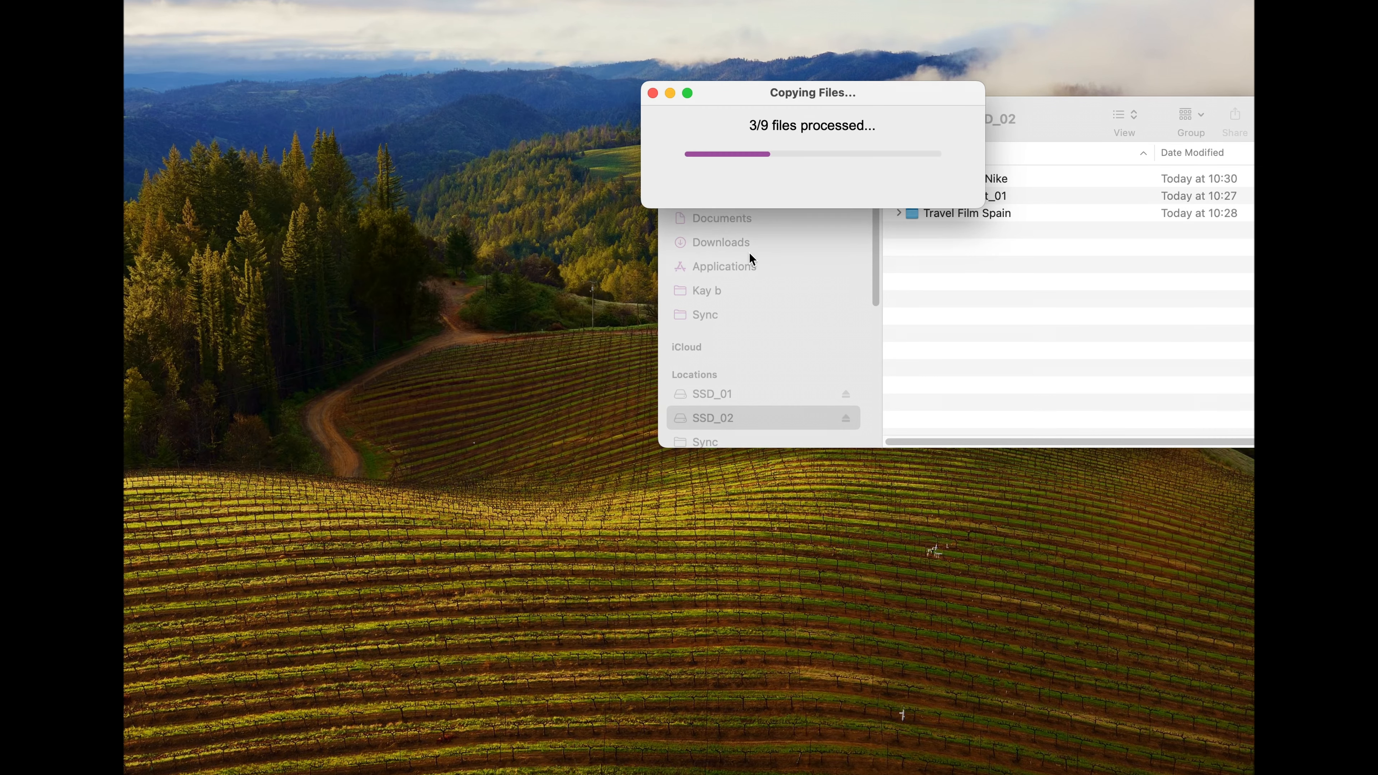
left_click(726, 249)
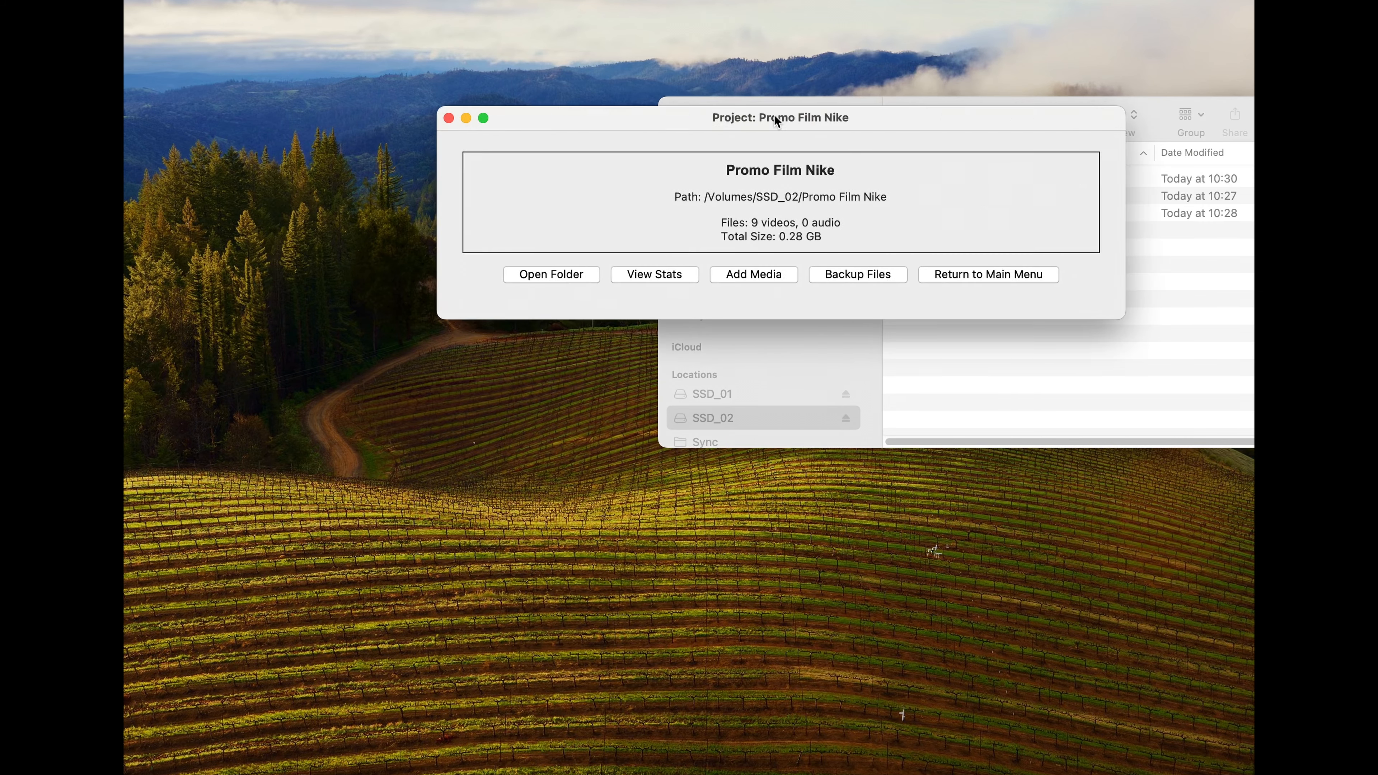
Step: View the clips sorted into the canon and sony folders inside the Promo Film Nike project's Footage folder
left_click_drag(776, 120, 308, 167)
double_click(945, 177)
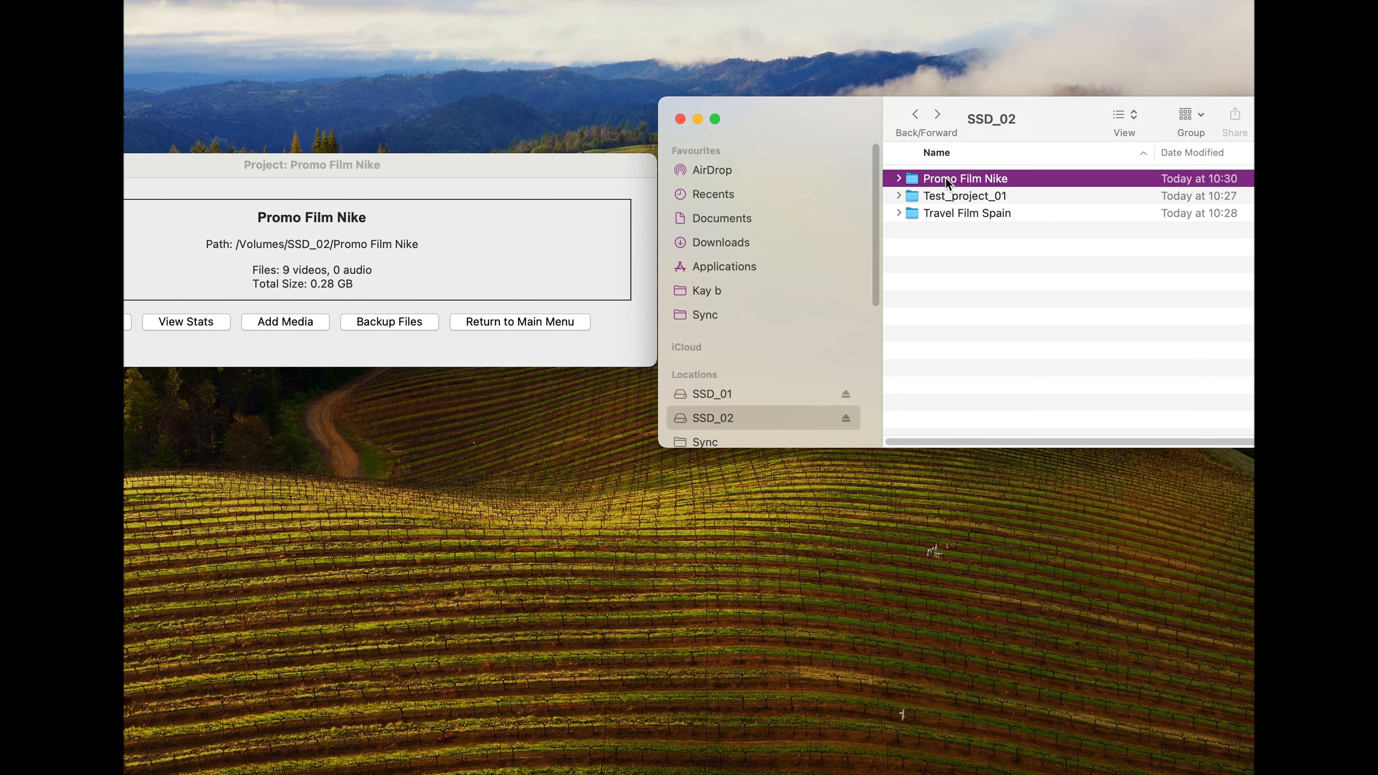
double_click(970, 211)
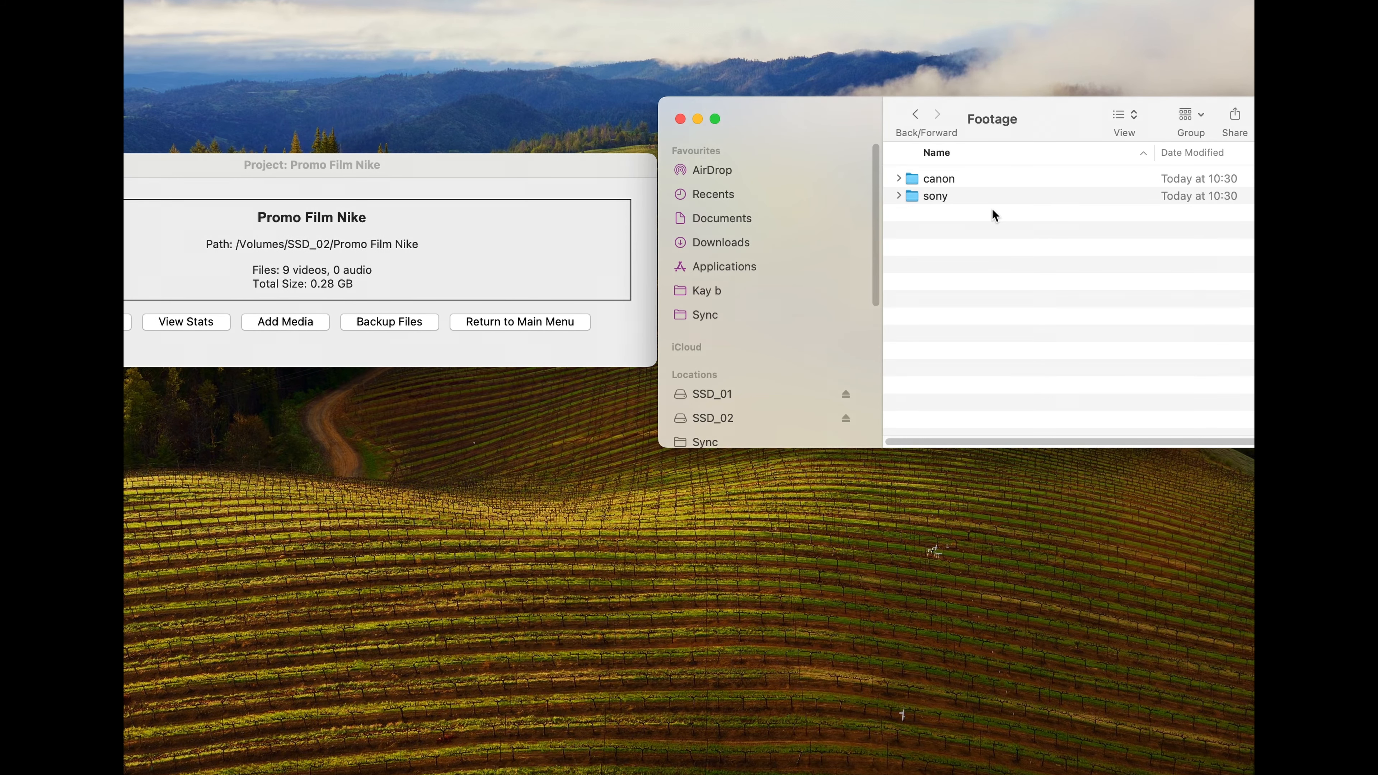
double_click(961, 174)
left_click_drag(1027, 290, 1031, 173)
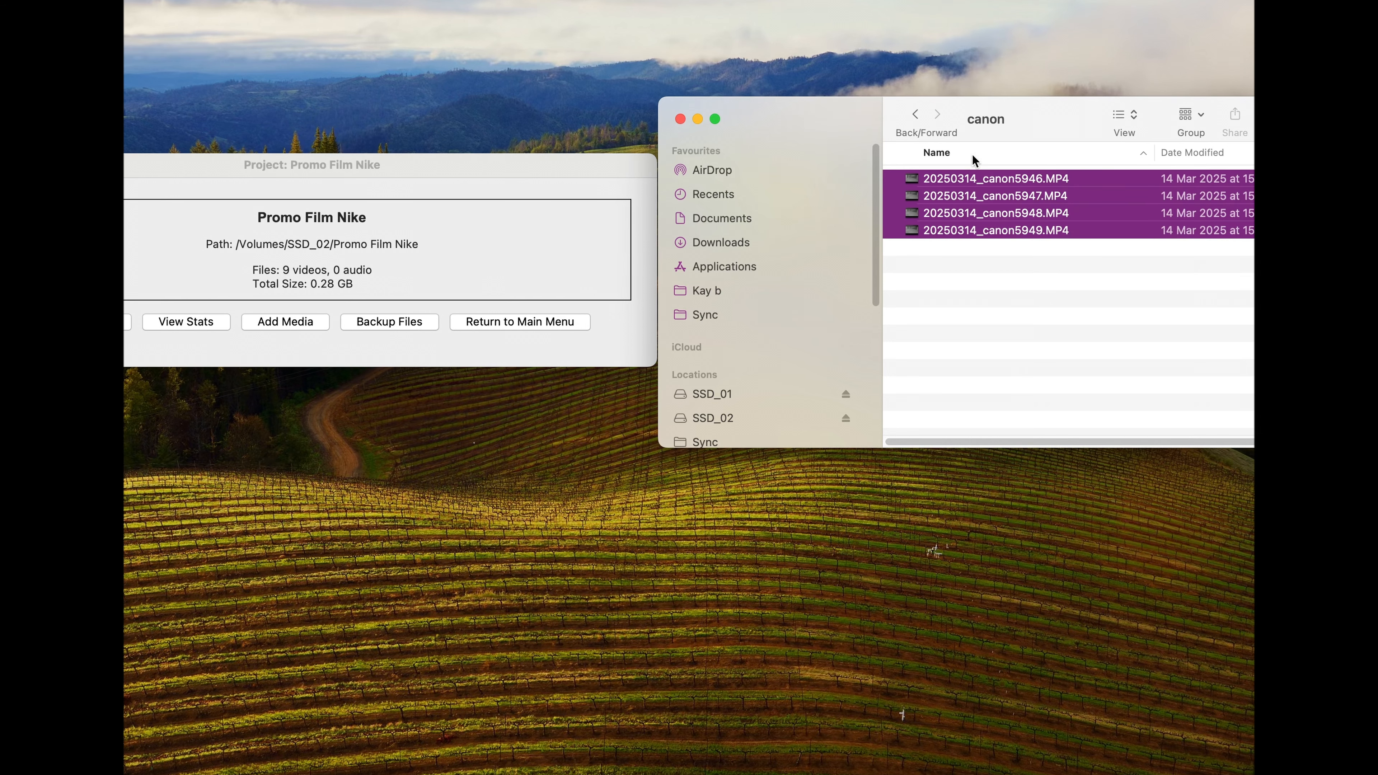
left_click(920, 119)
double_click(954, 194)
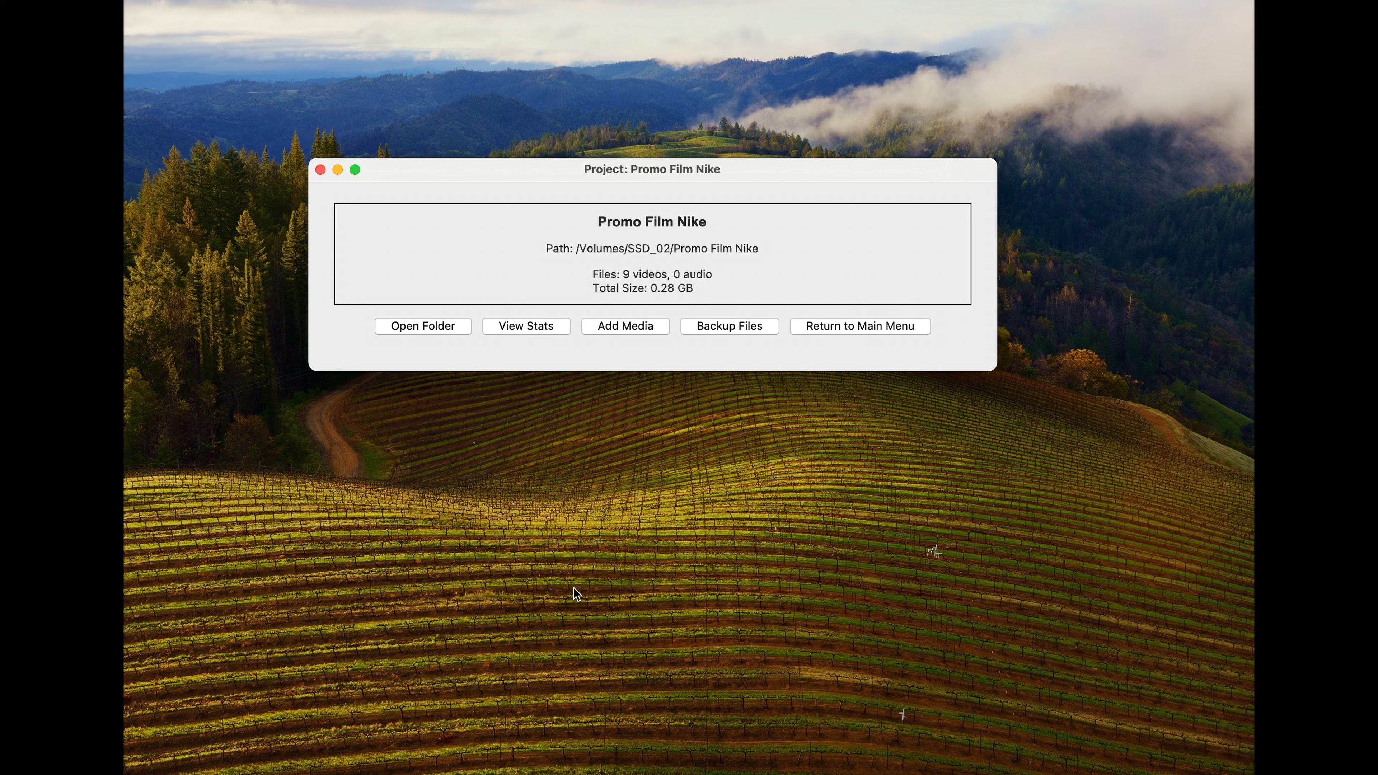
Step: Open and close the Promo Film Nike project folder from its project window, and view the project statistics
left_click(419, 327)
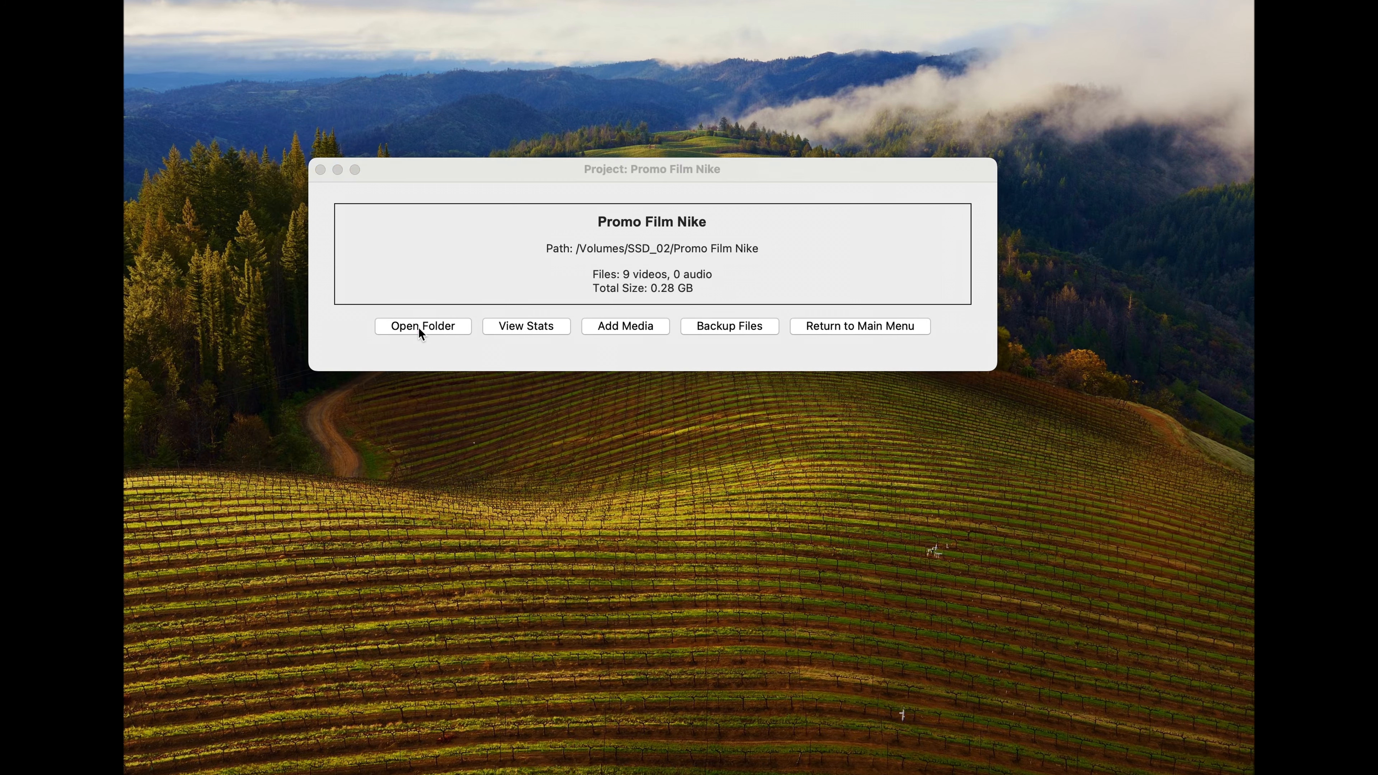
left_click_drag(889, 121, 832, 157)
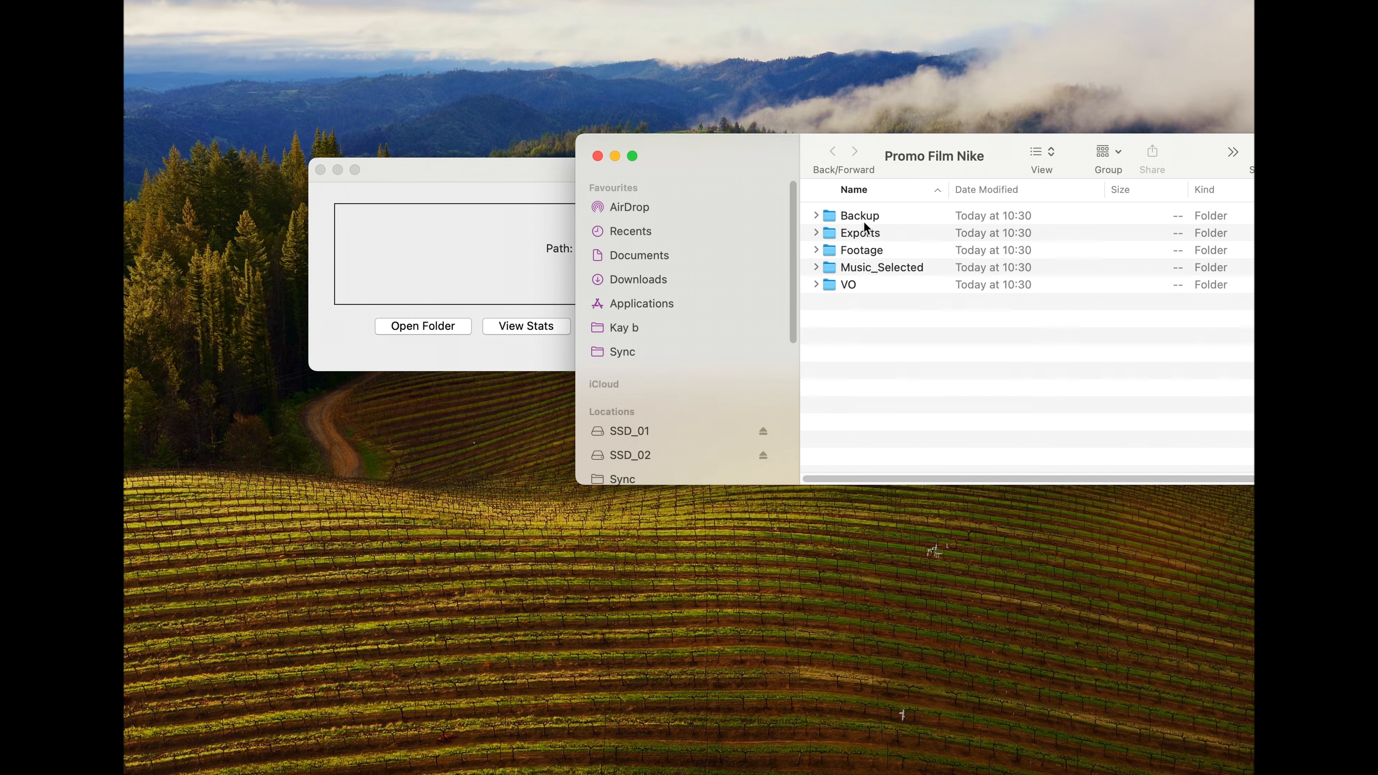
left_click(597, 155)
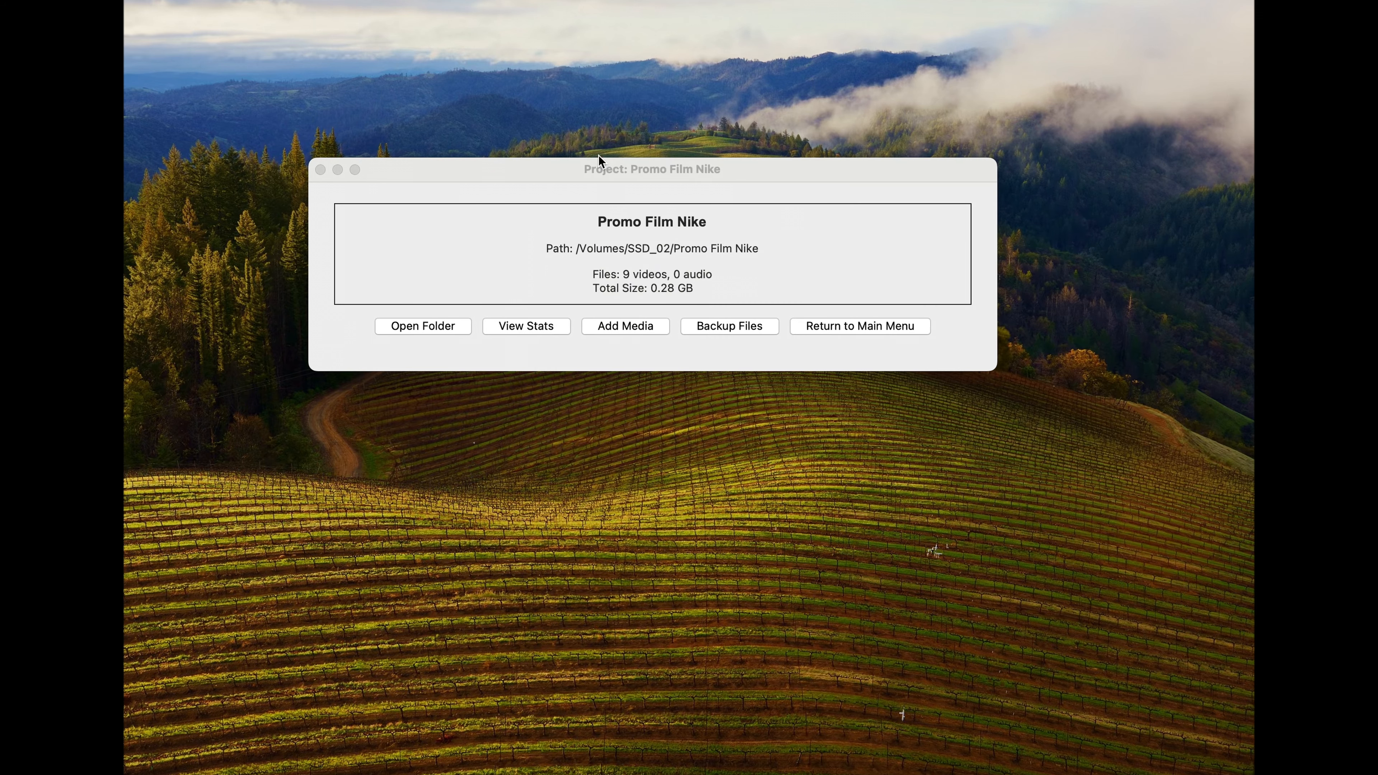
left_click(520, 323)
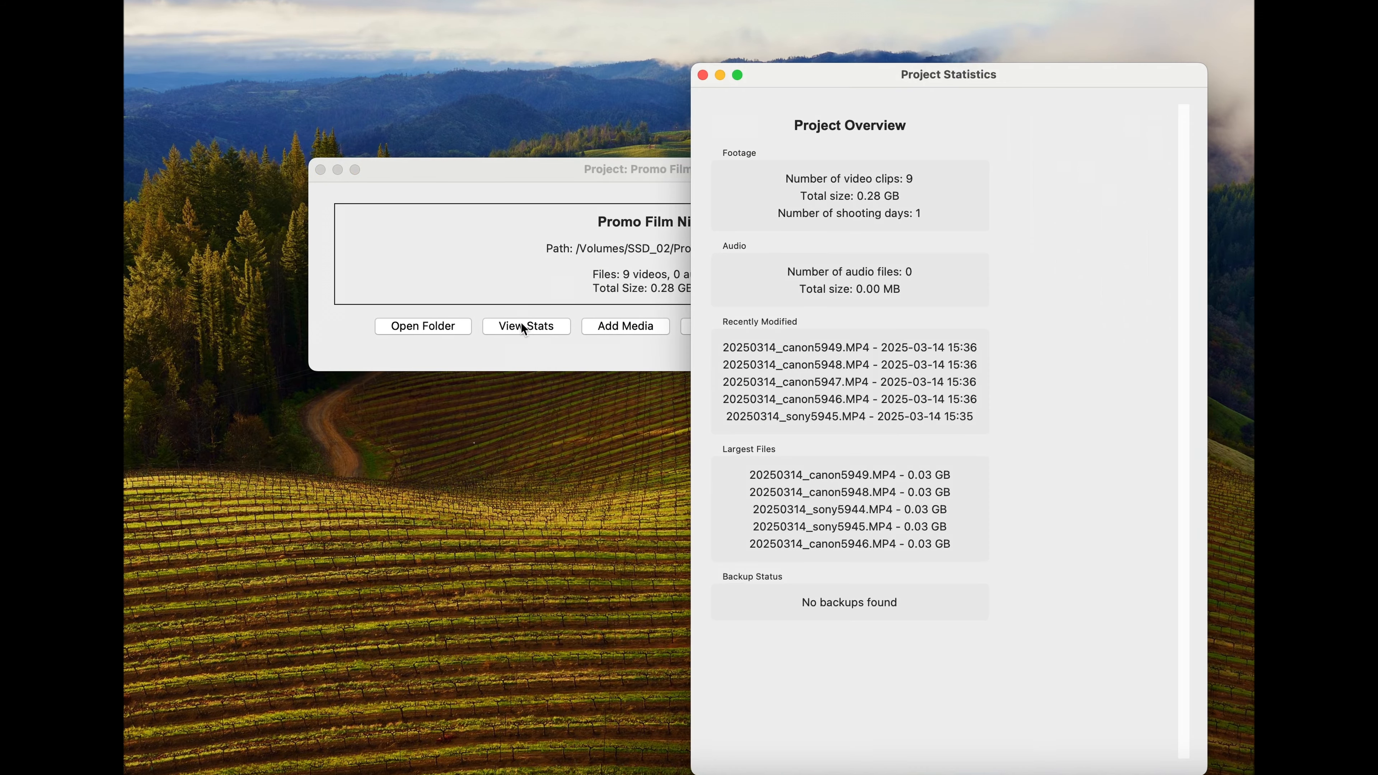
left_click_drag(800, 70, 697, 1)
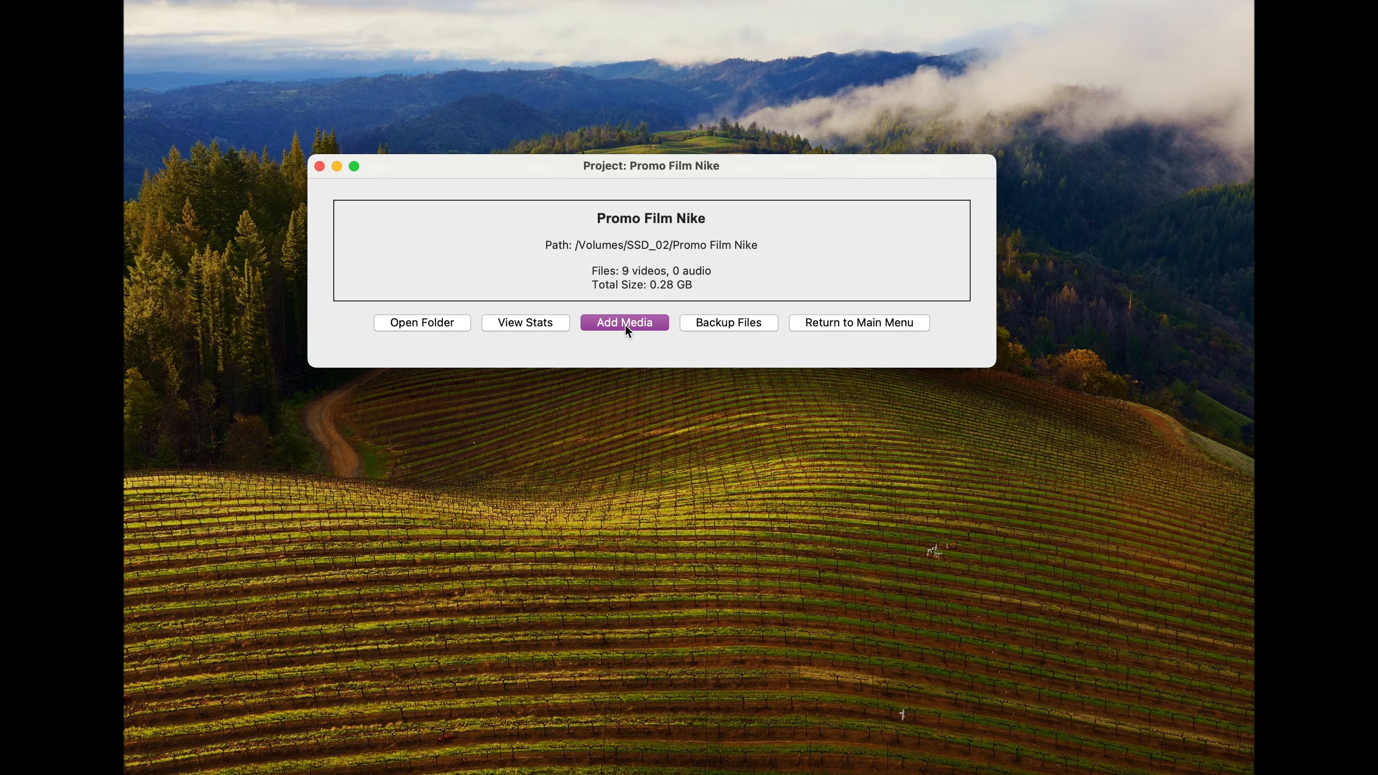
Step: Add the media from the Footage_01 folder on SSD_01 to the Promo Film Nike project
left_click(627, 328)
left_click(401, 297)
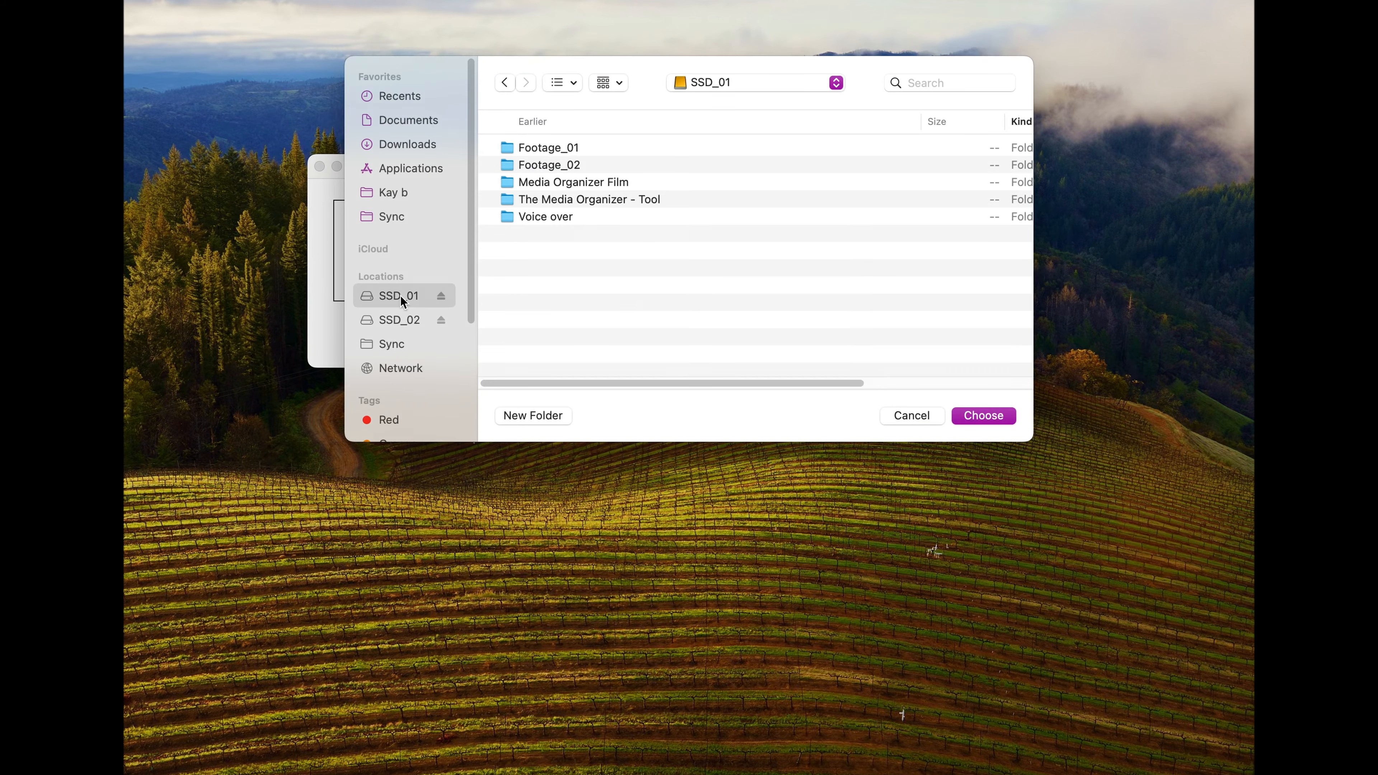
left_click(518, 152)
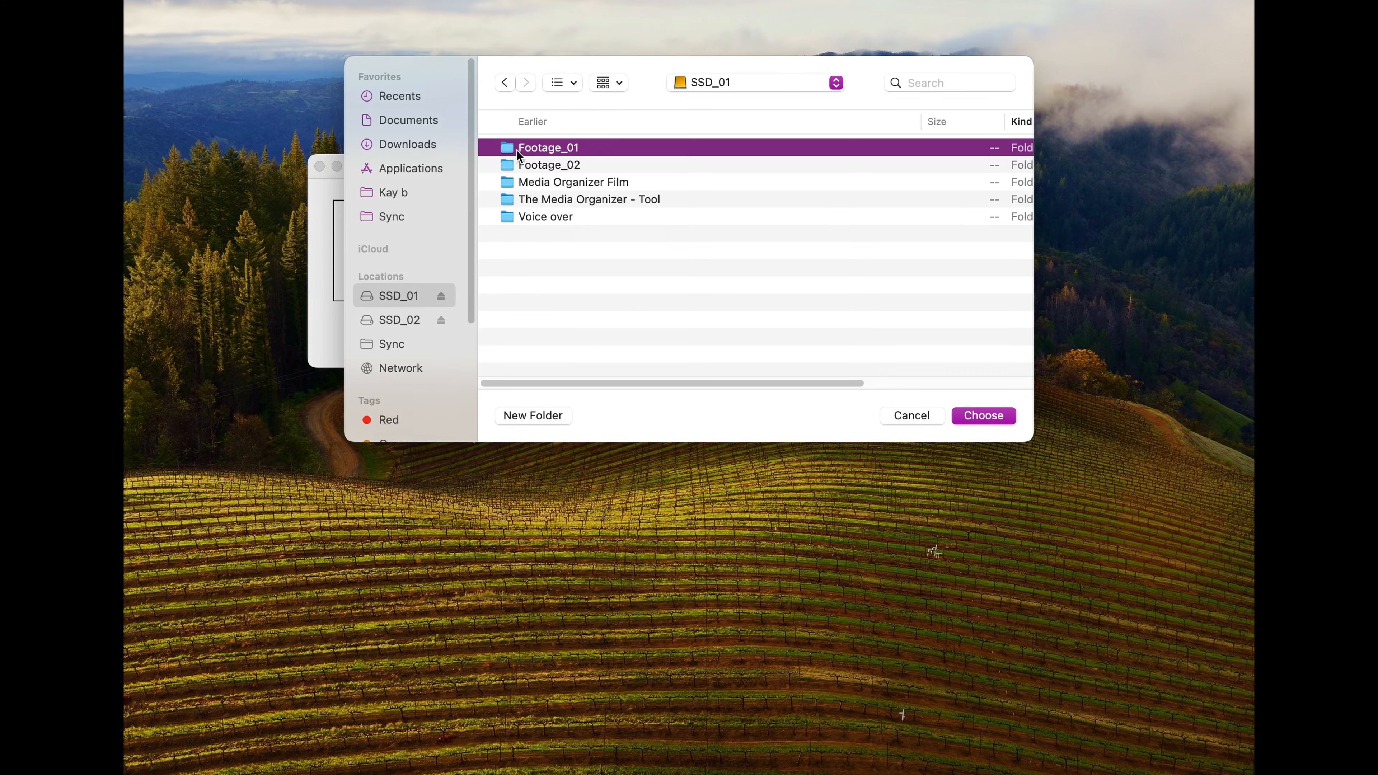
double_click(561, 148)
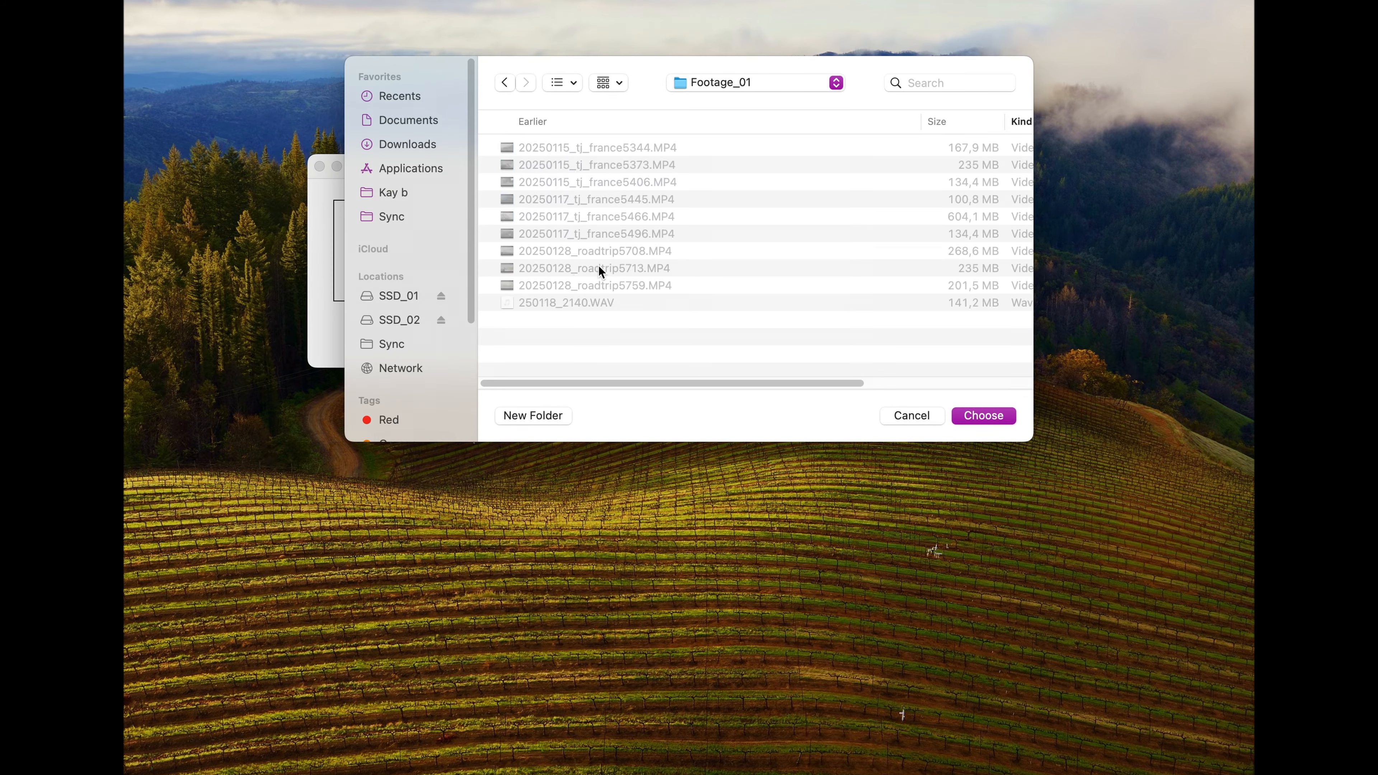
left_click(503, 83)
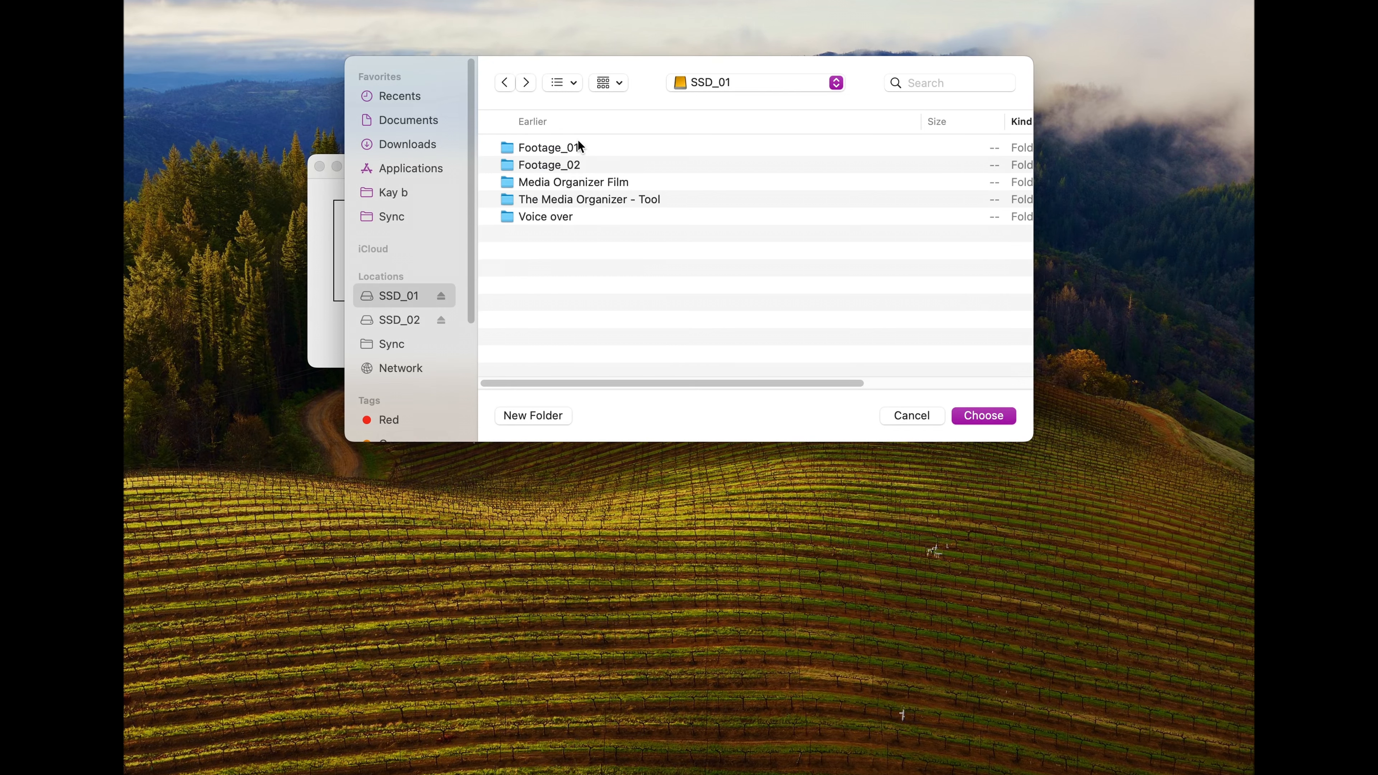
left_click(518, 146)
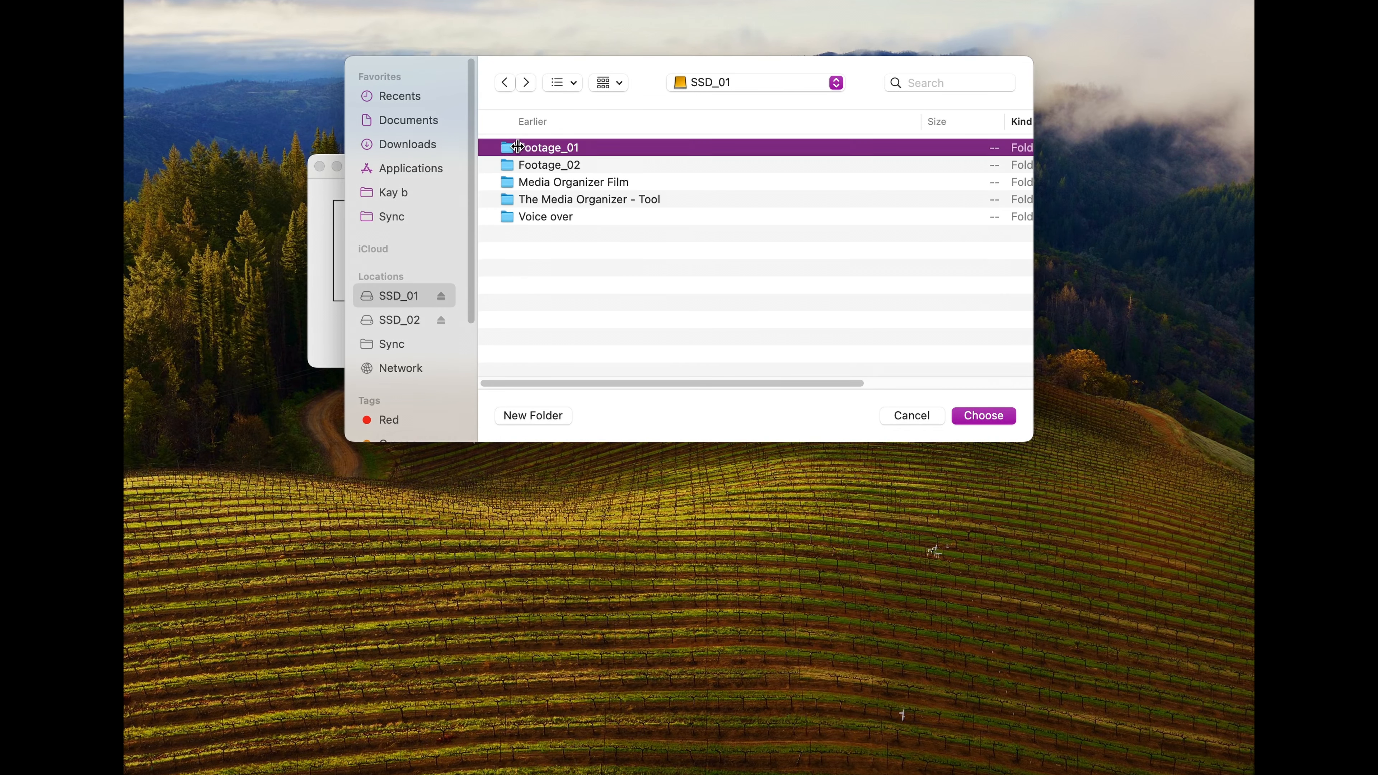
left_click(999, 421)
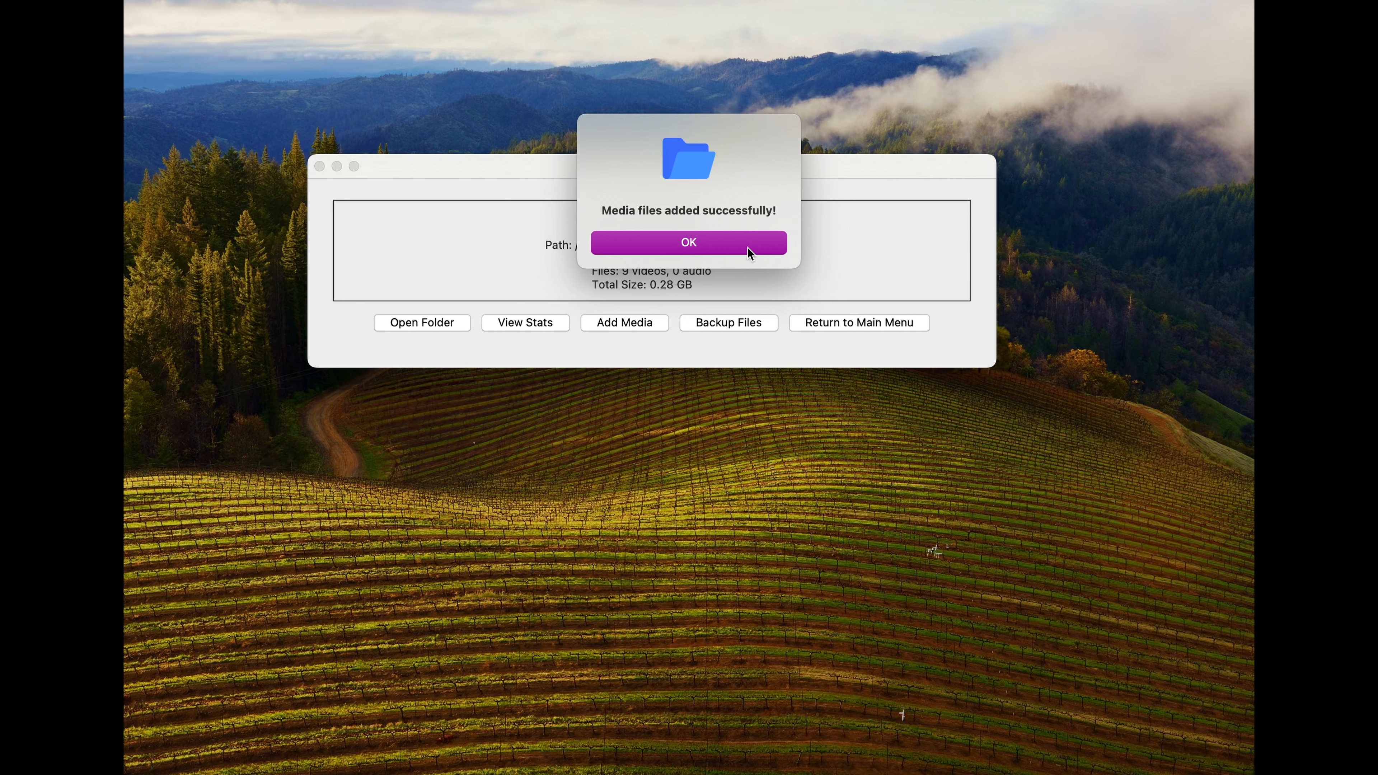
left_click(742, 244)
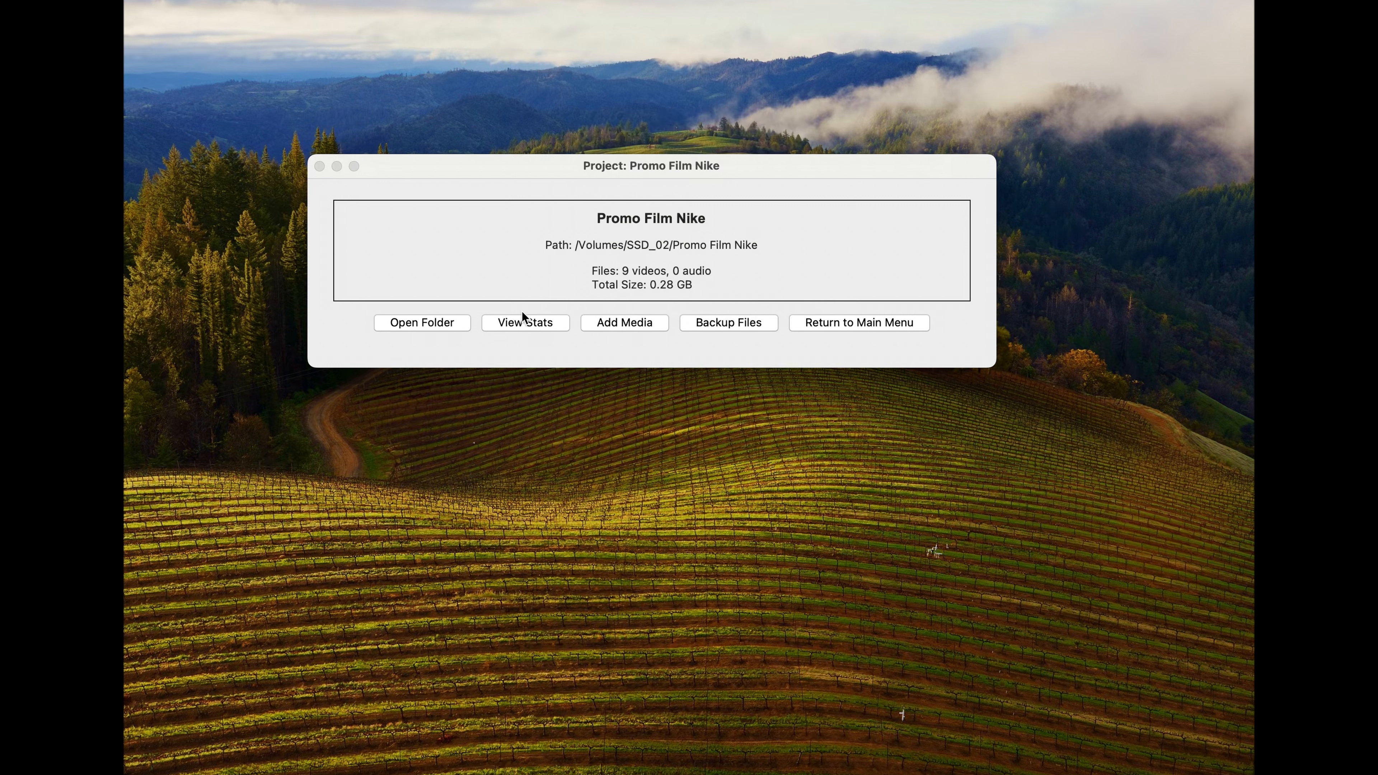
Step: Open the Promo Film Nike project folder and look through the added media in its Footage folder
left_click(427, 323)
double_click(860, 249)
double_click(860, 234)
left_click(833, 151)
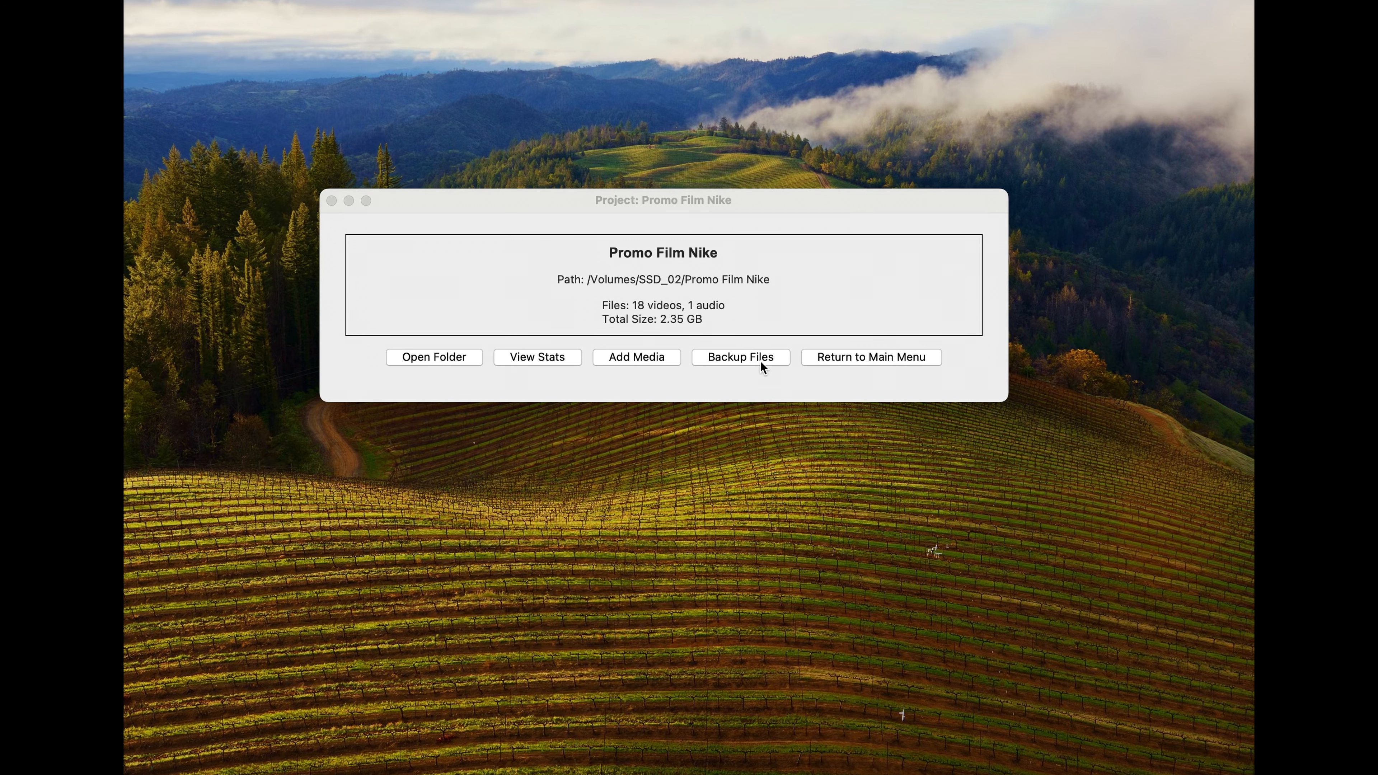
Step: Back up the Promo Film Nike project files to SSD_02 and return to the main menu
left_click(731, 359)
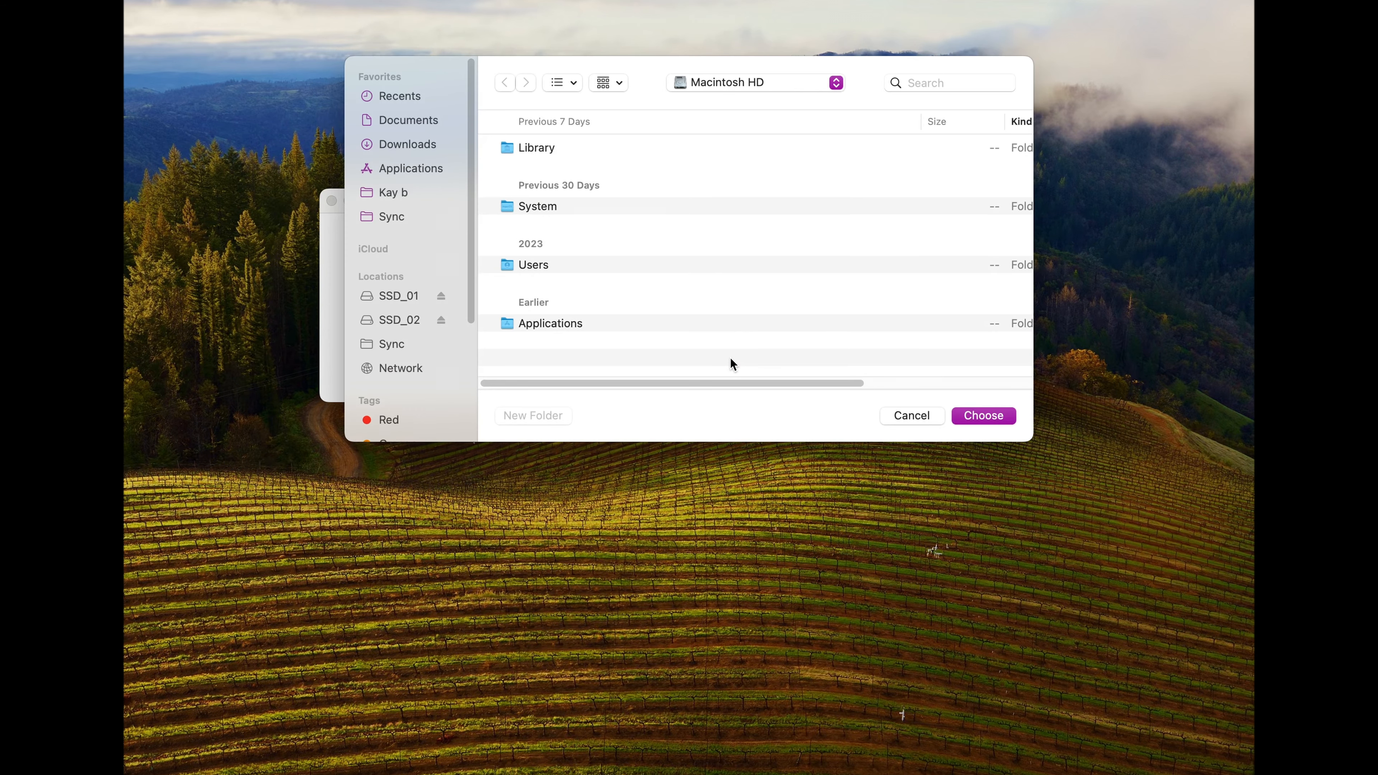
left_click(397, 321)
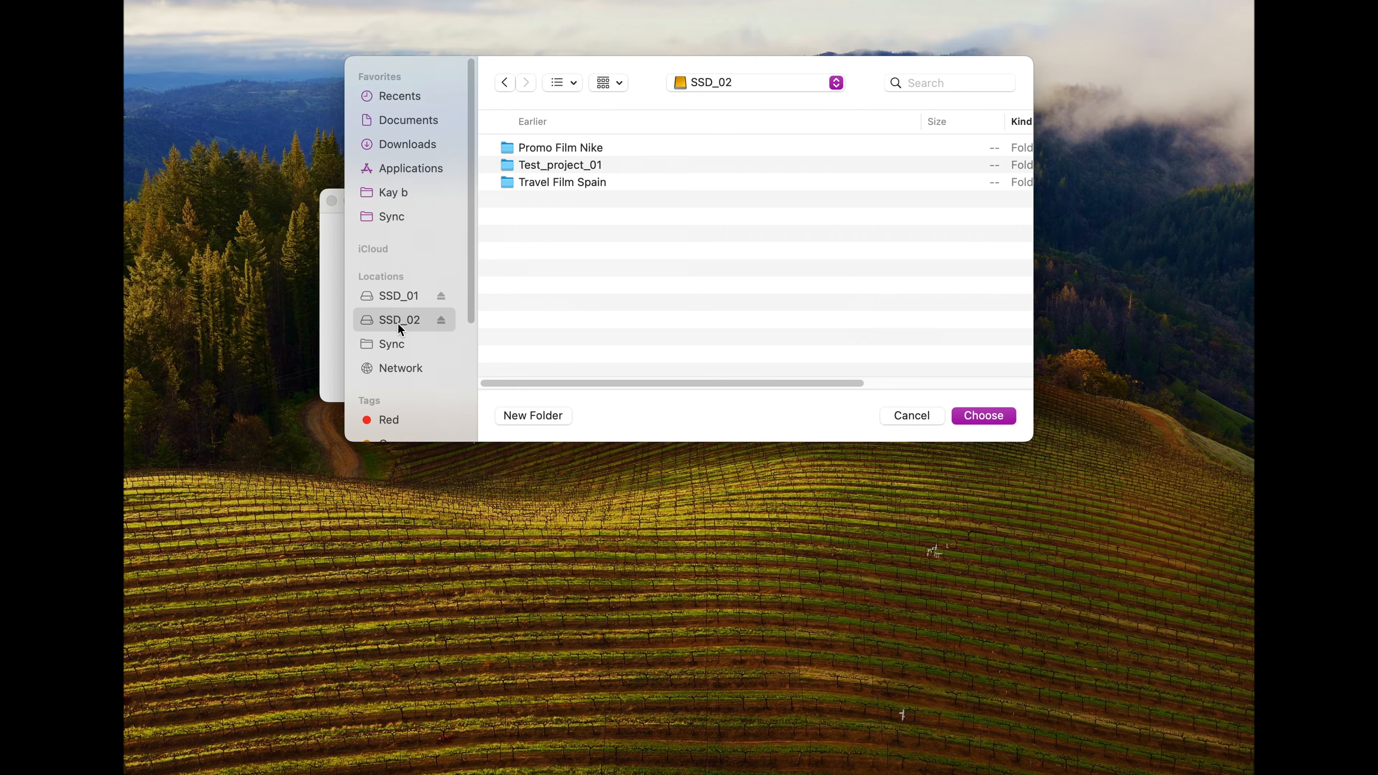
left_click(982, 417)
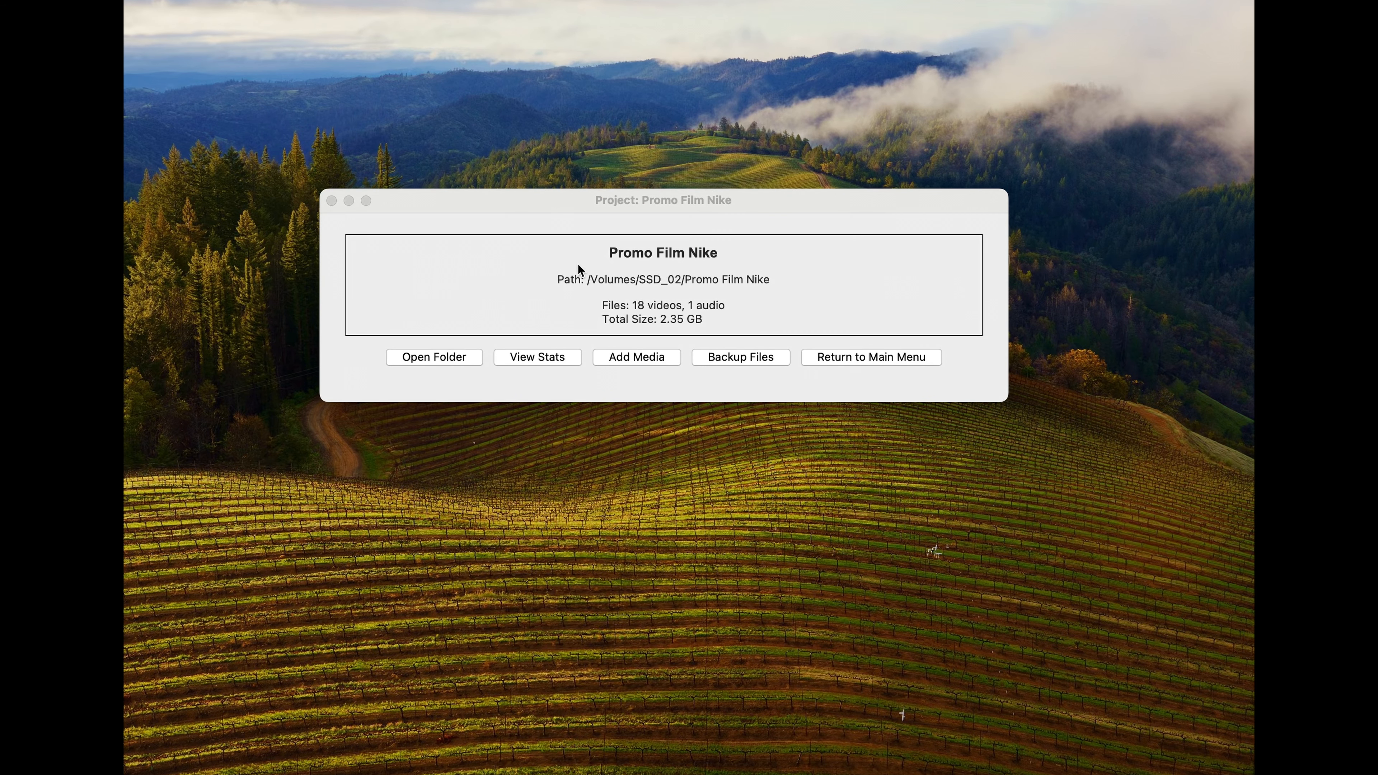
left_click(868, 356)
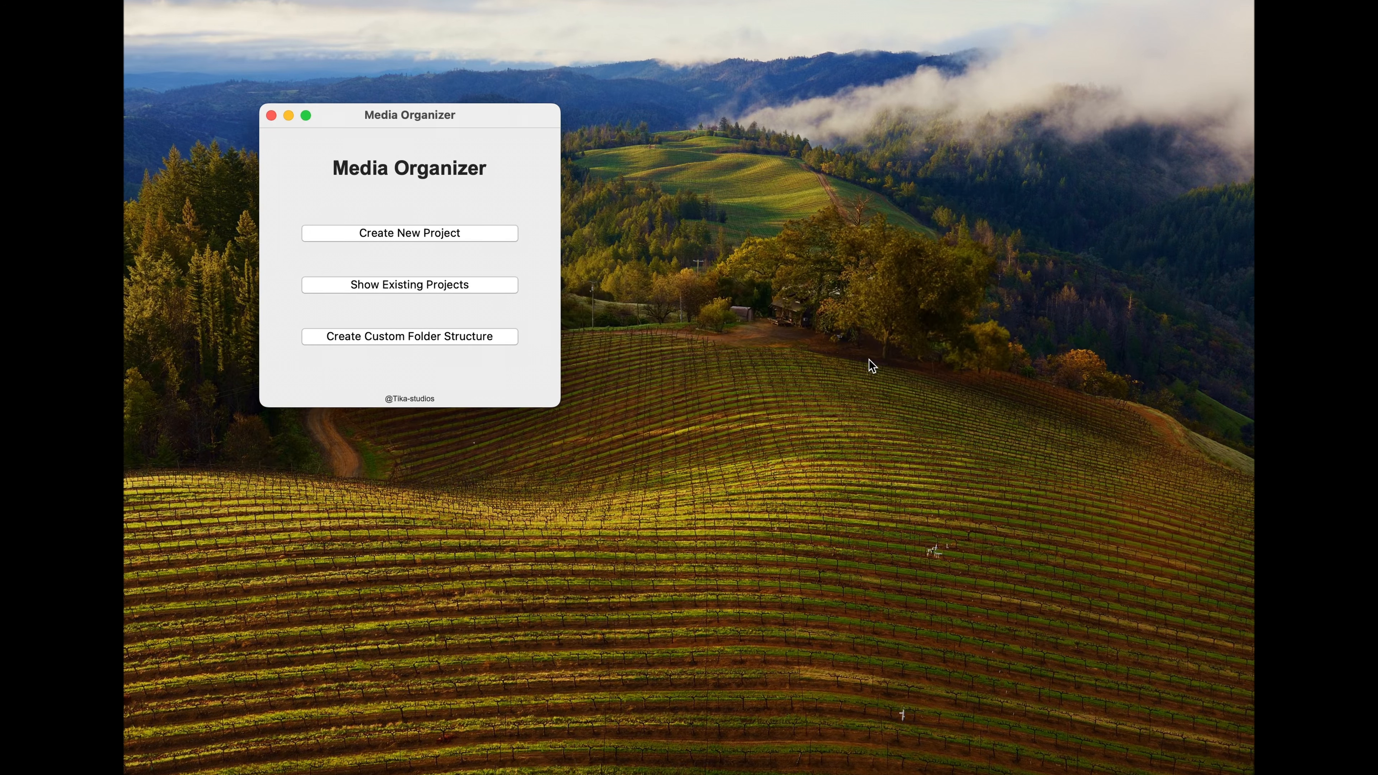
Step: View the backup status in the Promo Film Nike project statistics, and browse SSD_02 for the backup folder
left_click(536, 315)
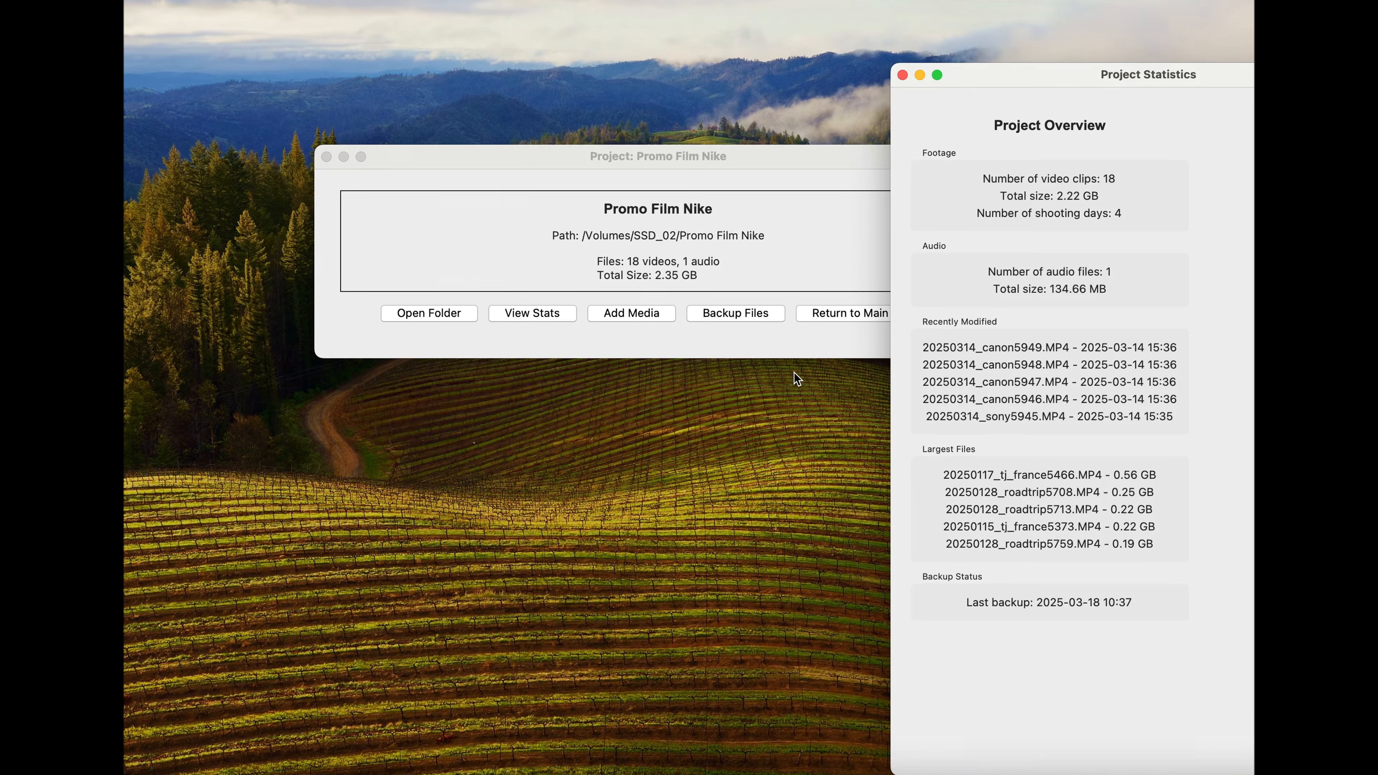
left_click_drag(992, 72, 808, 0)
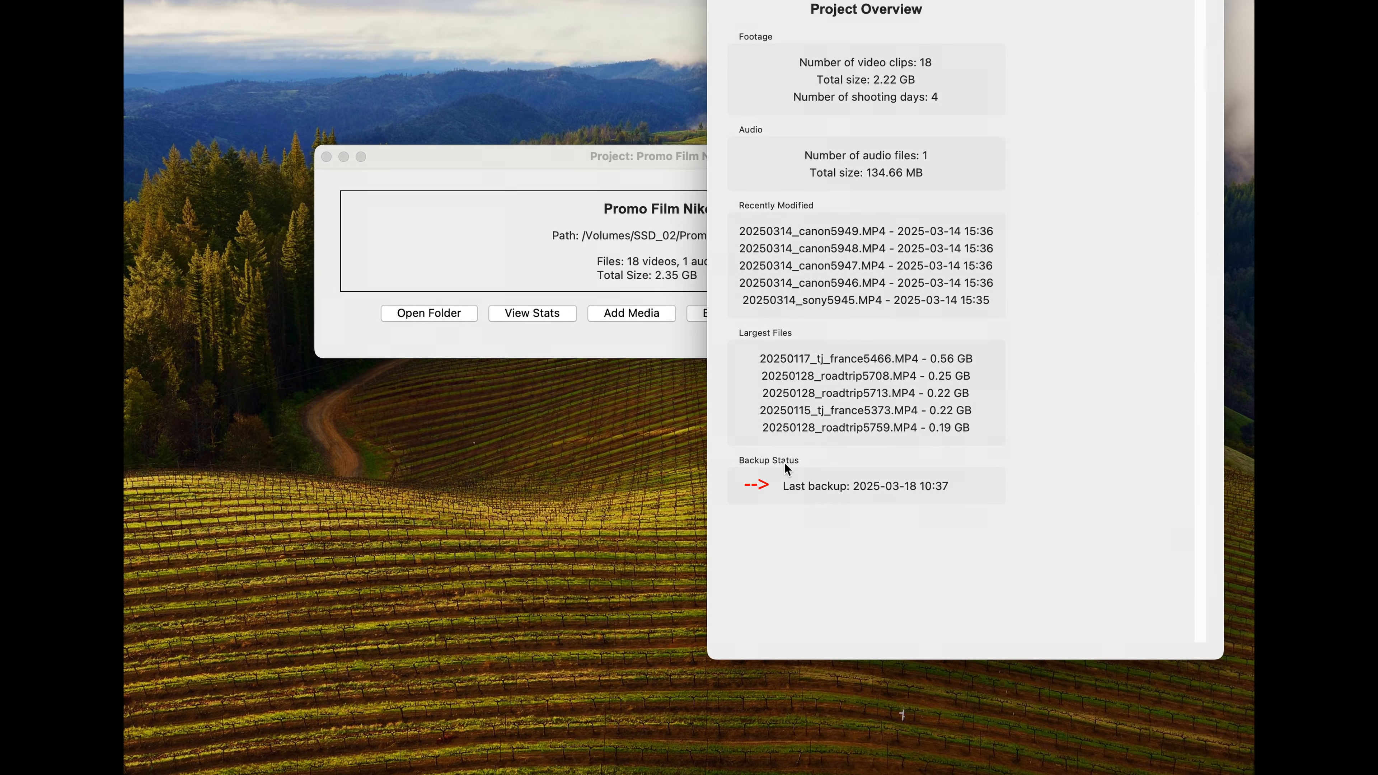
left_click(463, 311)
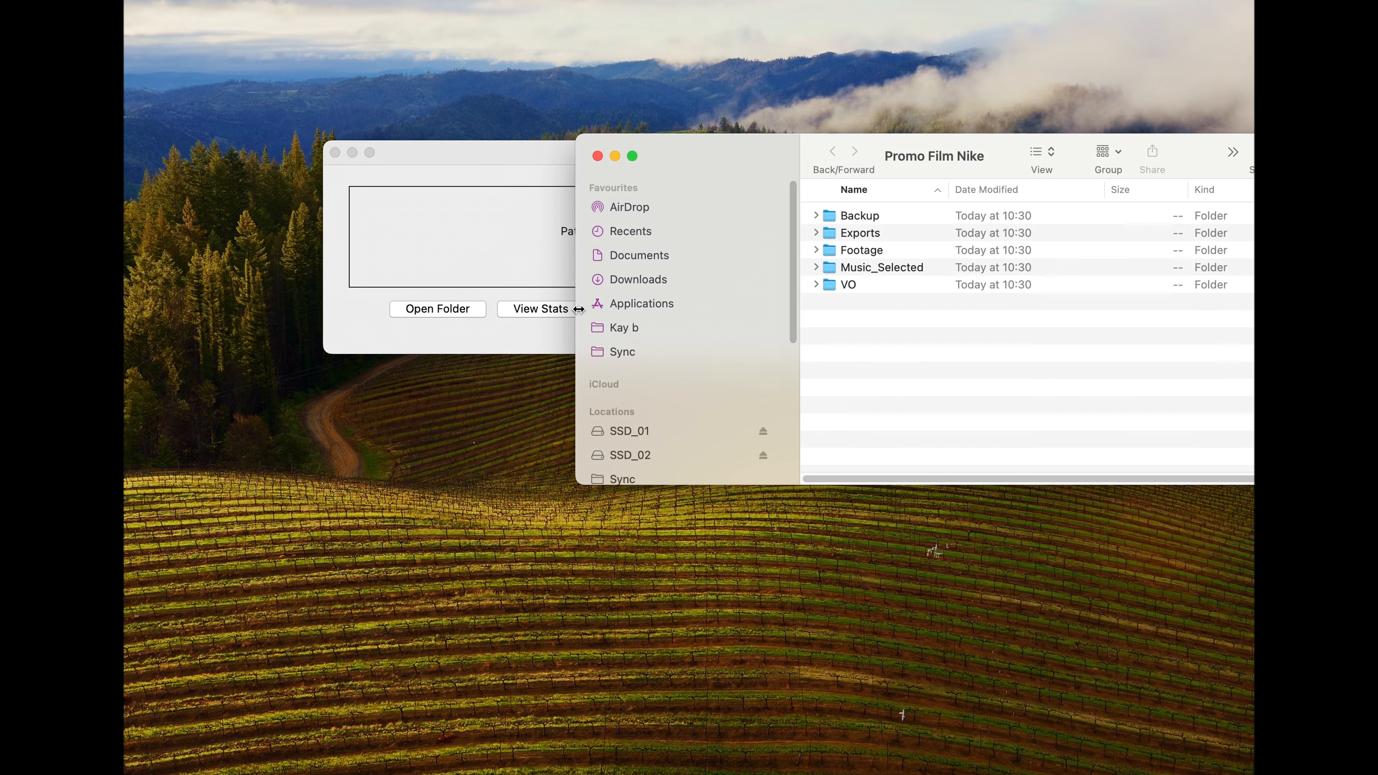
left_click(641, 460)
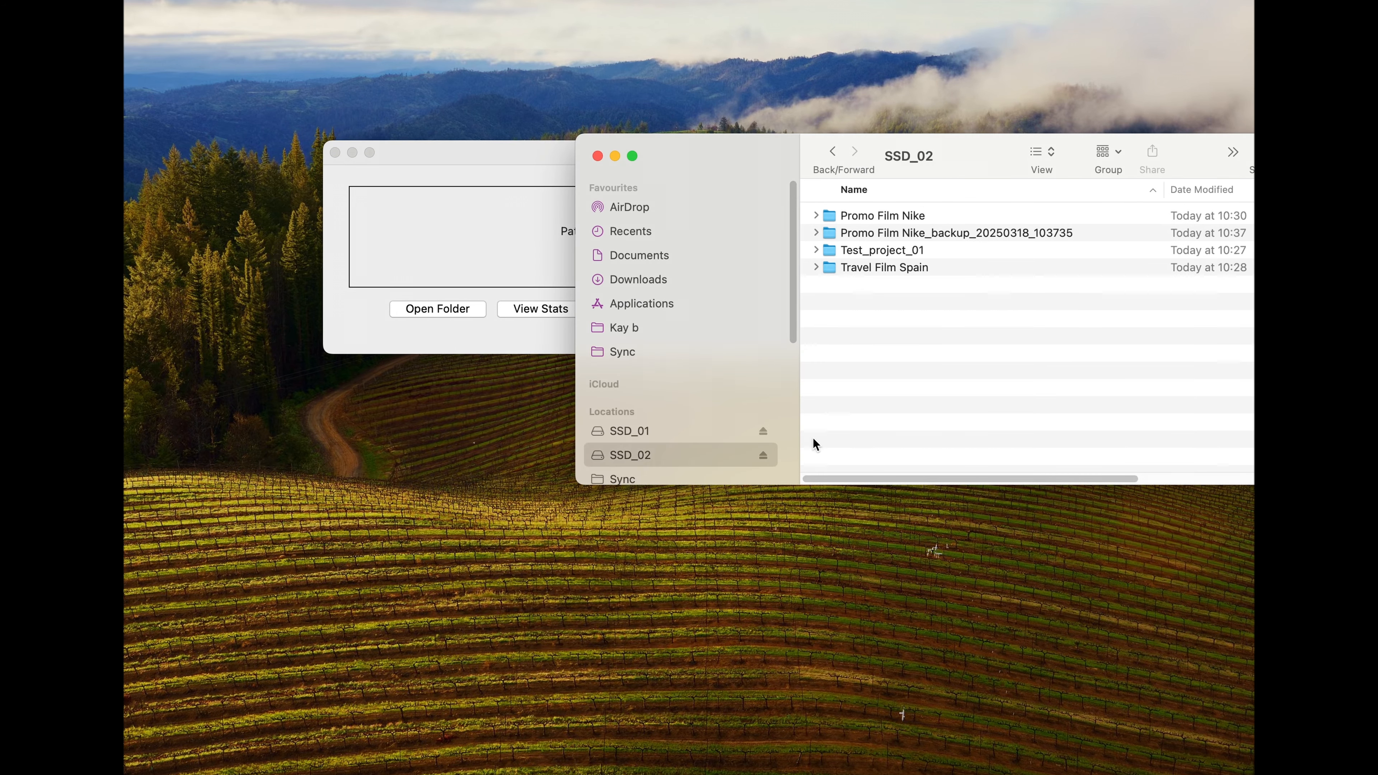
Step: Open the backup reference text file in the Backup folder of the Promo Film Nike project
left_click(854, 217)
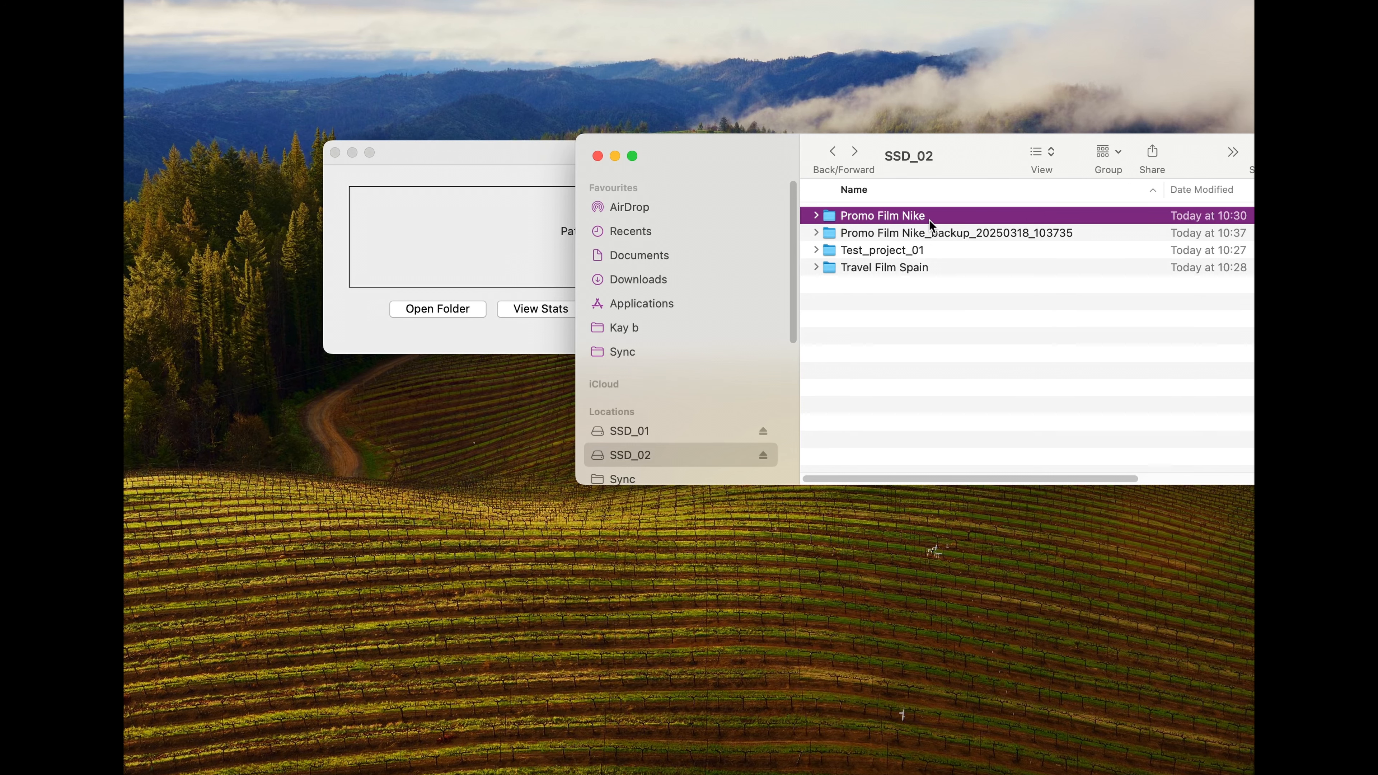
double_click(929, 220)
left_click(862, 217)
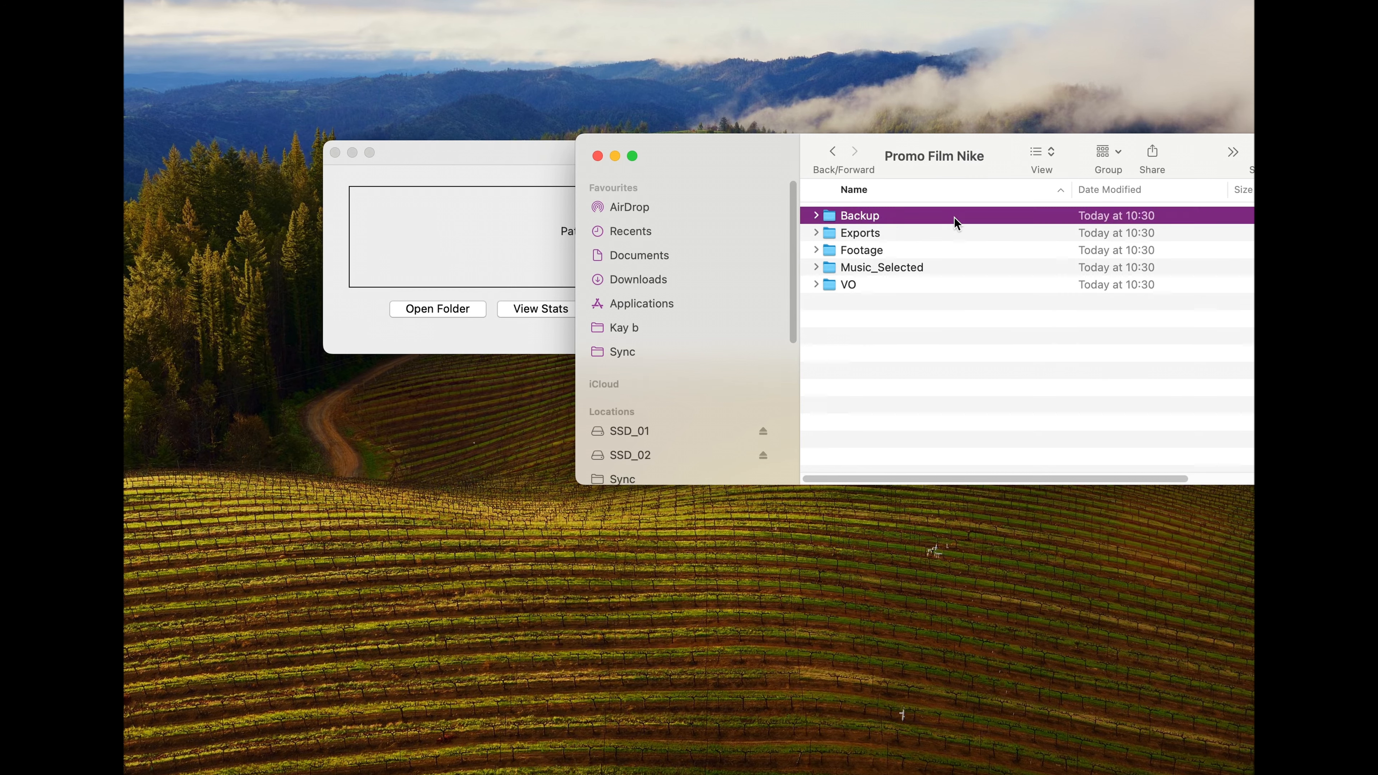
double_click(999, 218)
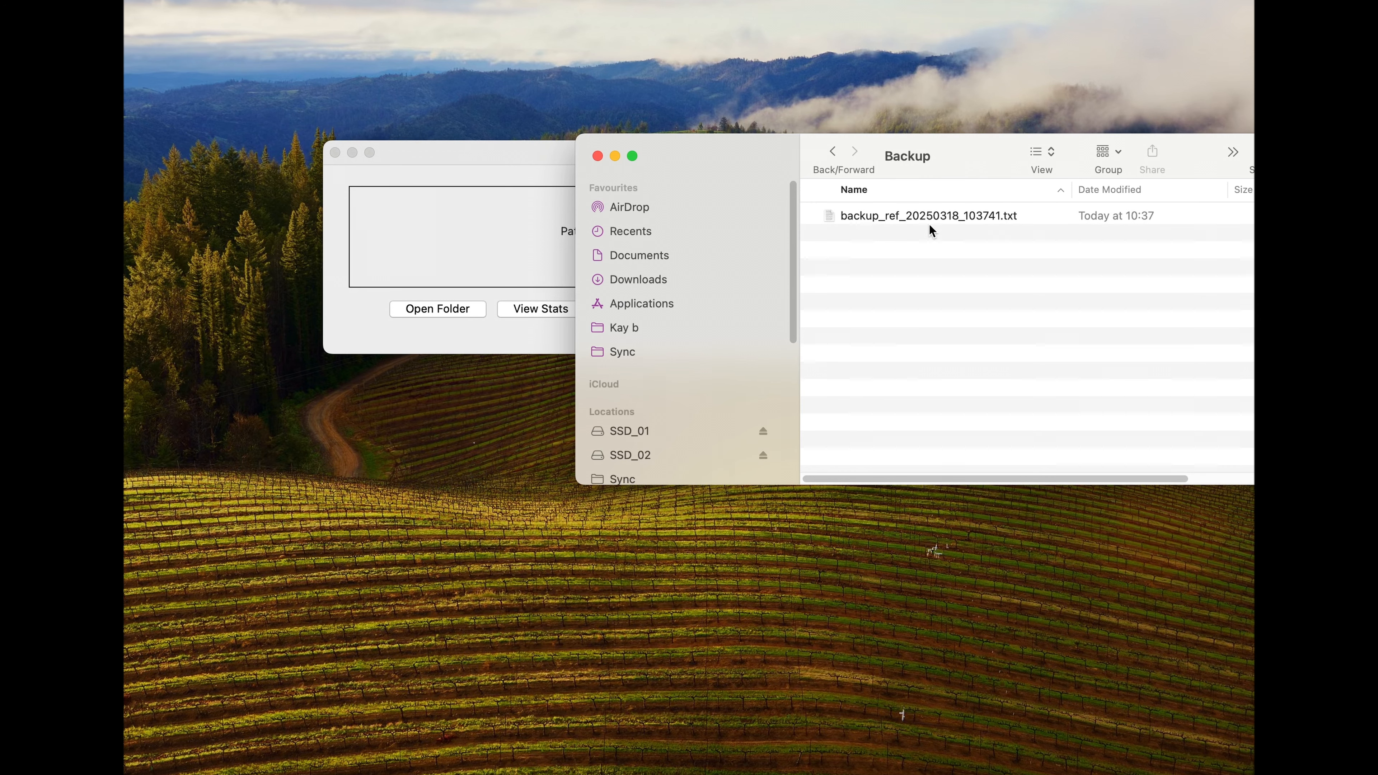
left_click(863, 218)
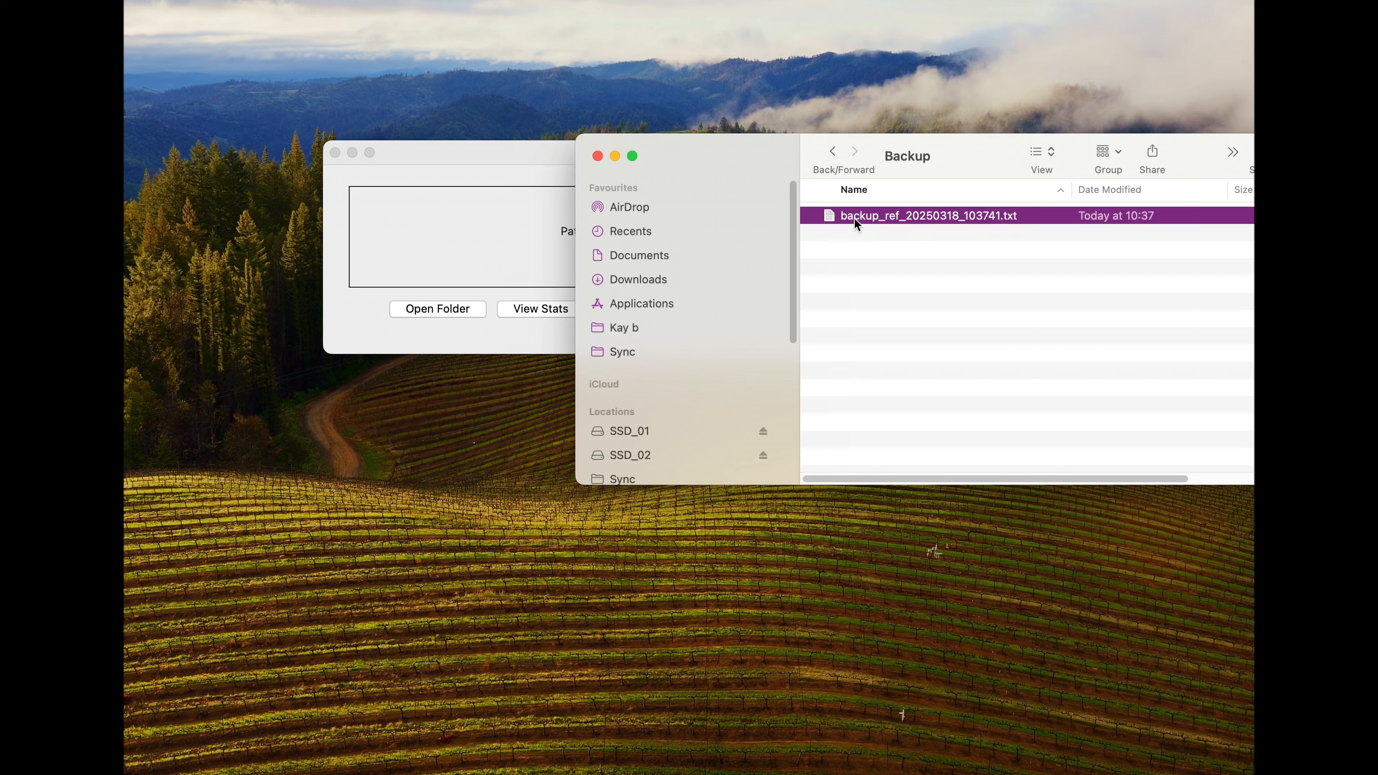
double_click(1055, 219)
Step: Review all existing projects in the project overview, and open and close Test_project_01
left_click_drag(362, 3, 776, 97)
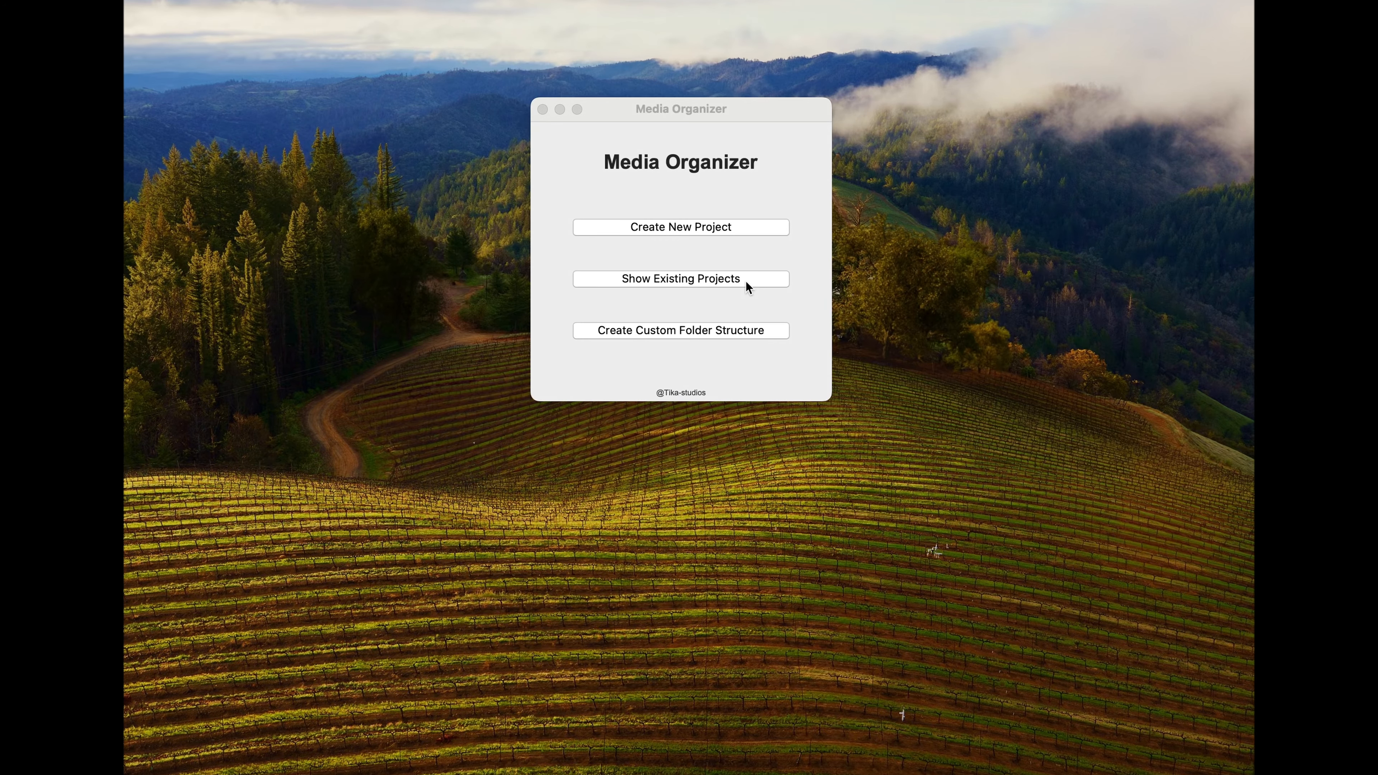
left_click(746, 282)
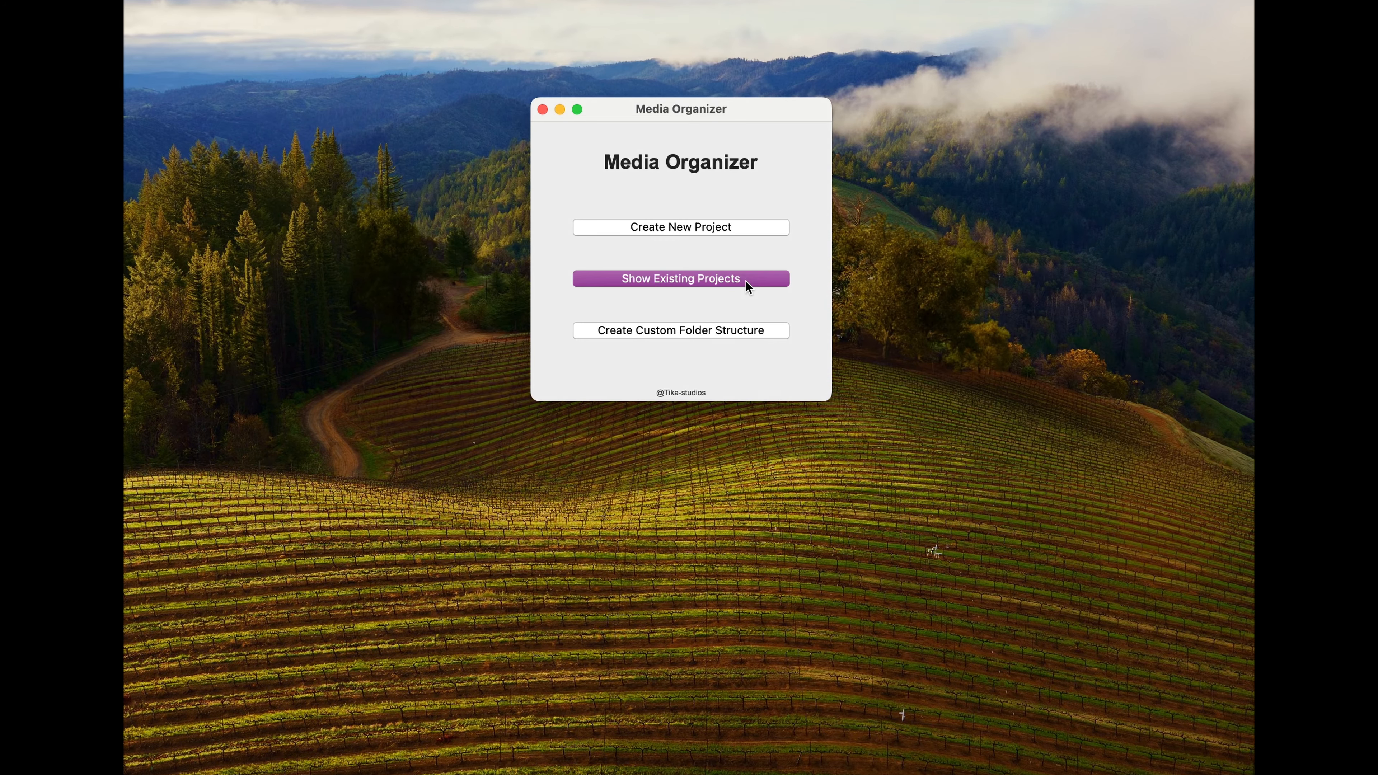
left_click_drag(1003, 244, 526, 46)
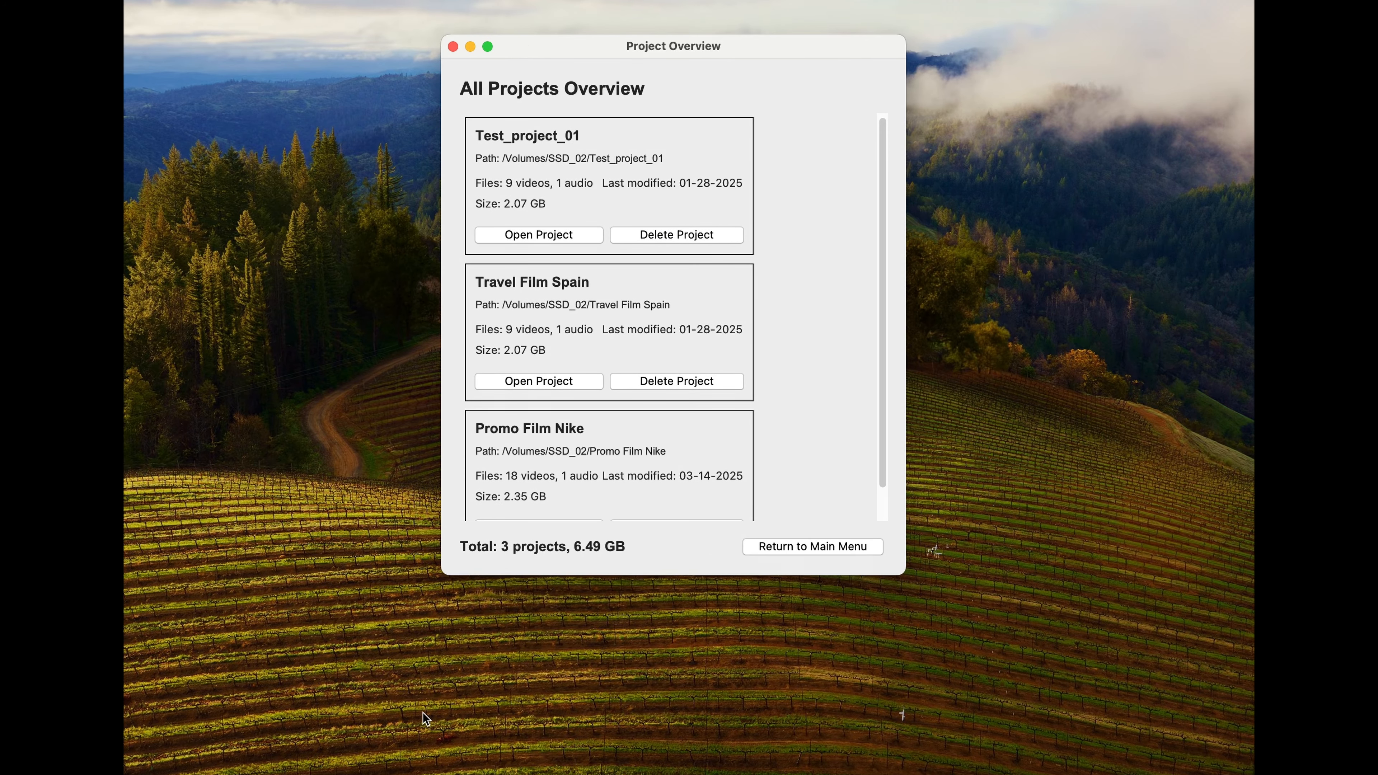
scroll(881, 250, "down", 2)
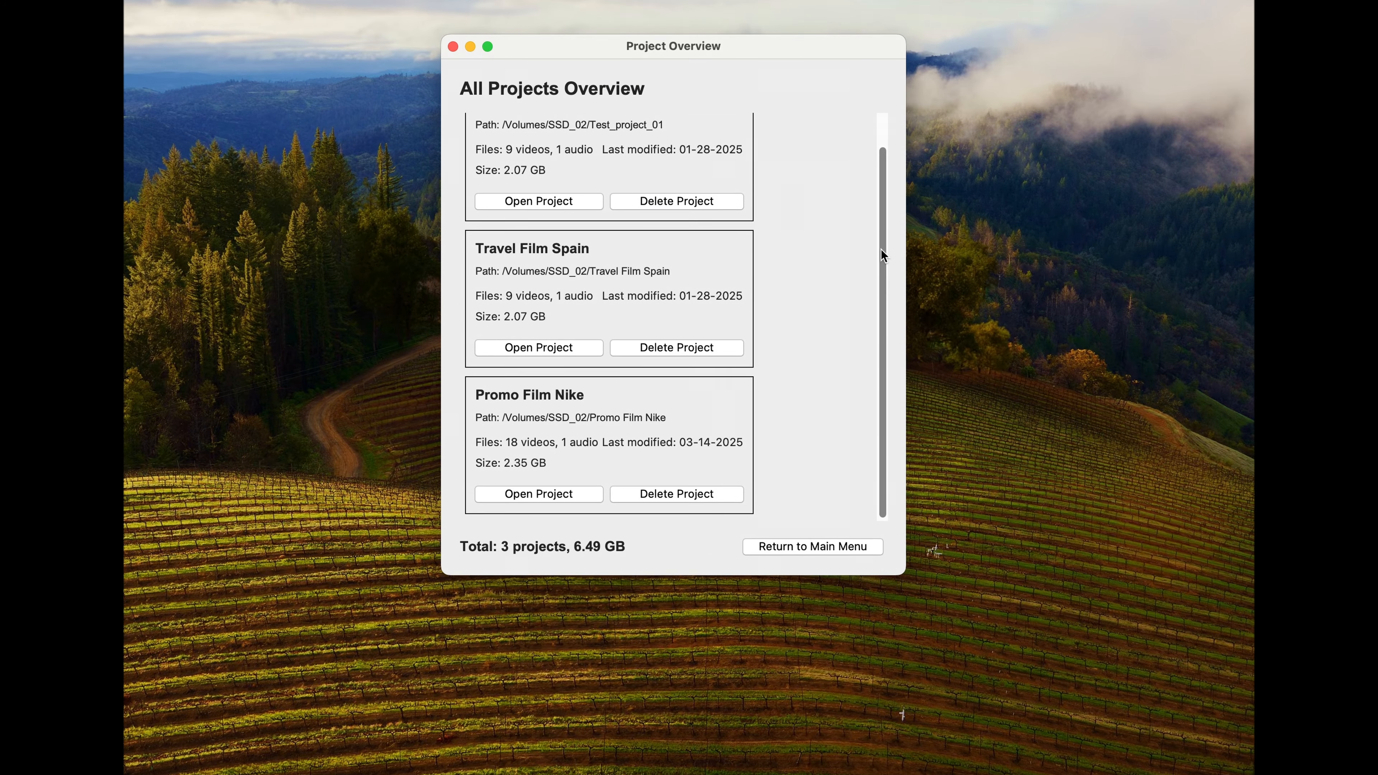
scroll(879, 257, "up", 2)
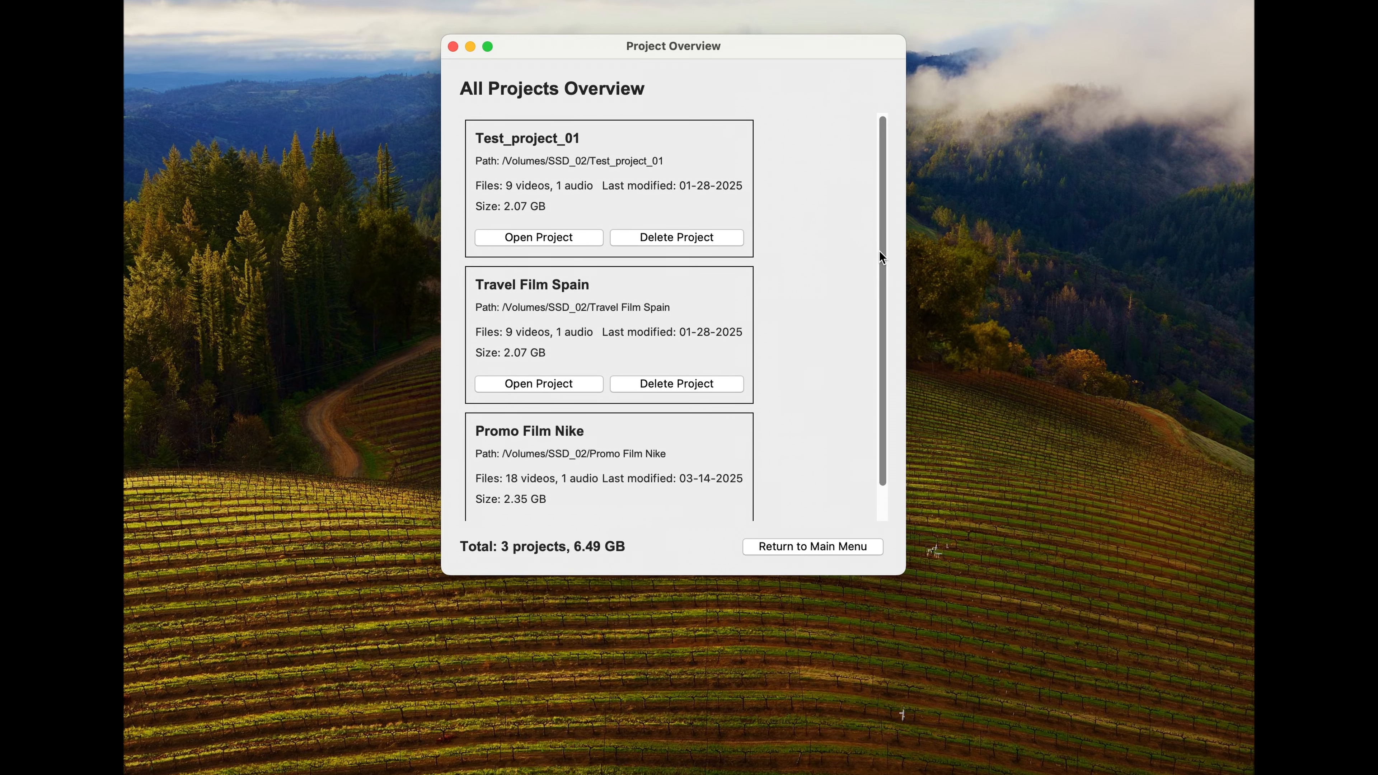
scroll(879, 256, "down", 2)
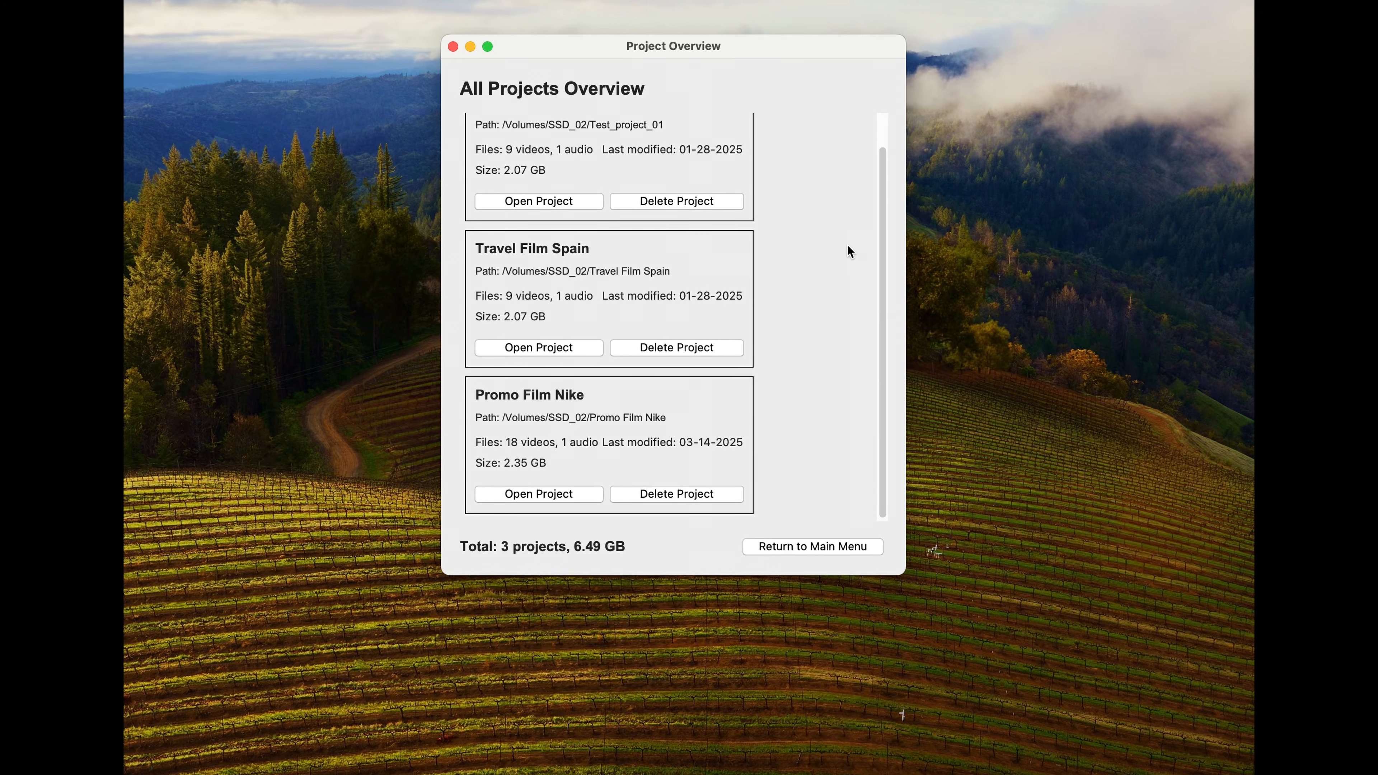
scroll(789, 469, "up", 2)
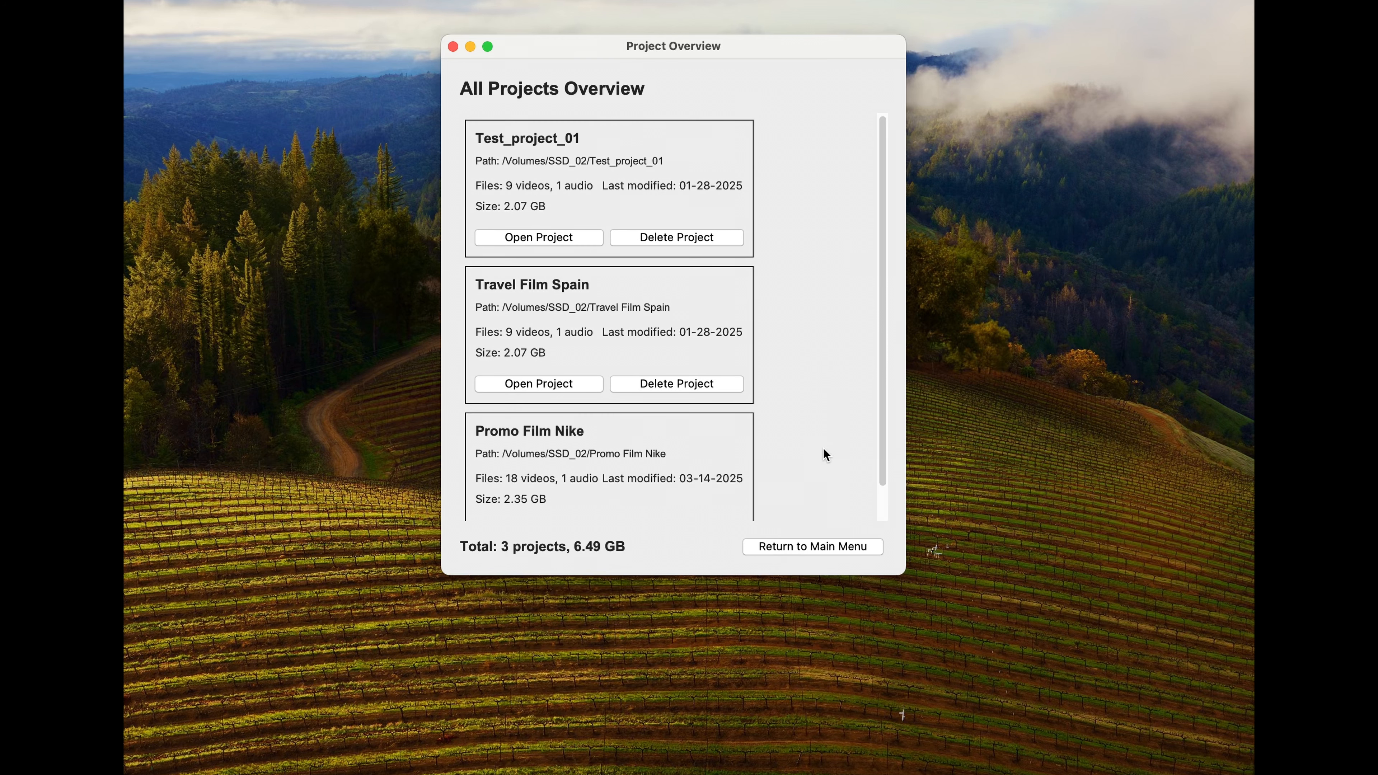
left_click(508, 234)
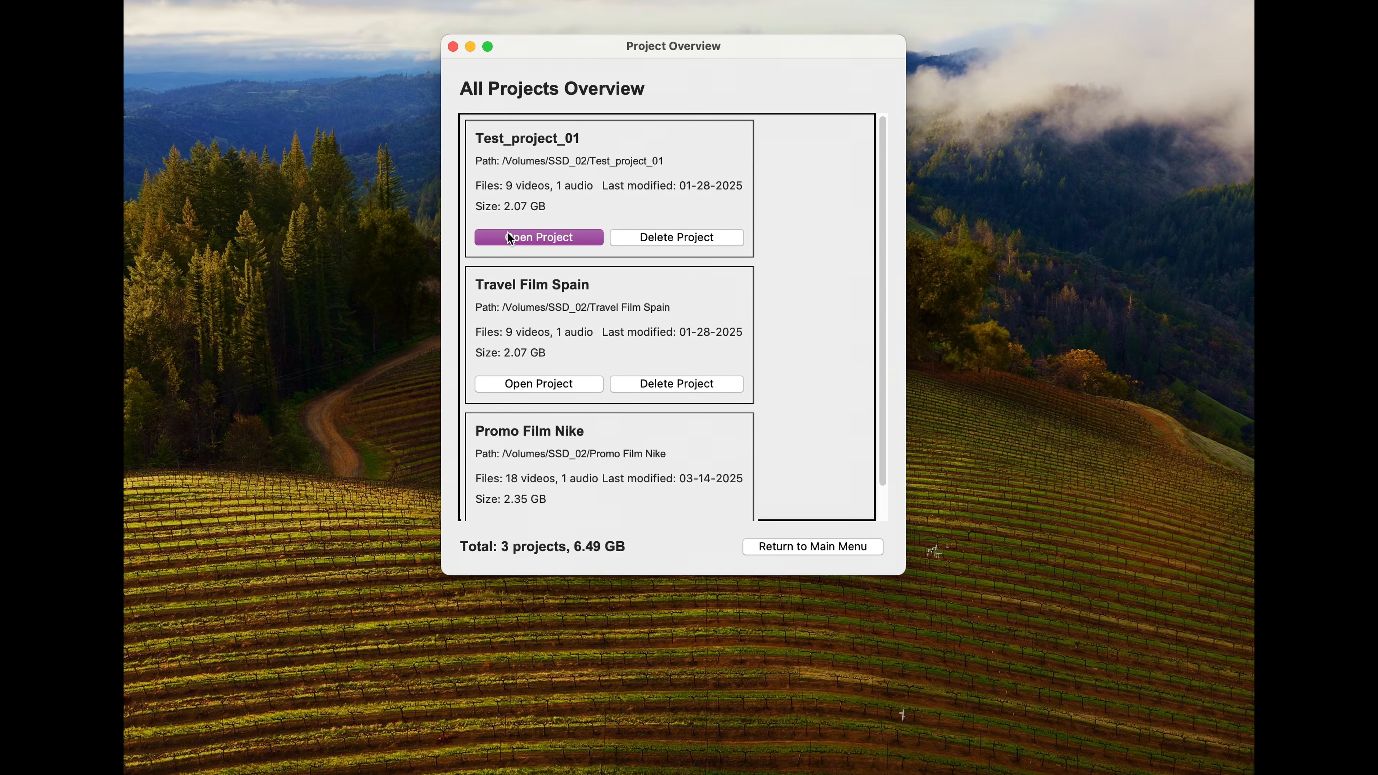
key("super+w")
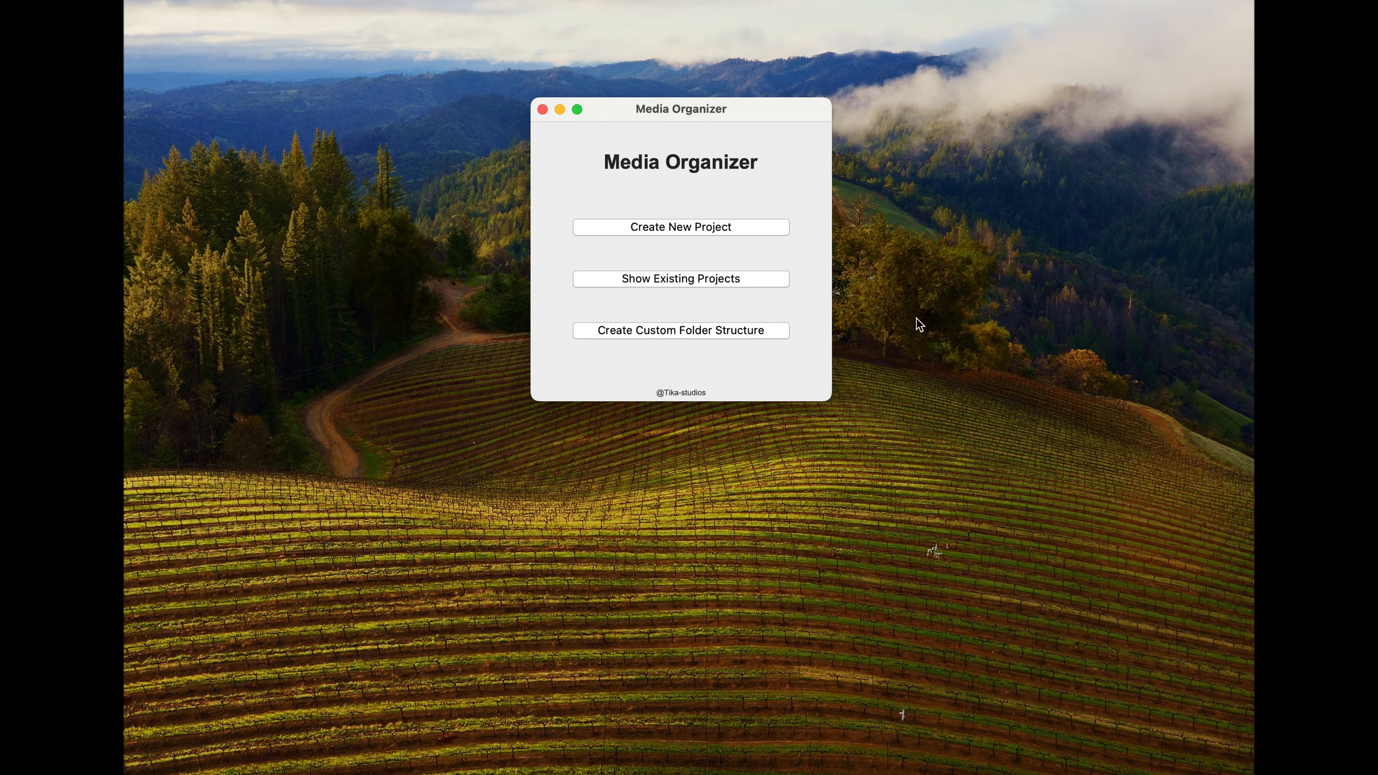
Step: Delete Test_project_01 from the list of existing projects and confirm the removal
left_click(654, 280)
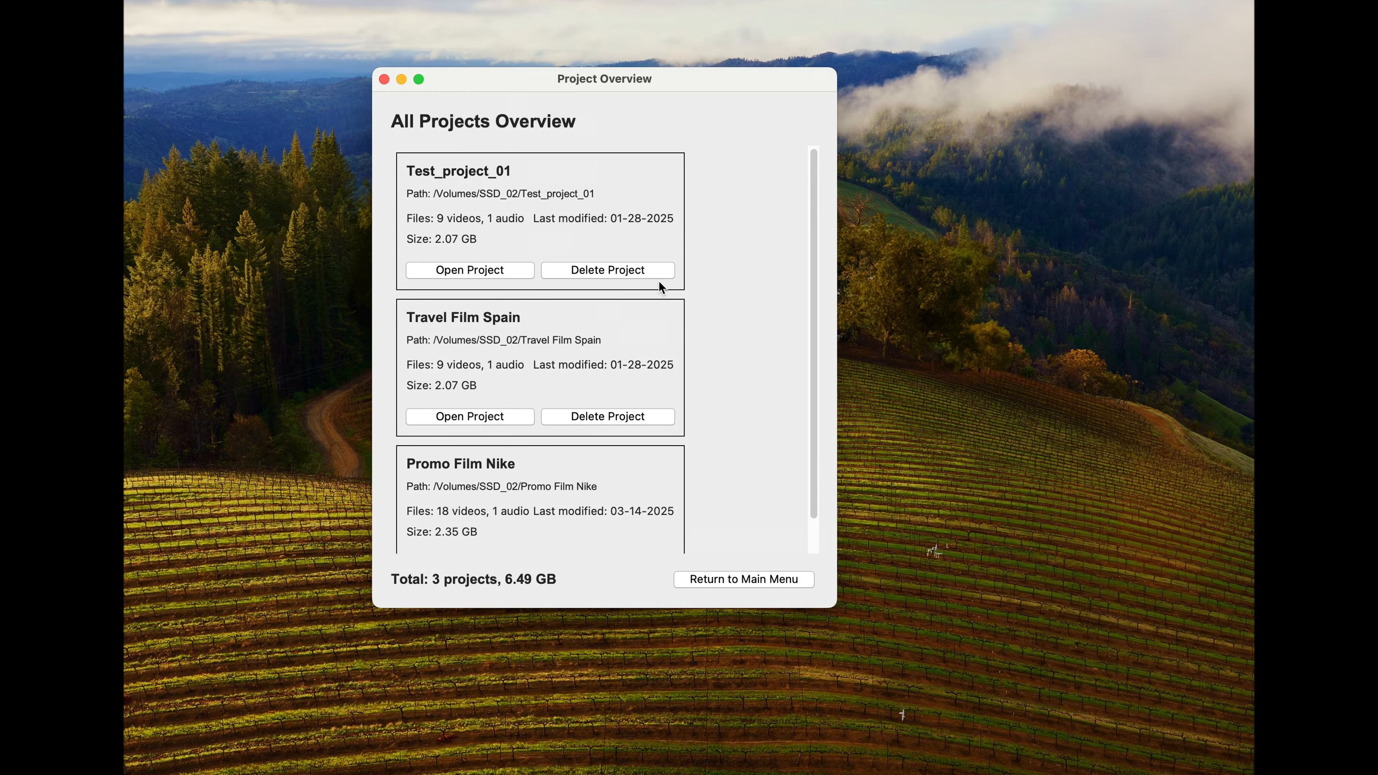
left_click(659, 275)
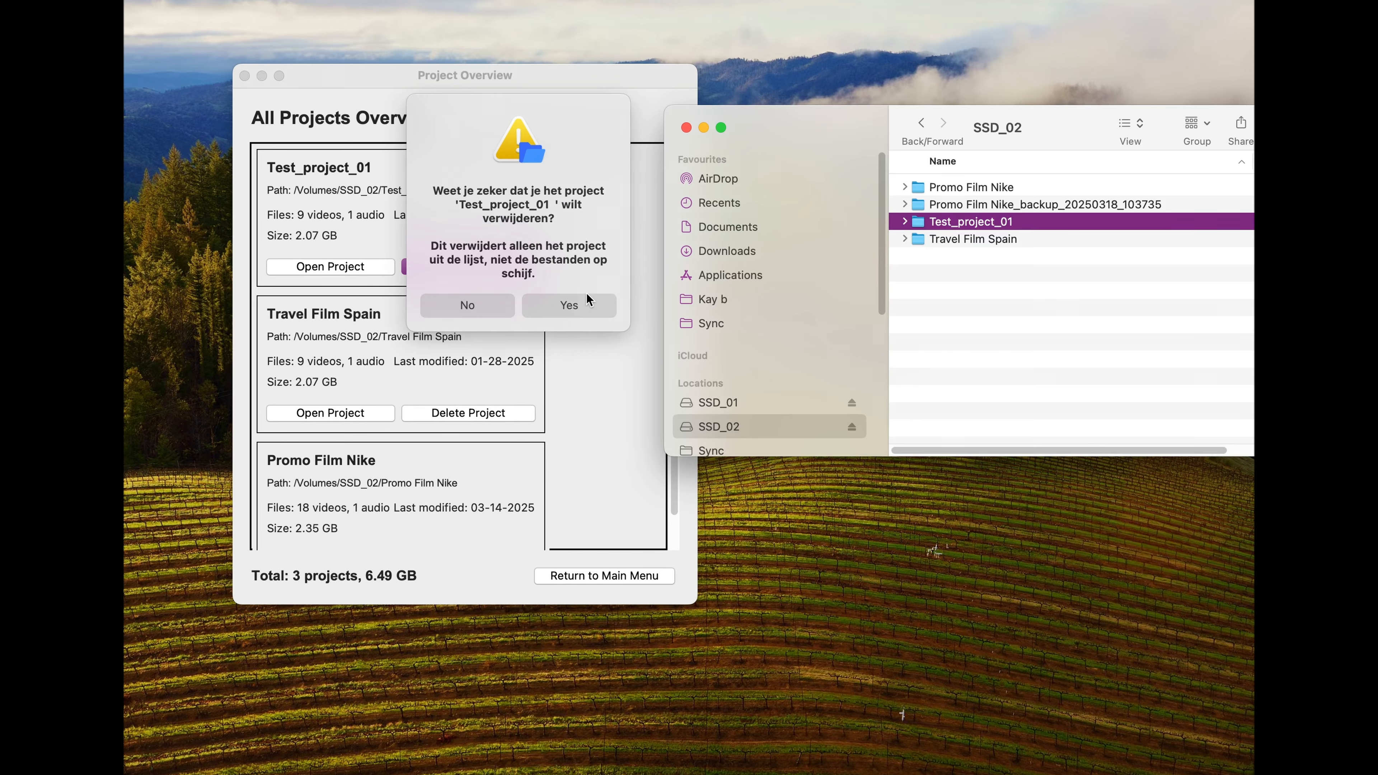
left_click(586, 303)
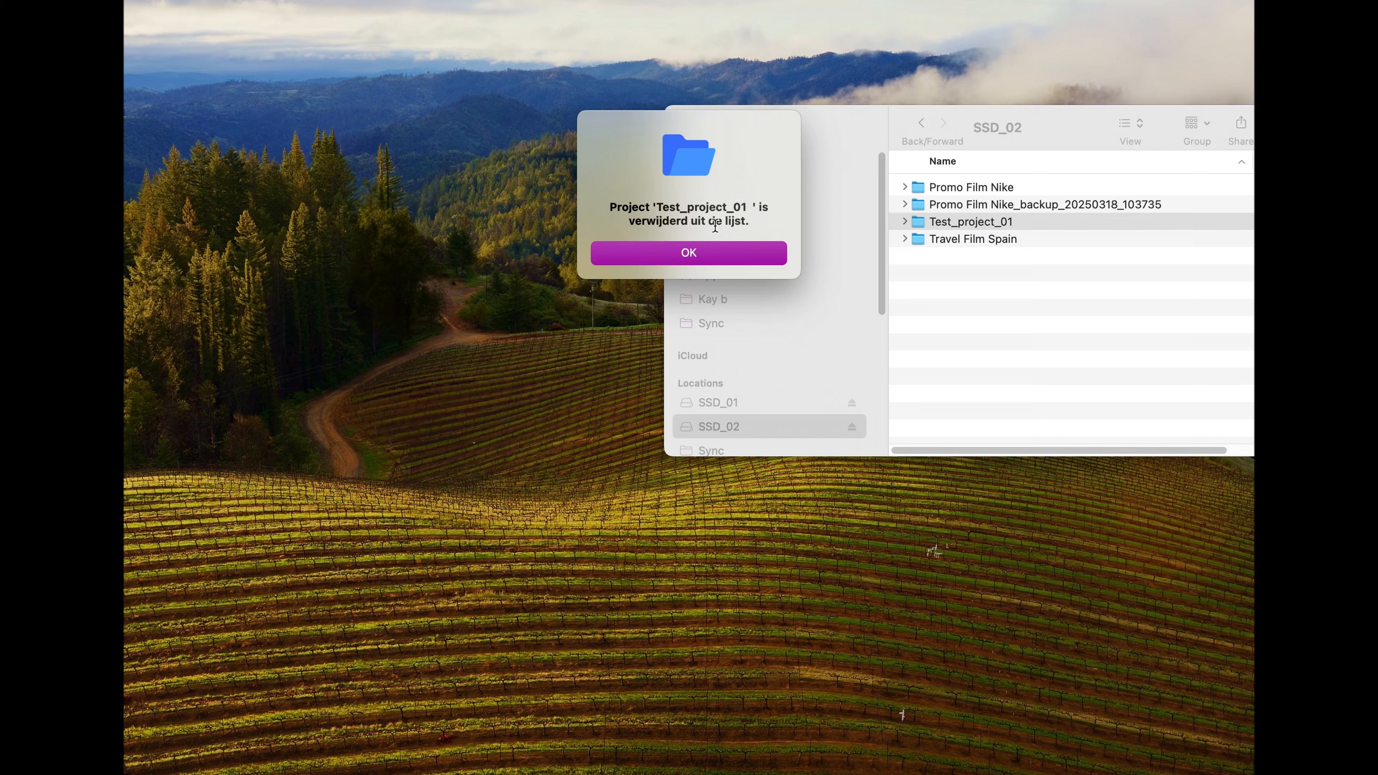
left_click(651, 252)
left_click_drag(1101, 250, 406, 87)
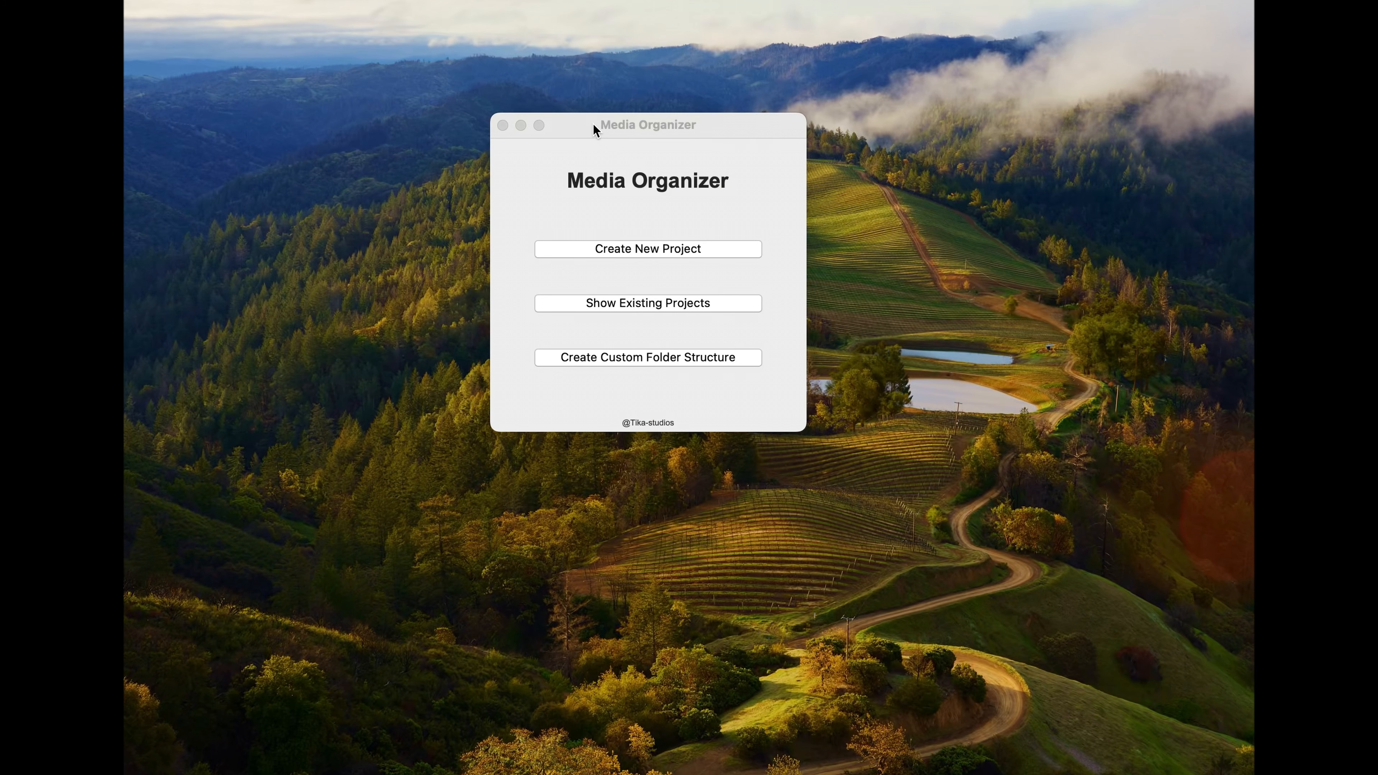
Step: Start a custom folder structure and set its footage sorting logic to Automatic from Filename
left_click_drag(593, 124, 598, 113)
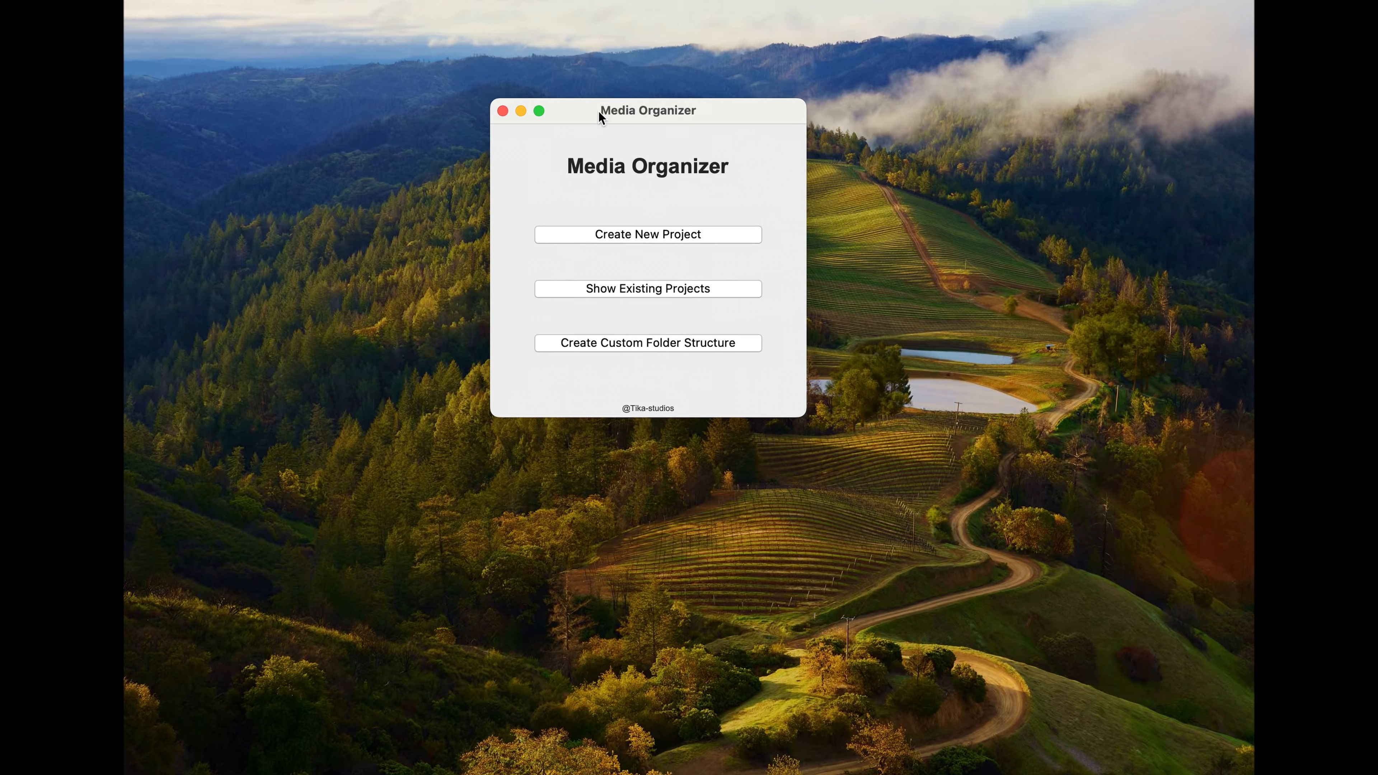
left_click(674, 343)
left_click_drag(658, 164, 662, 69)
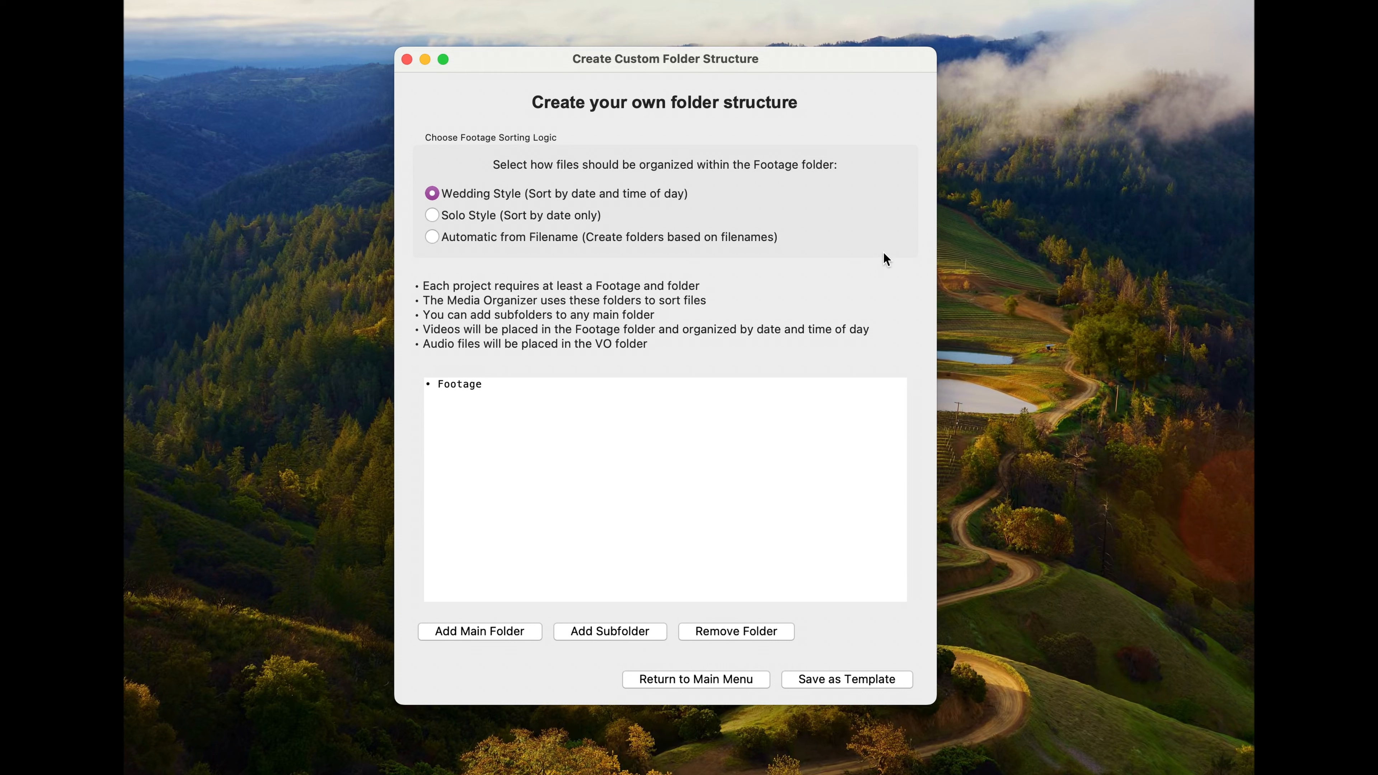
left_click(432, 216)
left_click(433, 237)
Step: Add a main folder named VO to the custom folder structure
left_click(482, 635)
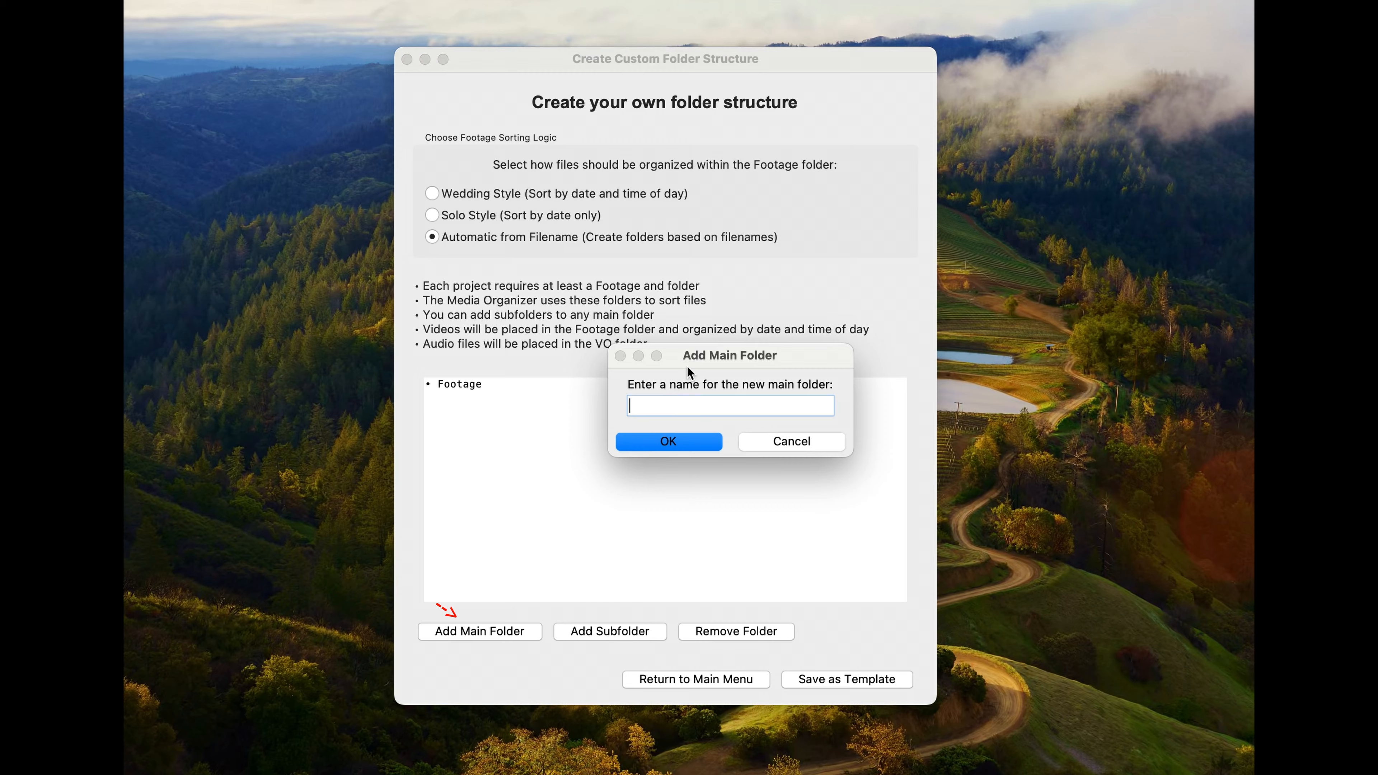
type("VO")
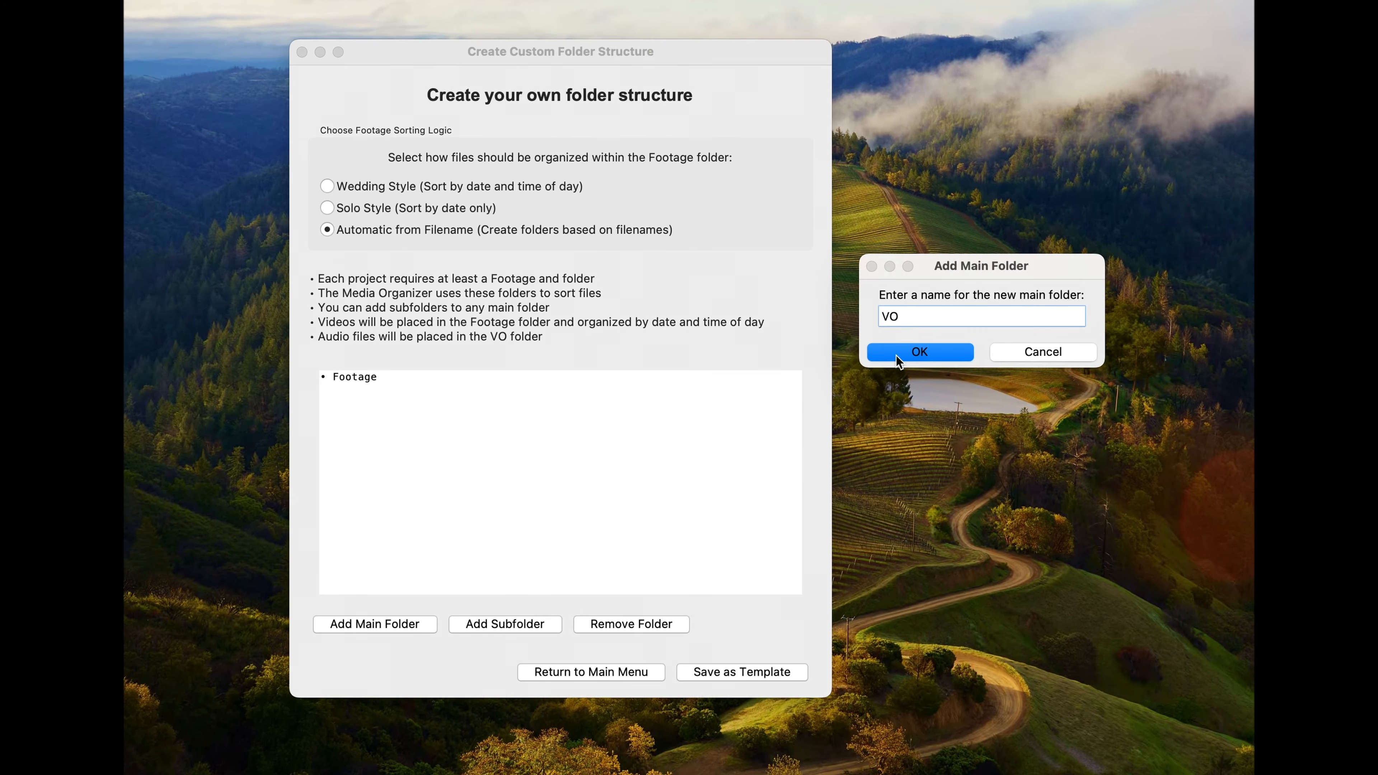
left_click(903, 351)
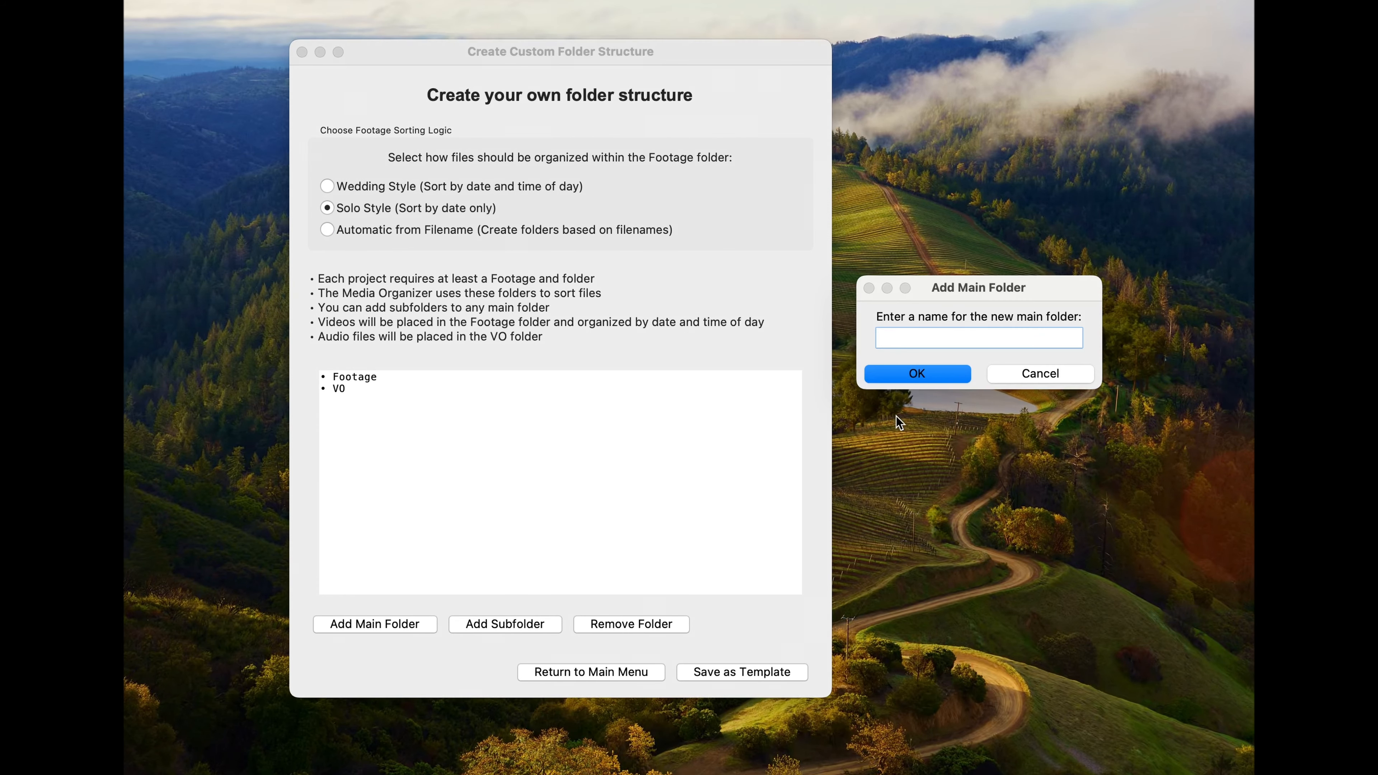
Step: Add two more main folders named Final Export and Music to the custom folder structure
type("Final Export")
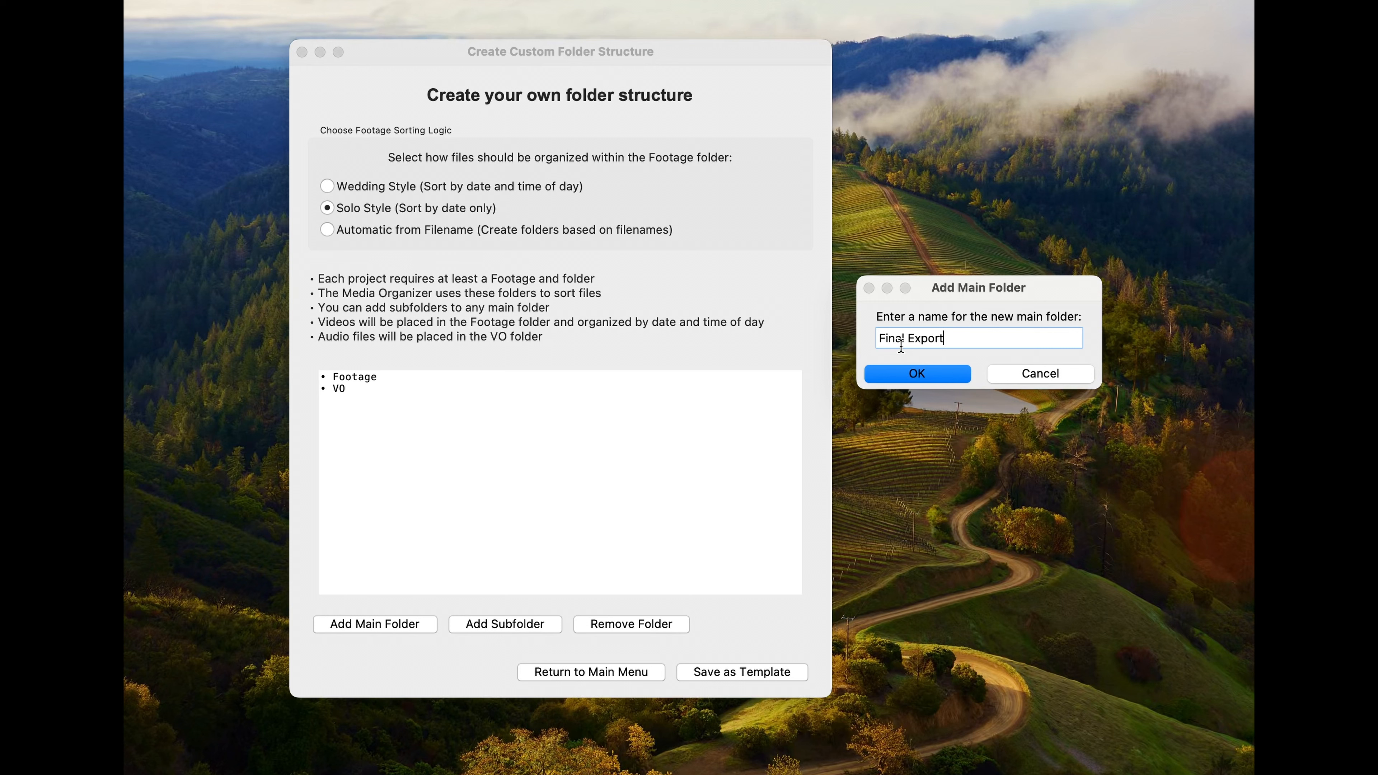
key("Return")
left_click(376, 629)
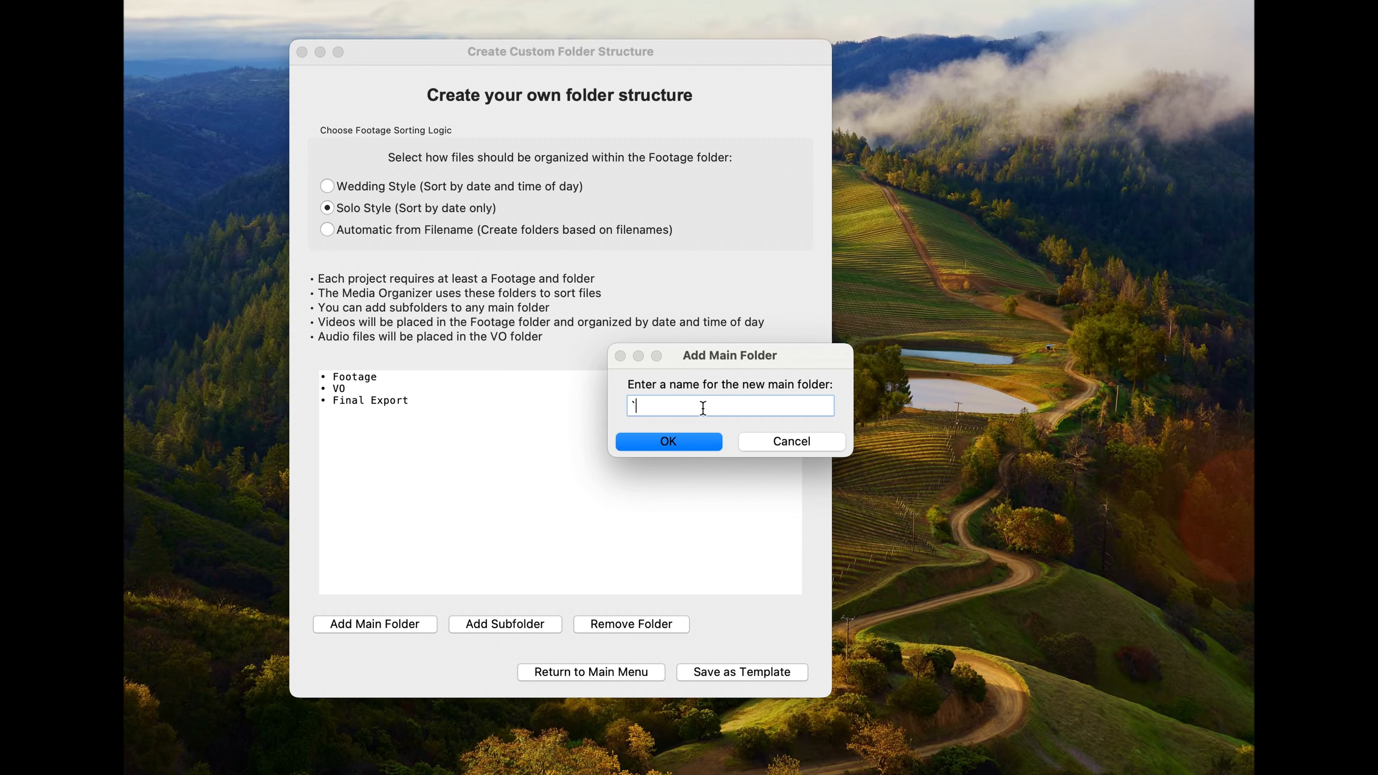
type("Music")
key("Return")
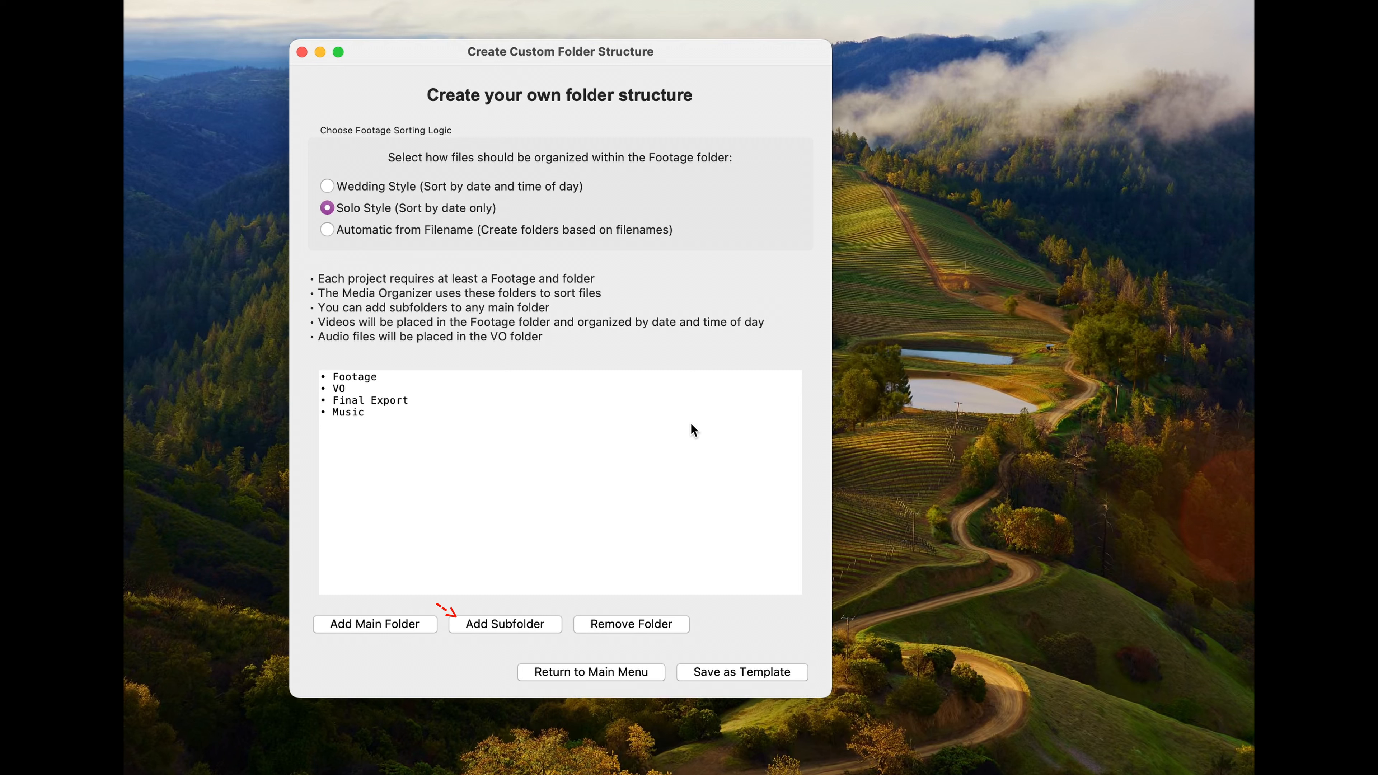
Step: Add a subfolder named 01 to the Final Export main folder
left_click(504, 625)
left_click_drag(620, 577, 656, 206)
left_click(835, 268)
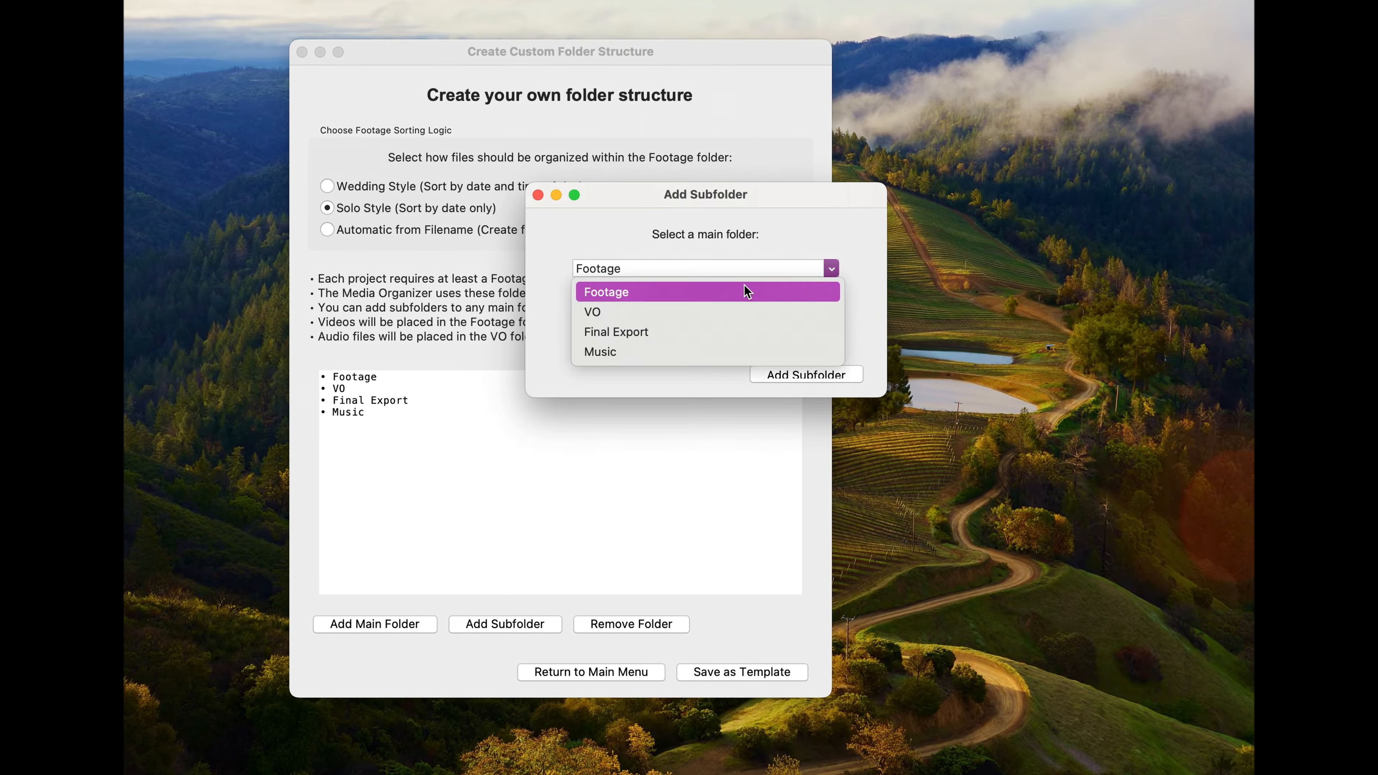
left_click(681, 327)
left_click(657, 338)
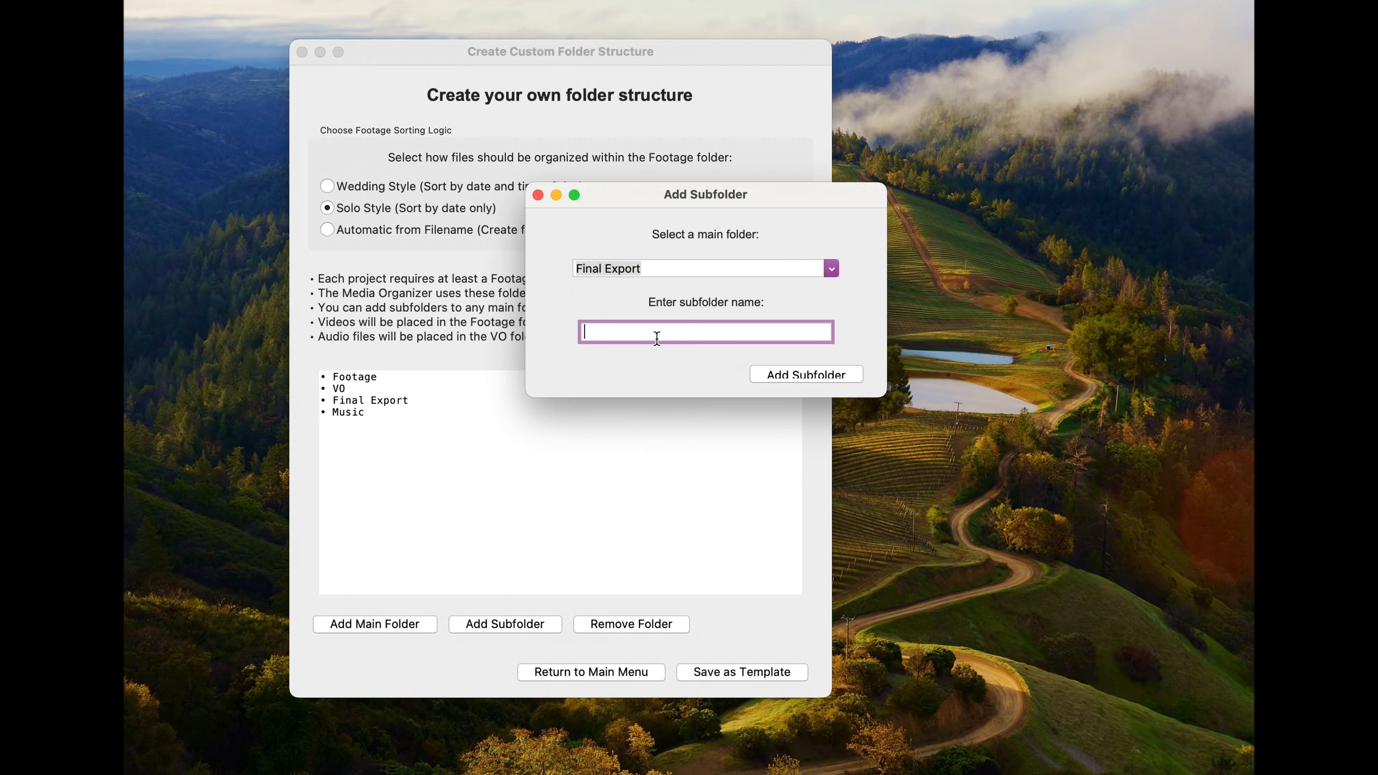
type("01")
left_click(825, 374)
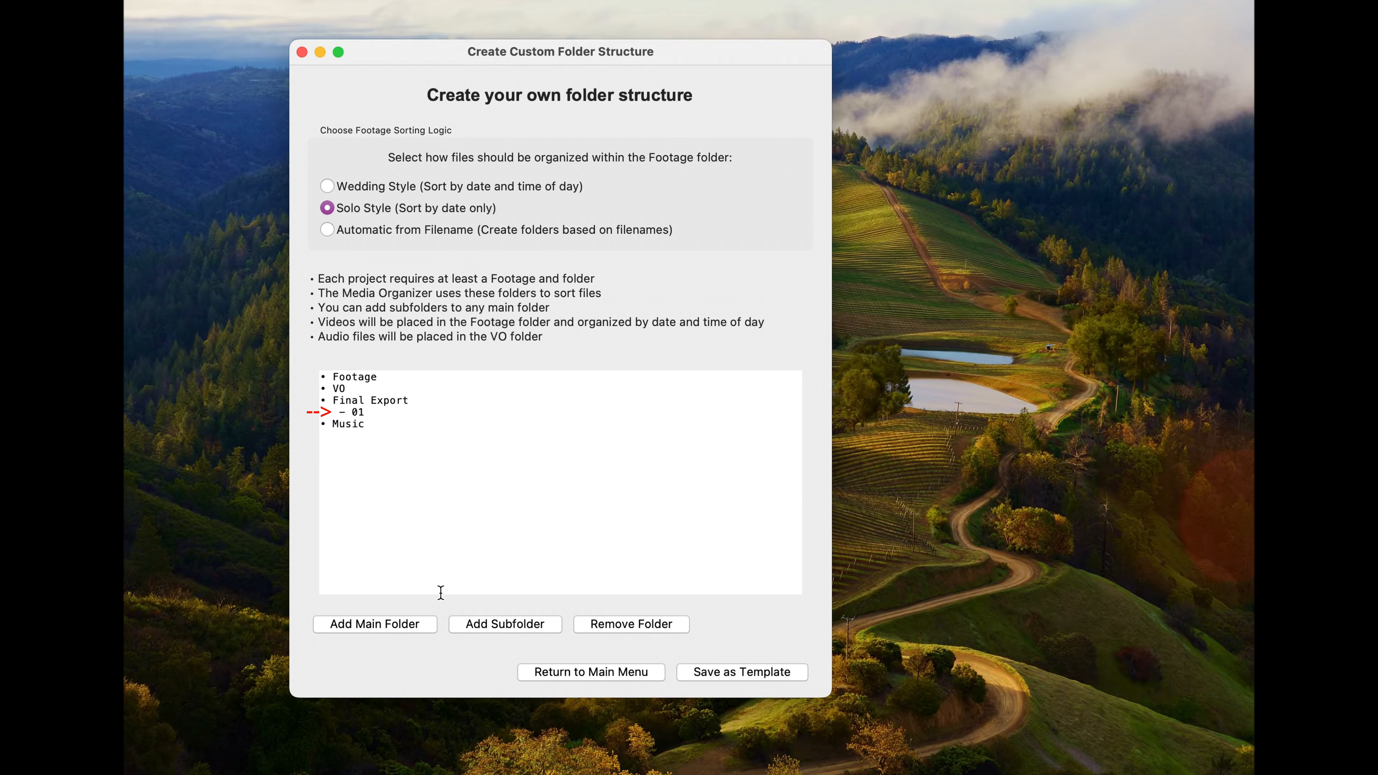
Step: Add a subfolder named 01 to the Music main folder
left_click(497, 623)
left_click_drag(674, 7, 724, 302)
left_click(647, 327)
left_click(612, 403)
type("01")
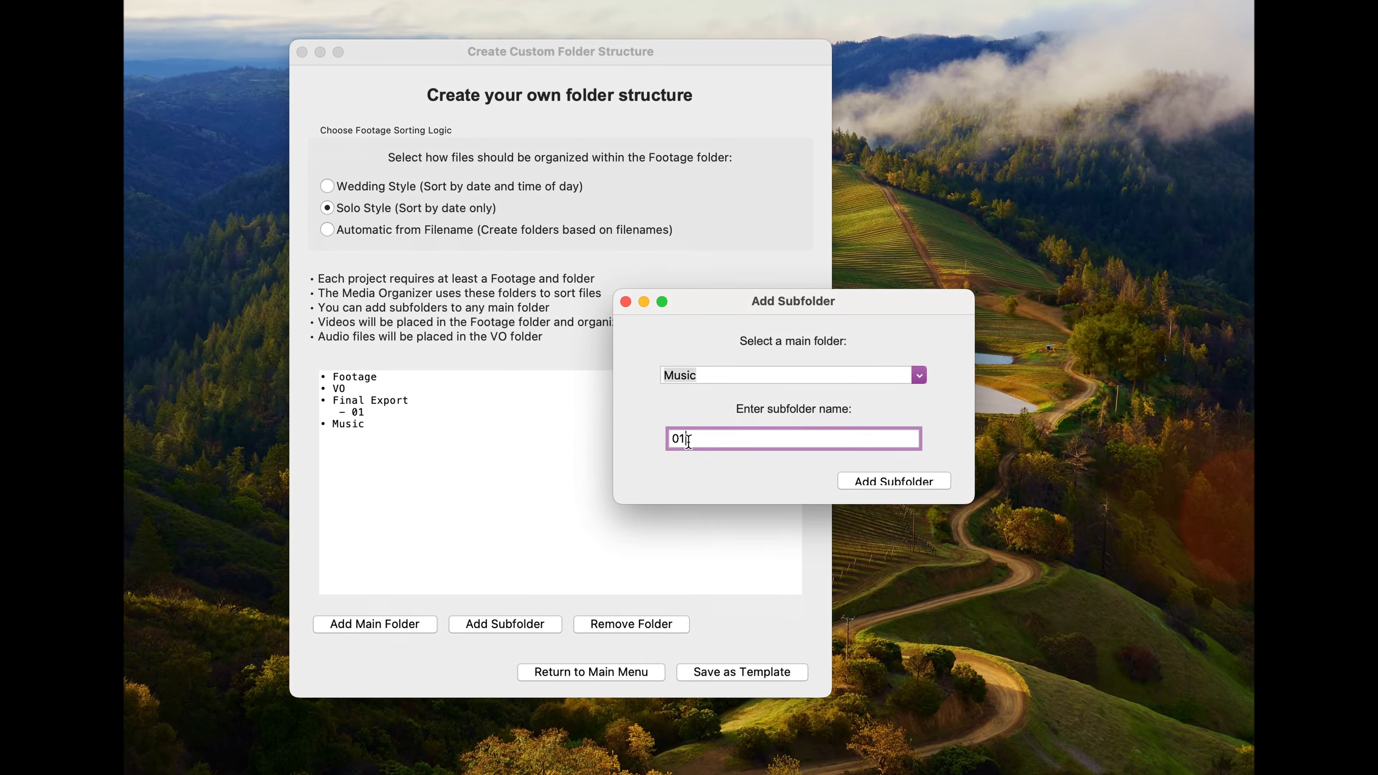
left_click(926, 482)
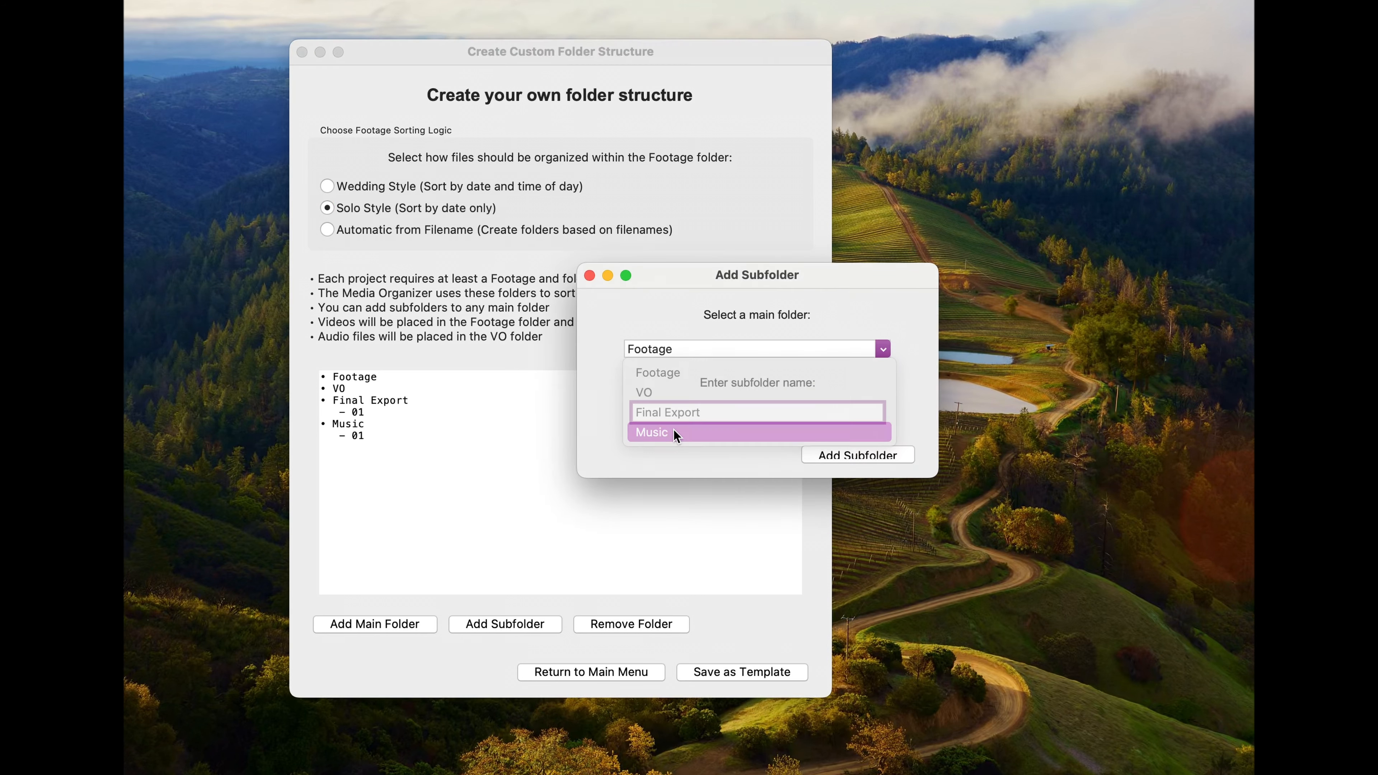
Step: Add a second subfolder named 02 to the Music main folder
left_click(674, 432)
left_click(671, 415)
type("02")
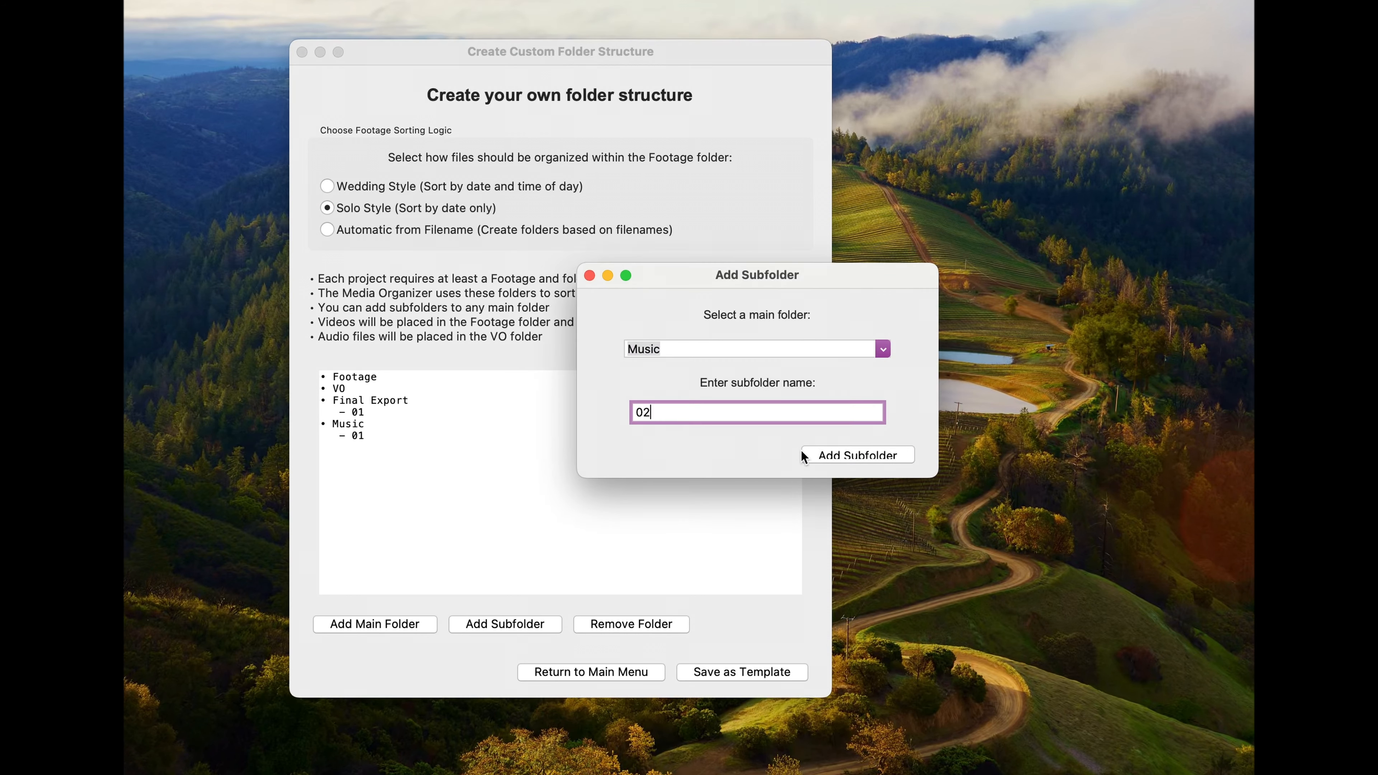
left_click(839, 454)
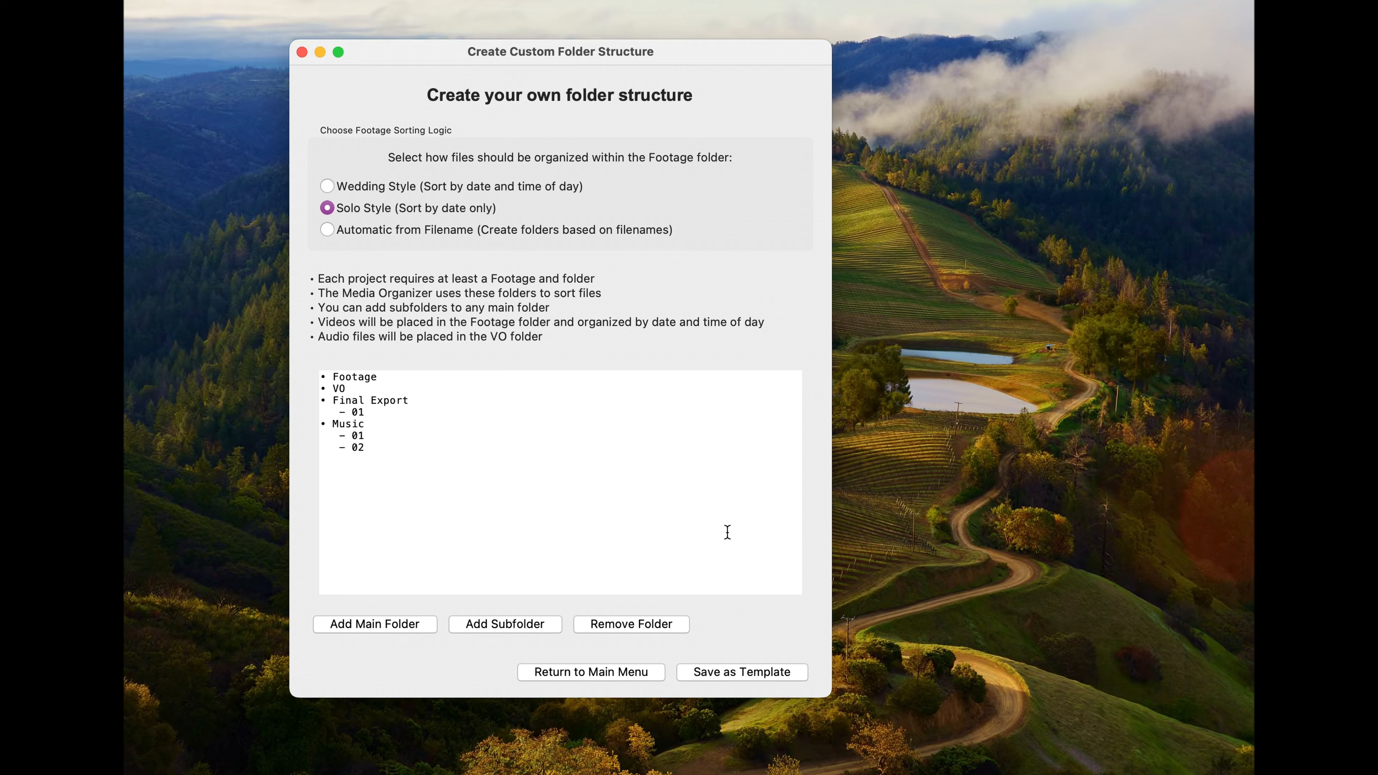
Step: Remove the Final Export/01 subfolder and the Final Export main folder from the custom structure
left_click(583, 625)
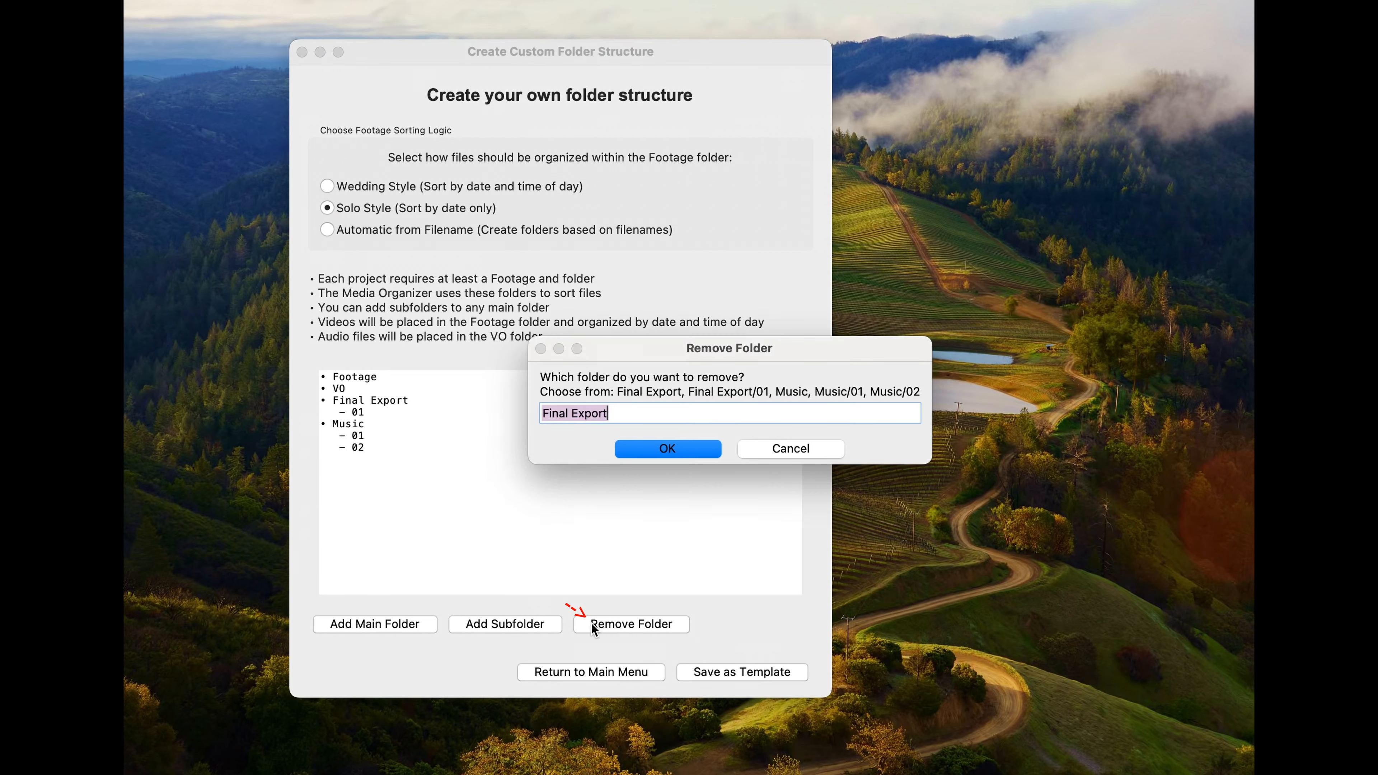
left_click(666, 409)
type("/01")
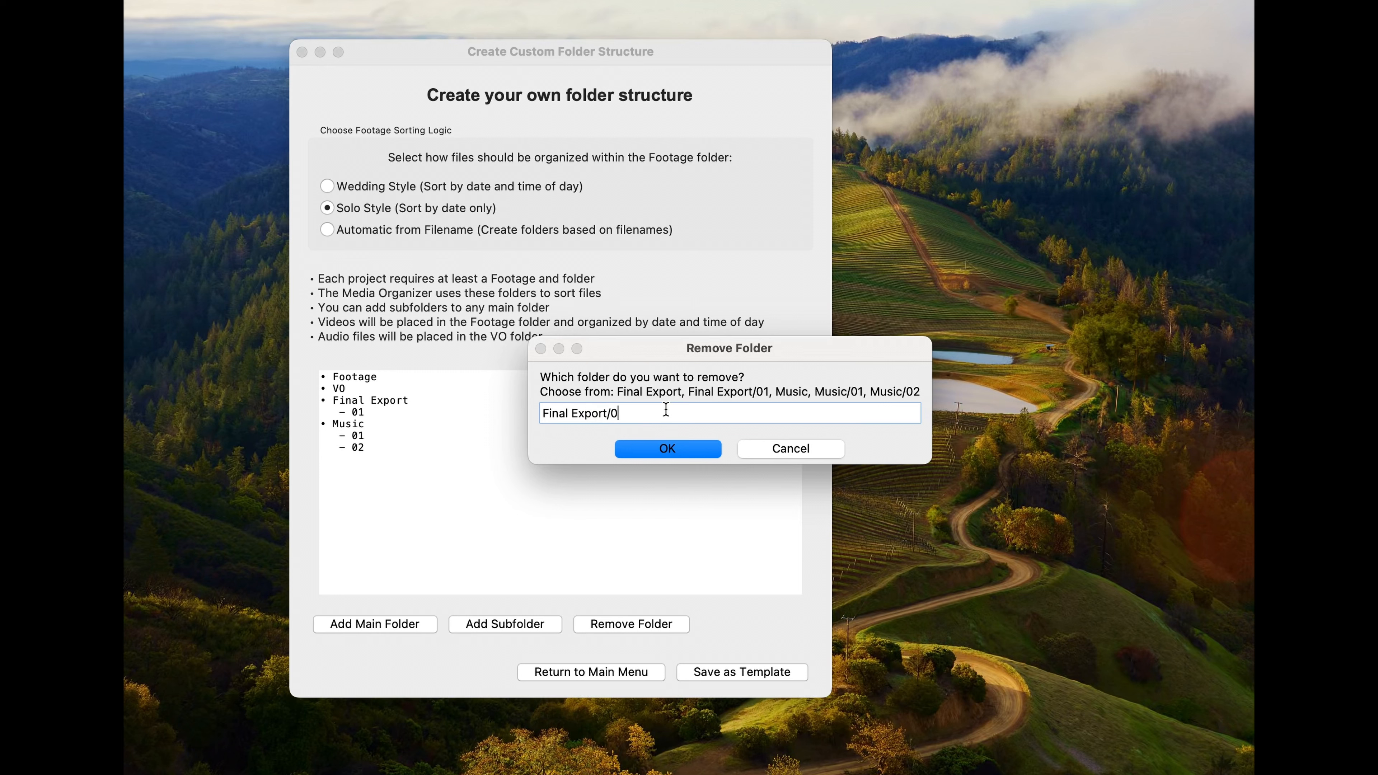
left_click(667, 449)
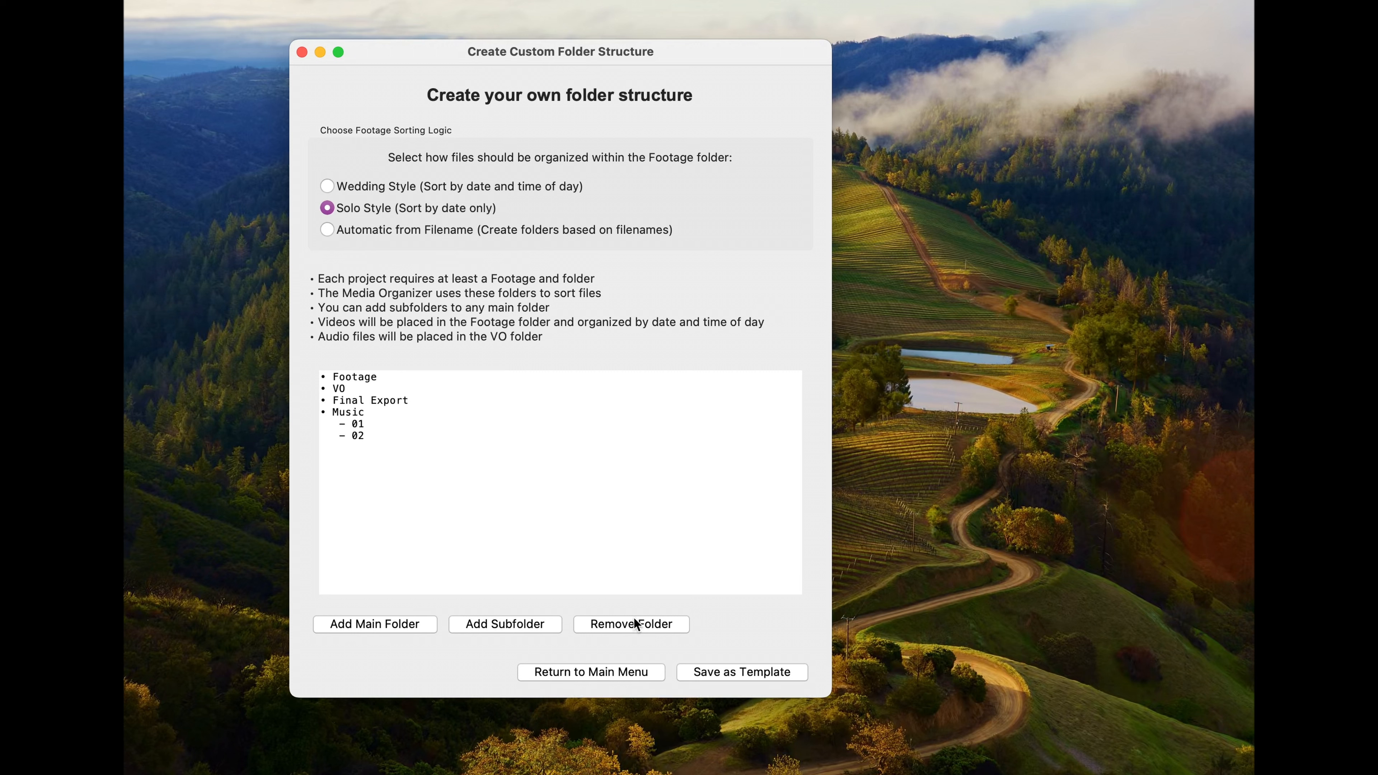
left_click(640, 626)
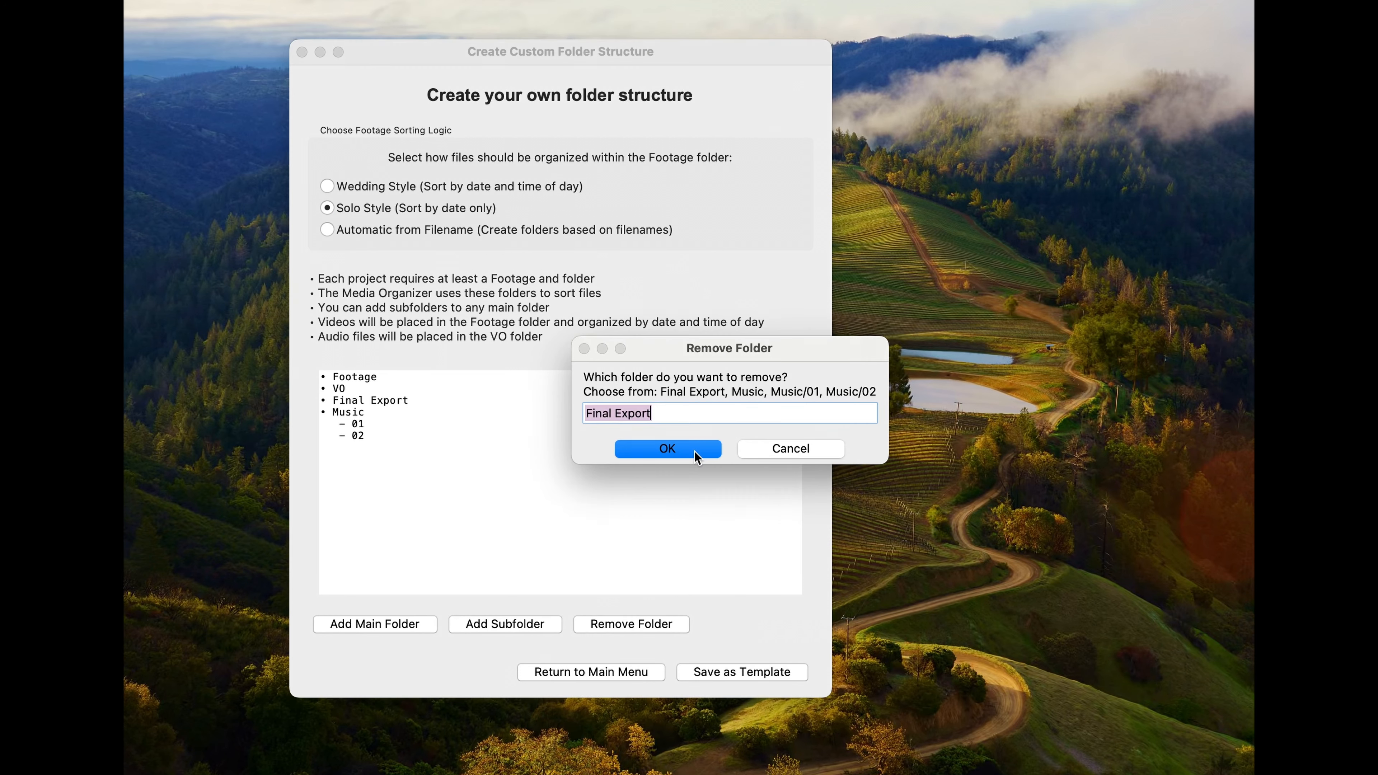
left_click(678, 454)
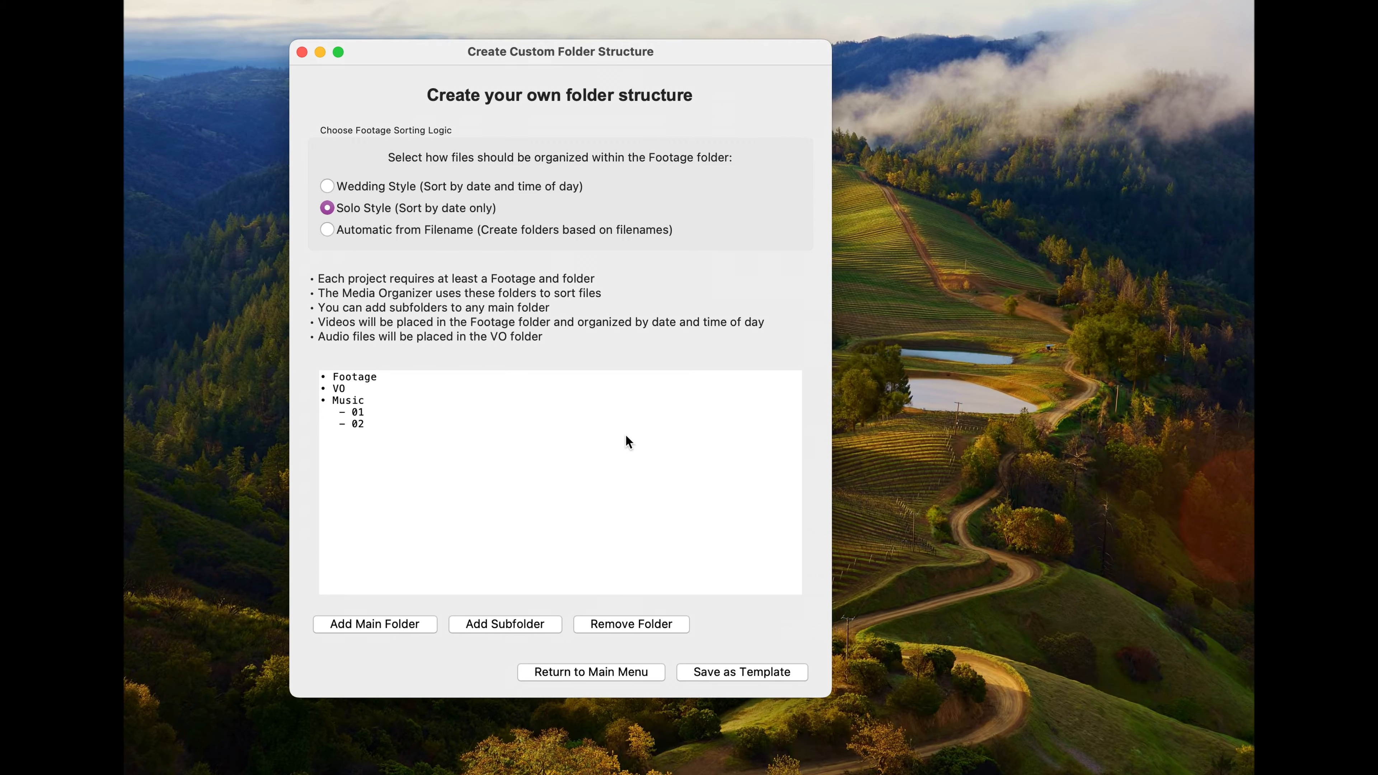
Step: Save the custom folder structure as a template named Youtube and return to the main menu
left_click(773, 671)
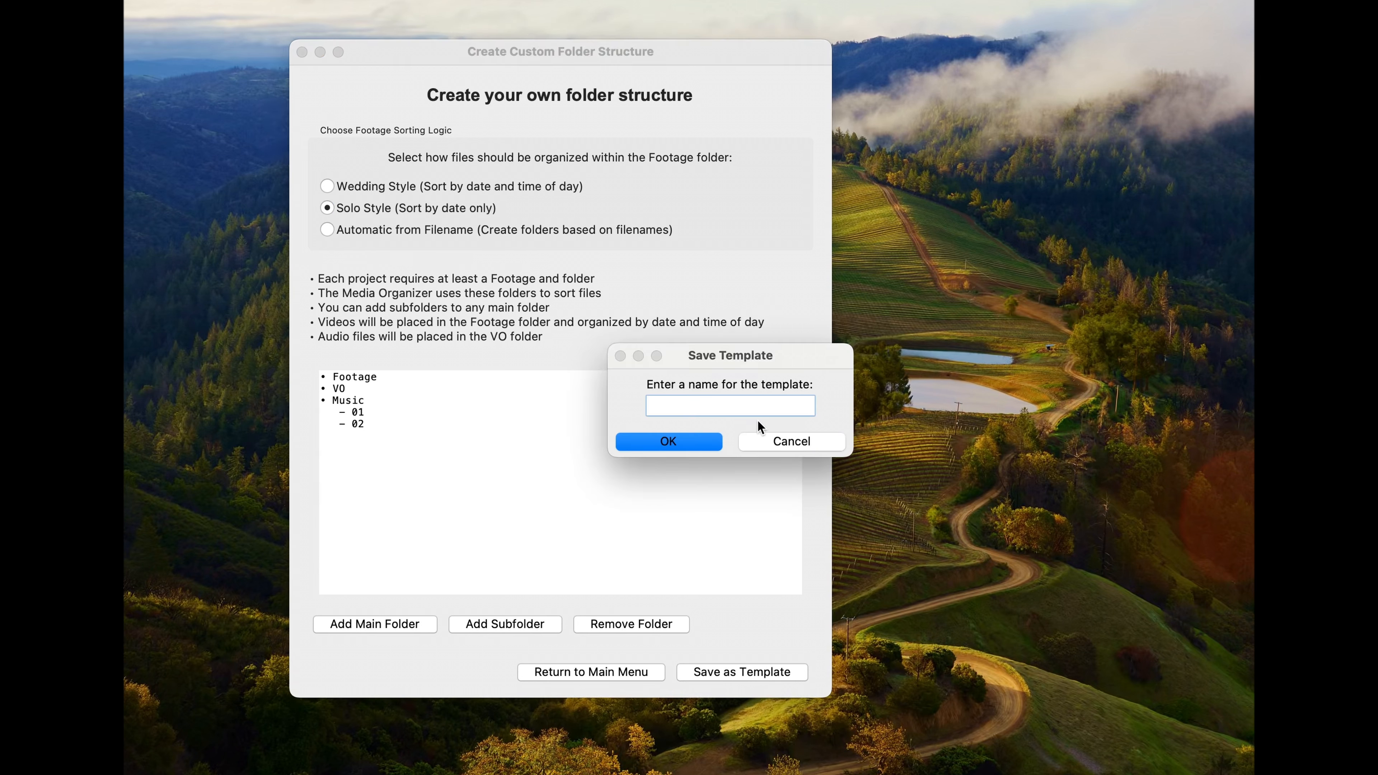
type("Youtube")
key("Return")
left_click_drag(704, 146, 659, 336)
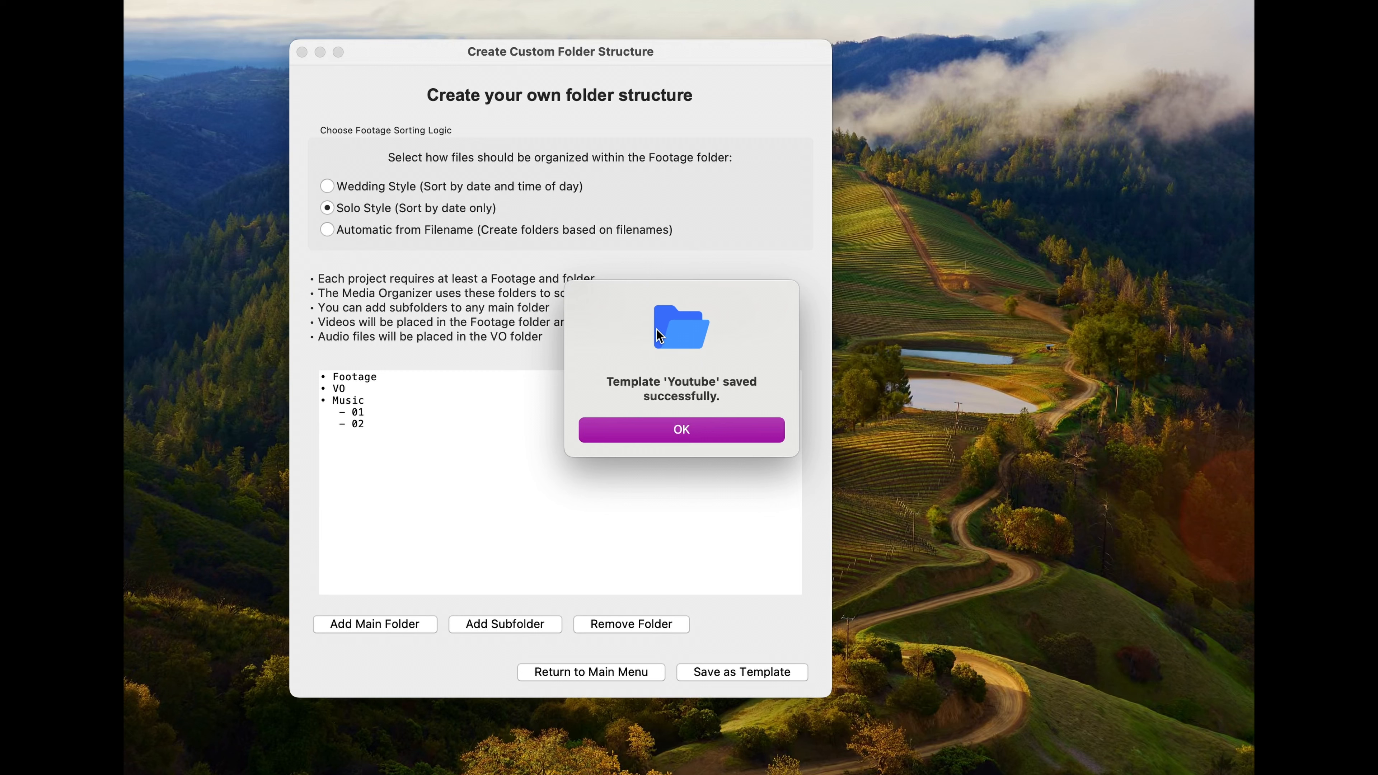
left_click(696, 434)
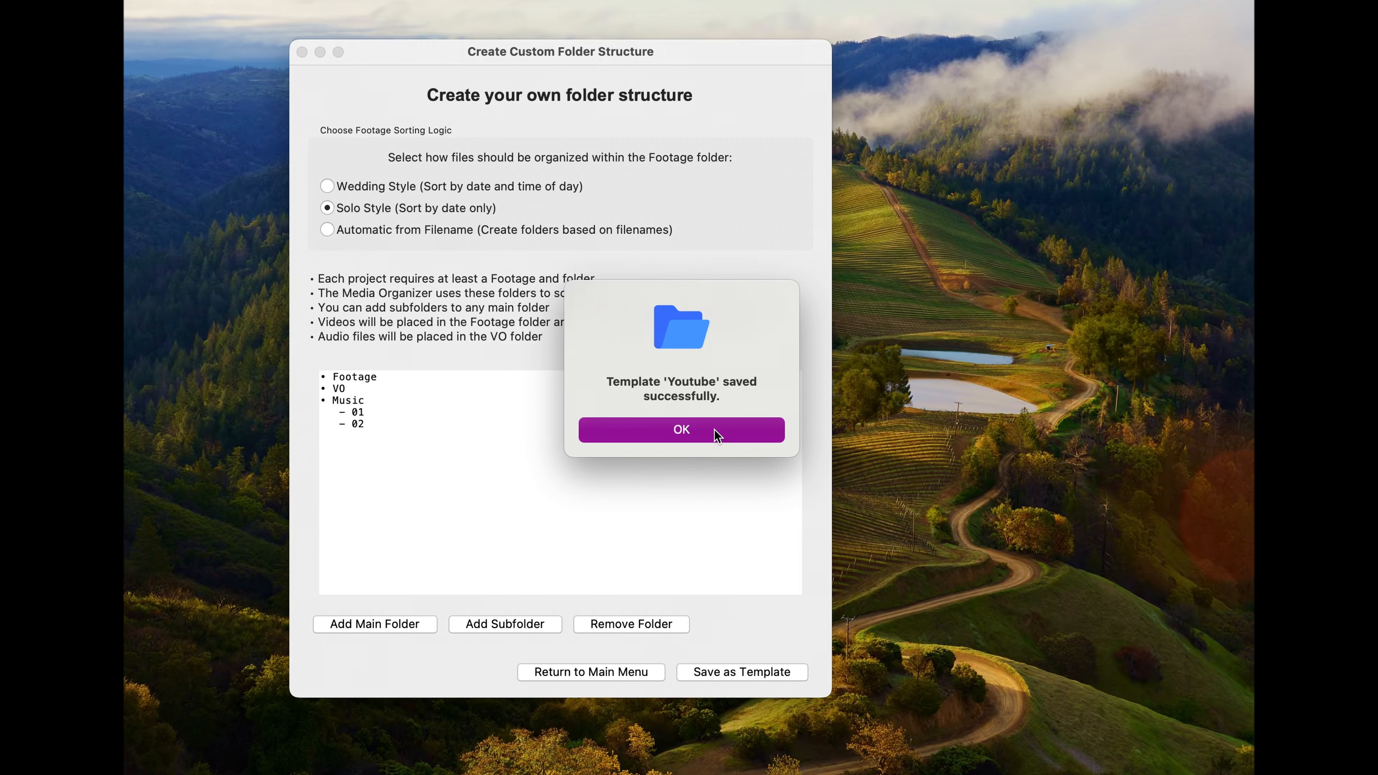
left_click(615, 672)
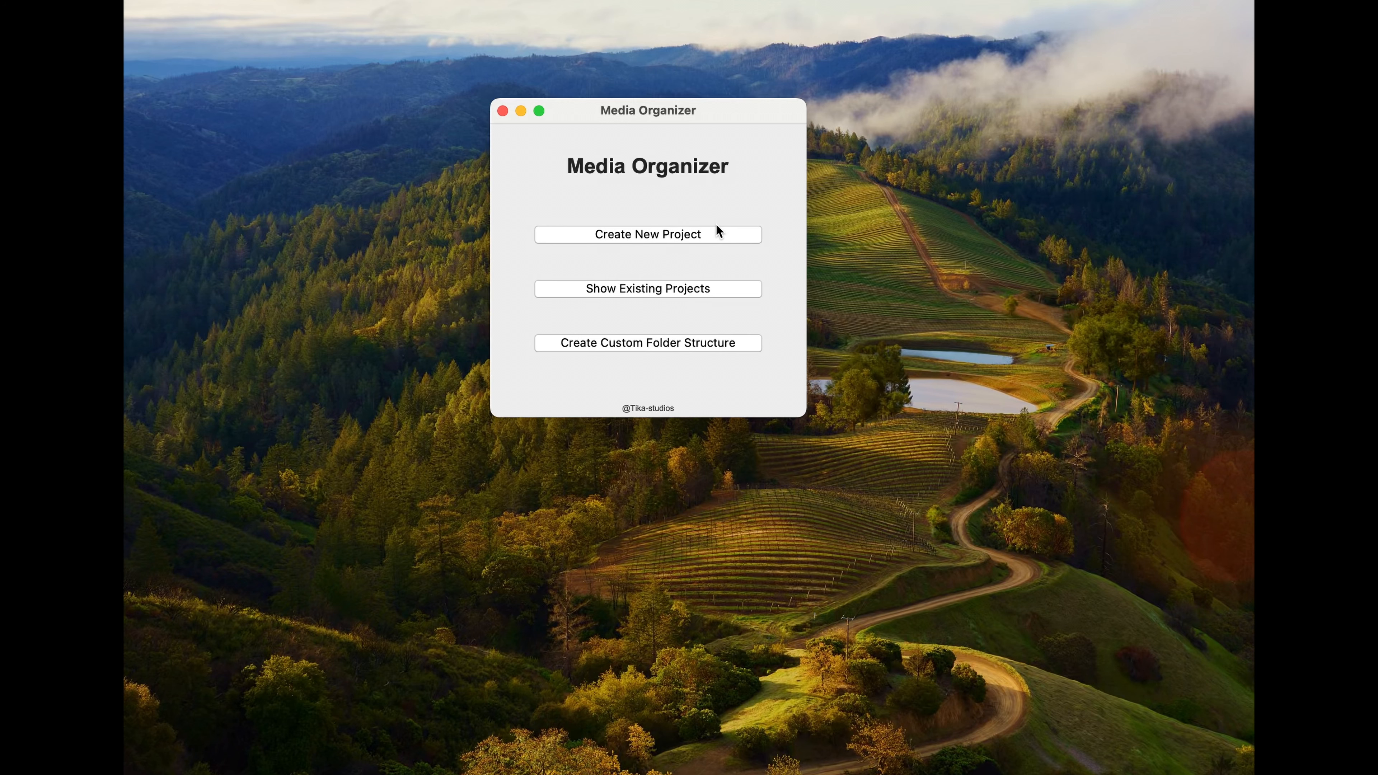
Step: Start a new project and name it Test Template
left_click(696, 232)
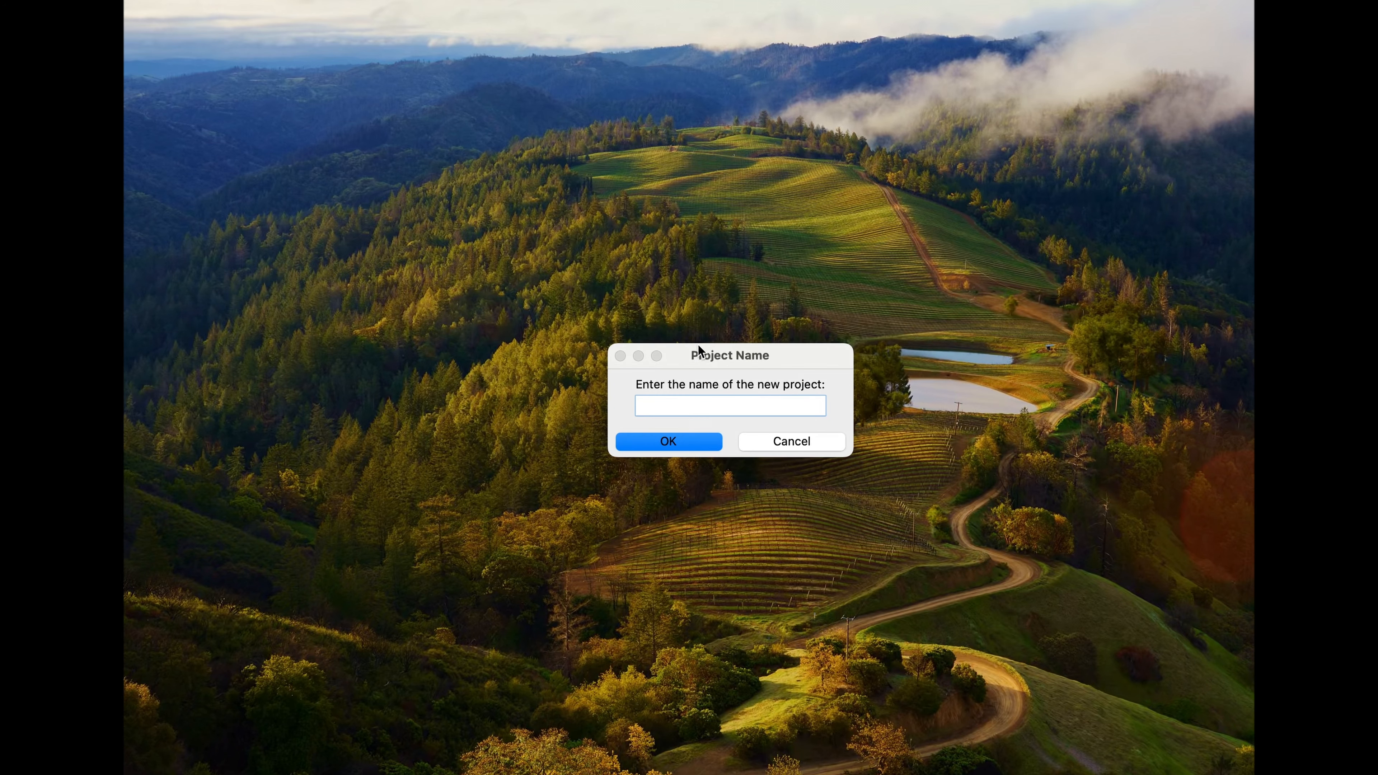
left_click_drag(697, 354, 634, 237)
type("Test Template")
key("Return")
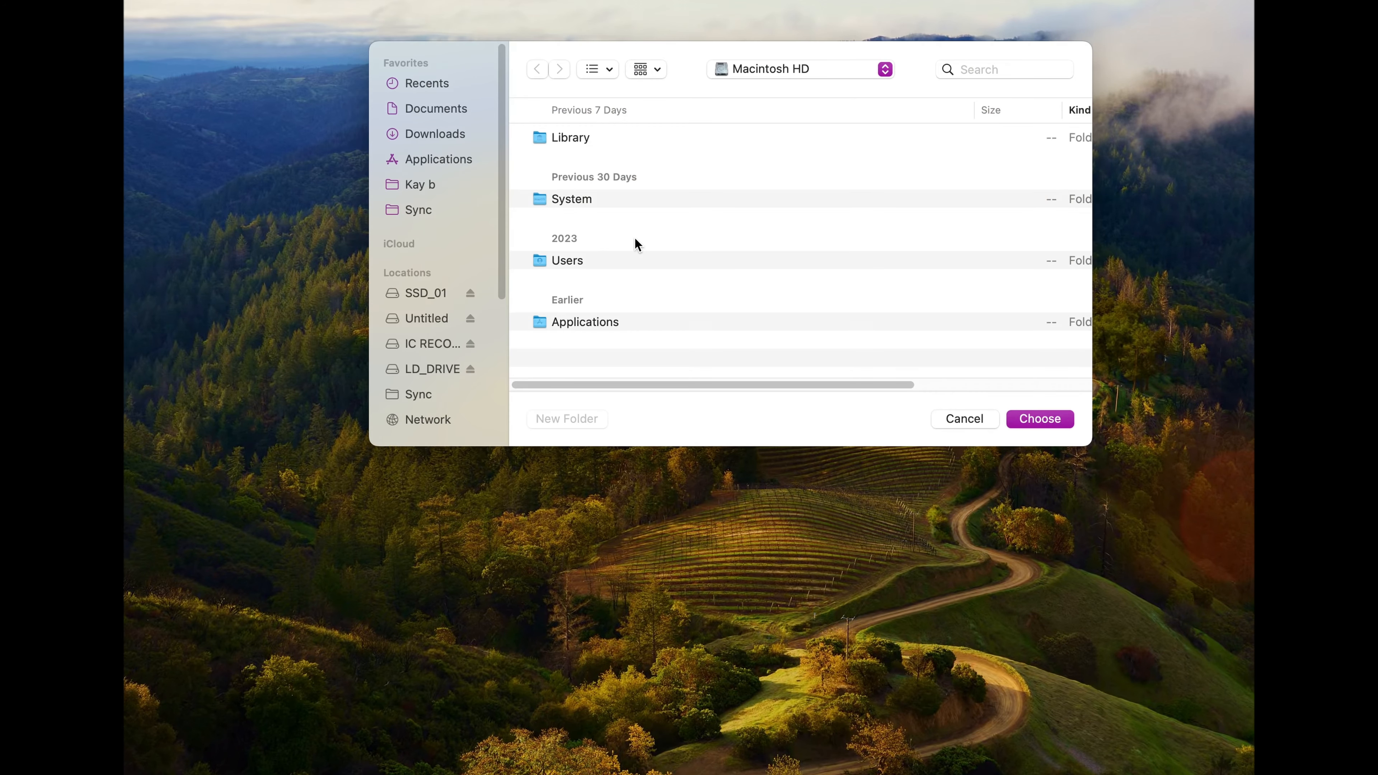
Step: Choose the Footage_01 folder on SSD_01 as the media source and the SSD_01 drive as the project location
left_click(426, 293)
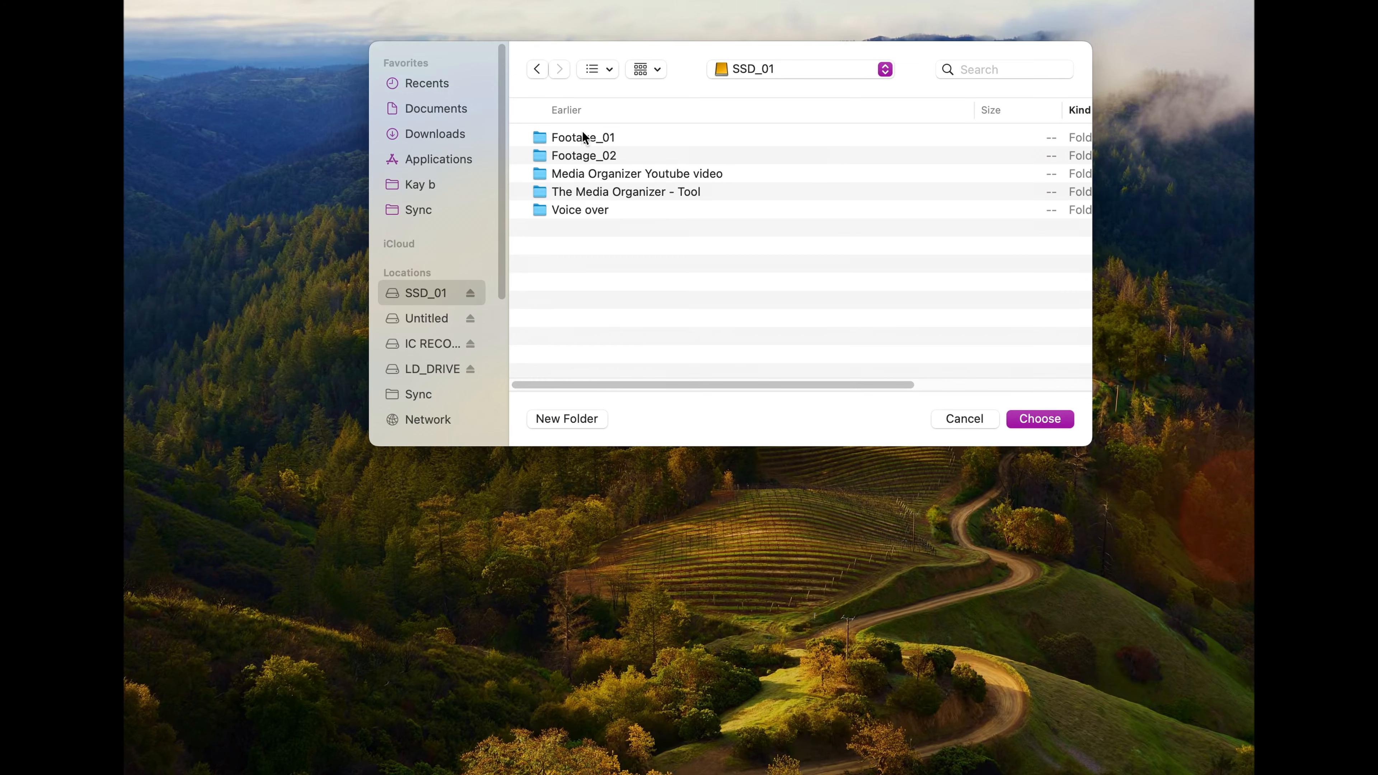
left_click(578, 142)
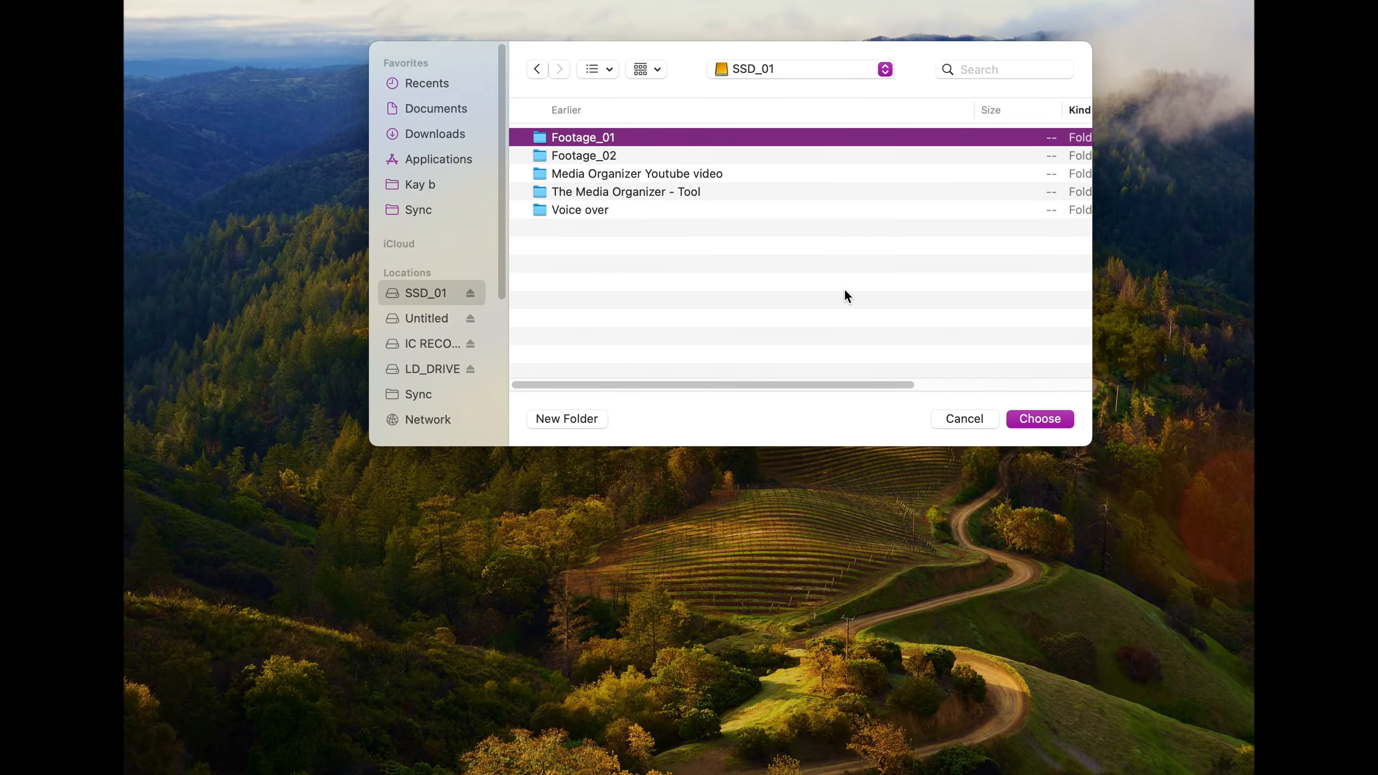
left_click(1034, 419)
left_click(437, 296)
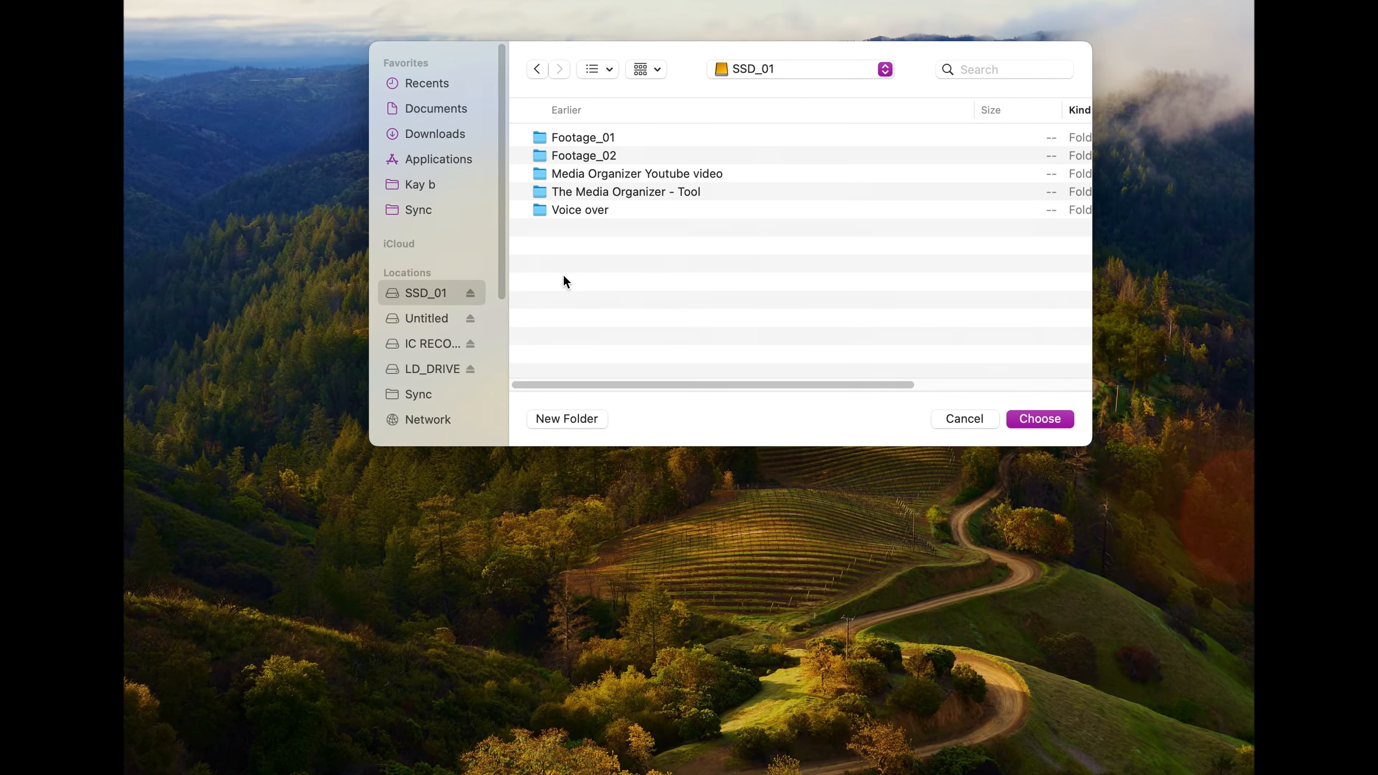
left_click(1056, 421)
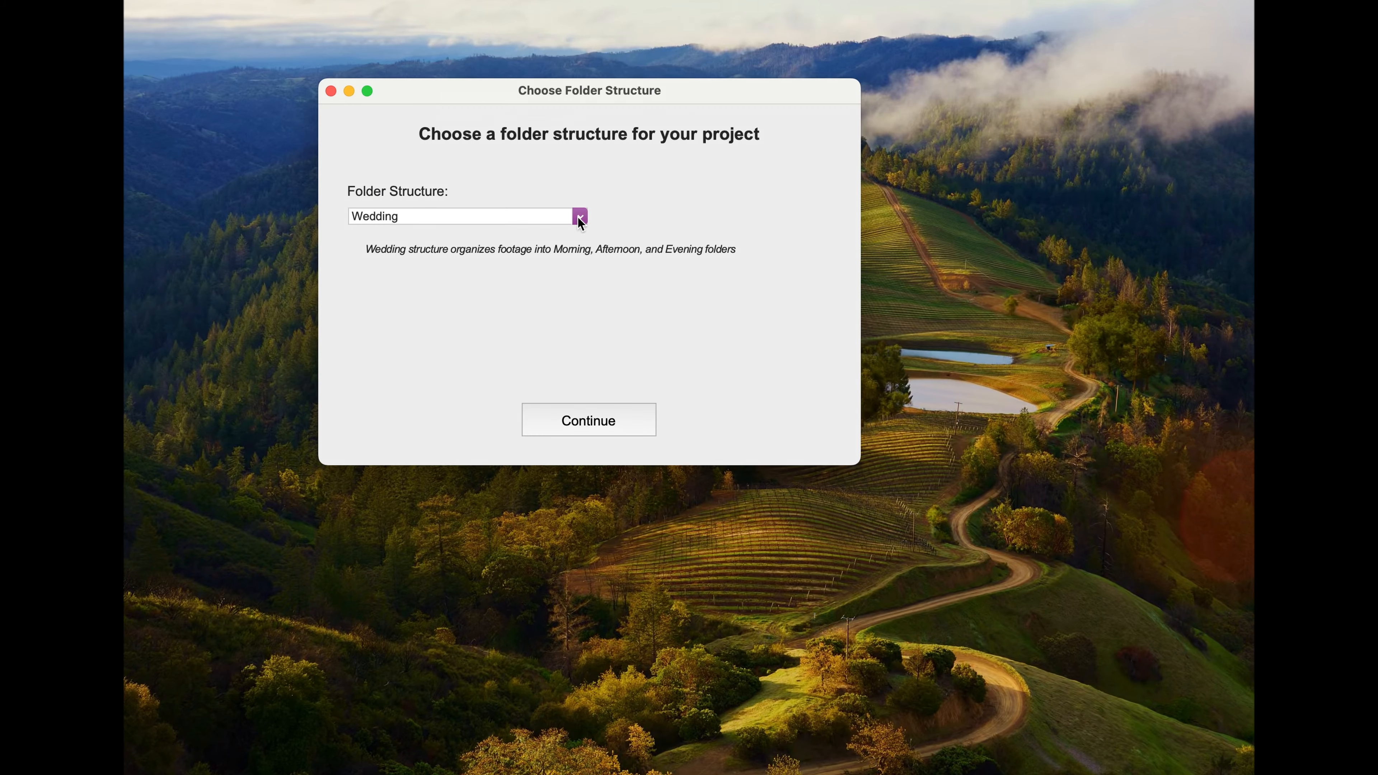
Step: Apply the saved Youtube template as the project's folder structure and create the project
left_click(578, 218)
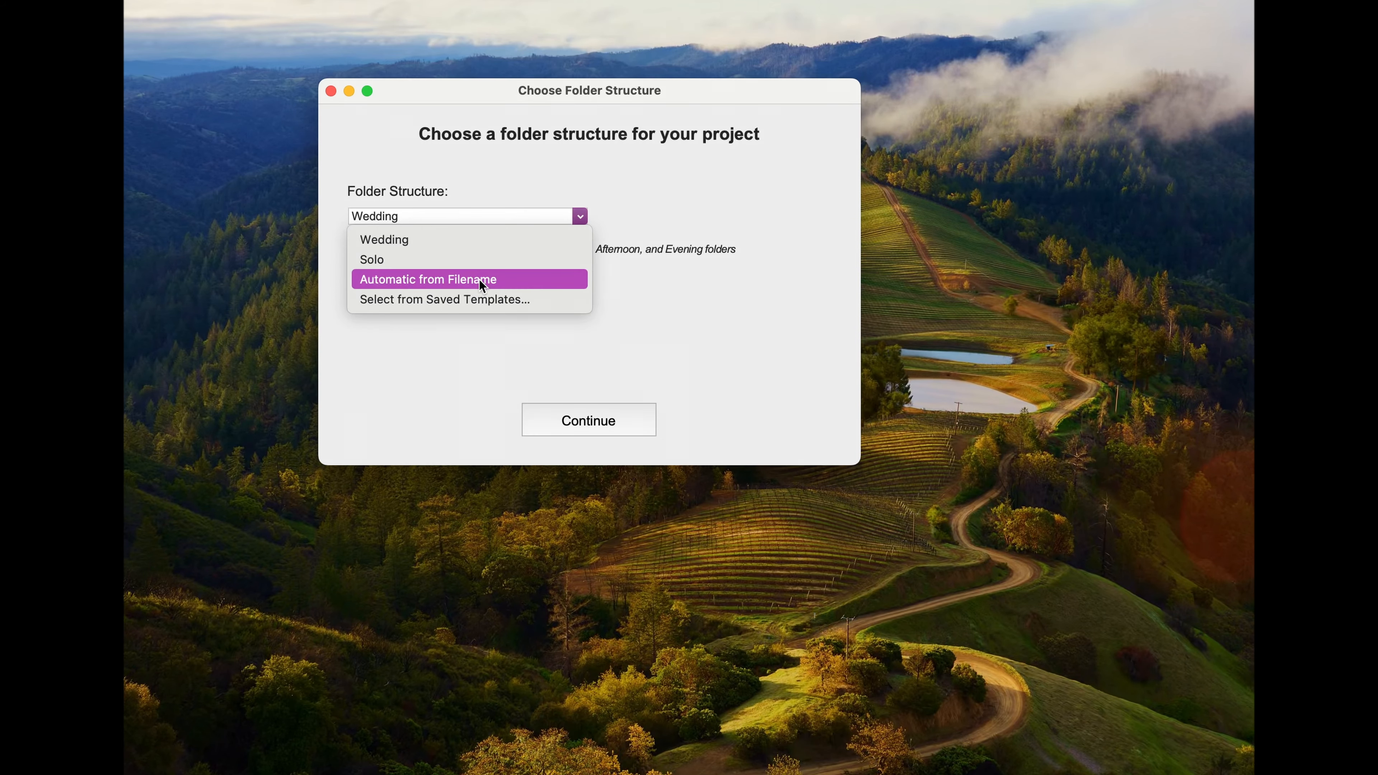
left_click(464, 301)
left_click(568, 278)
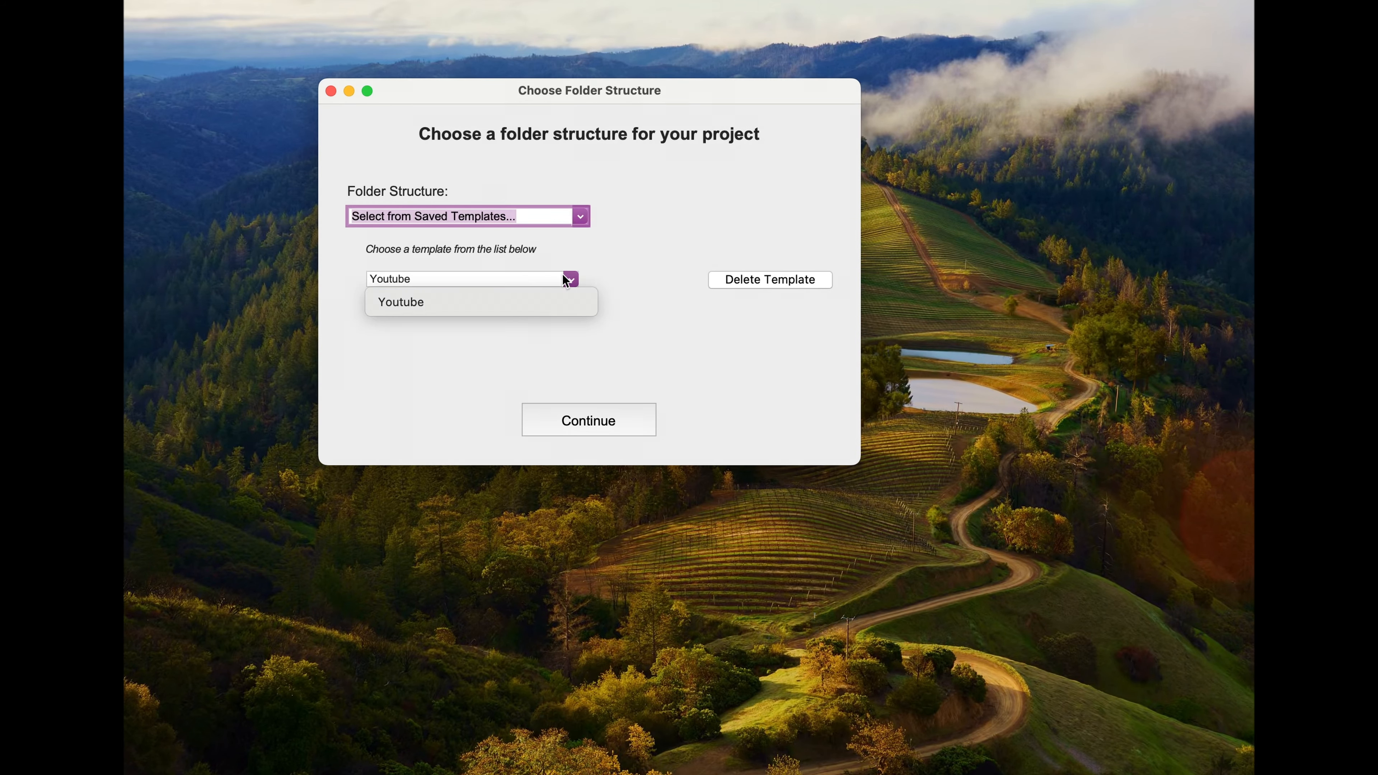
left_click(500, 301)
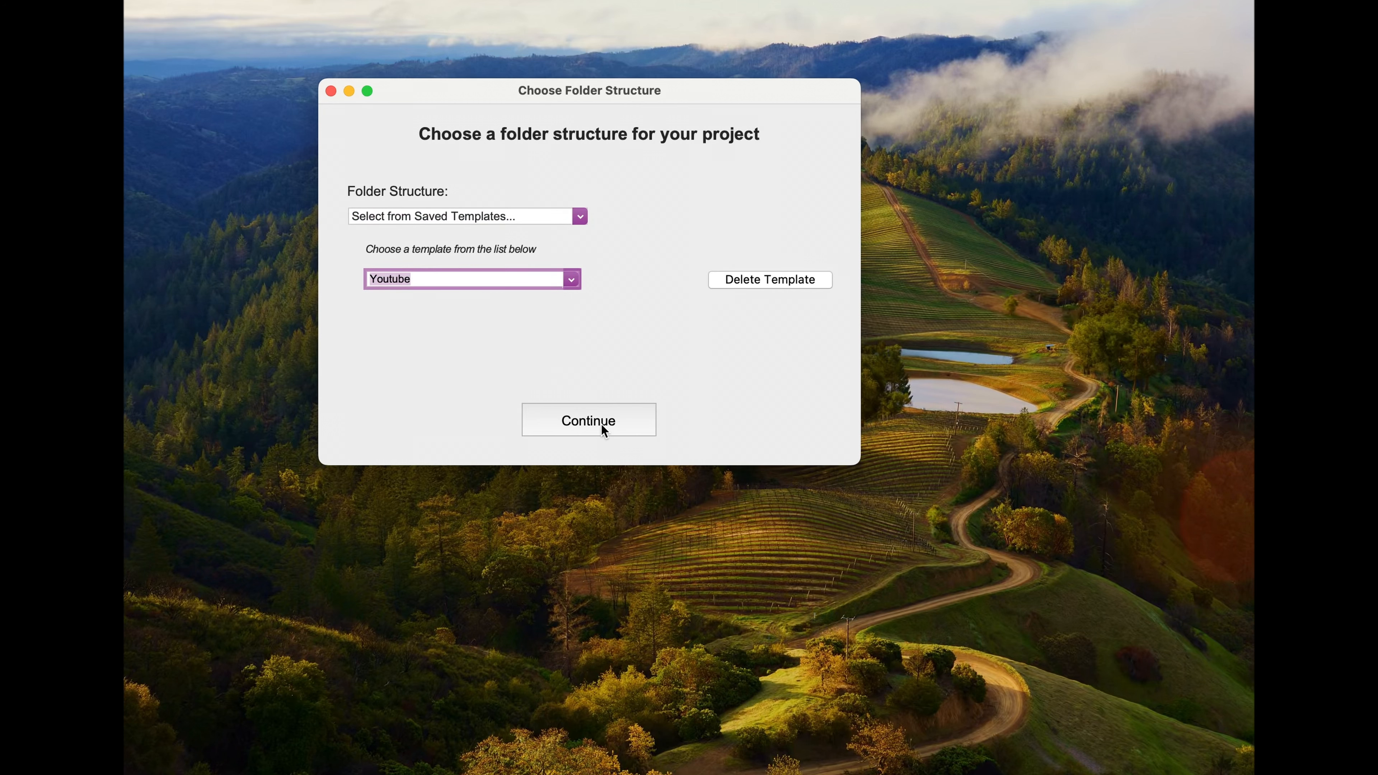
left_click(601, 424)
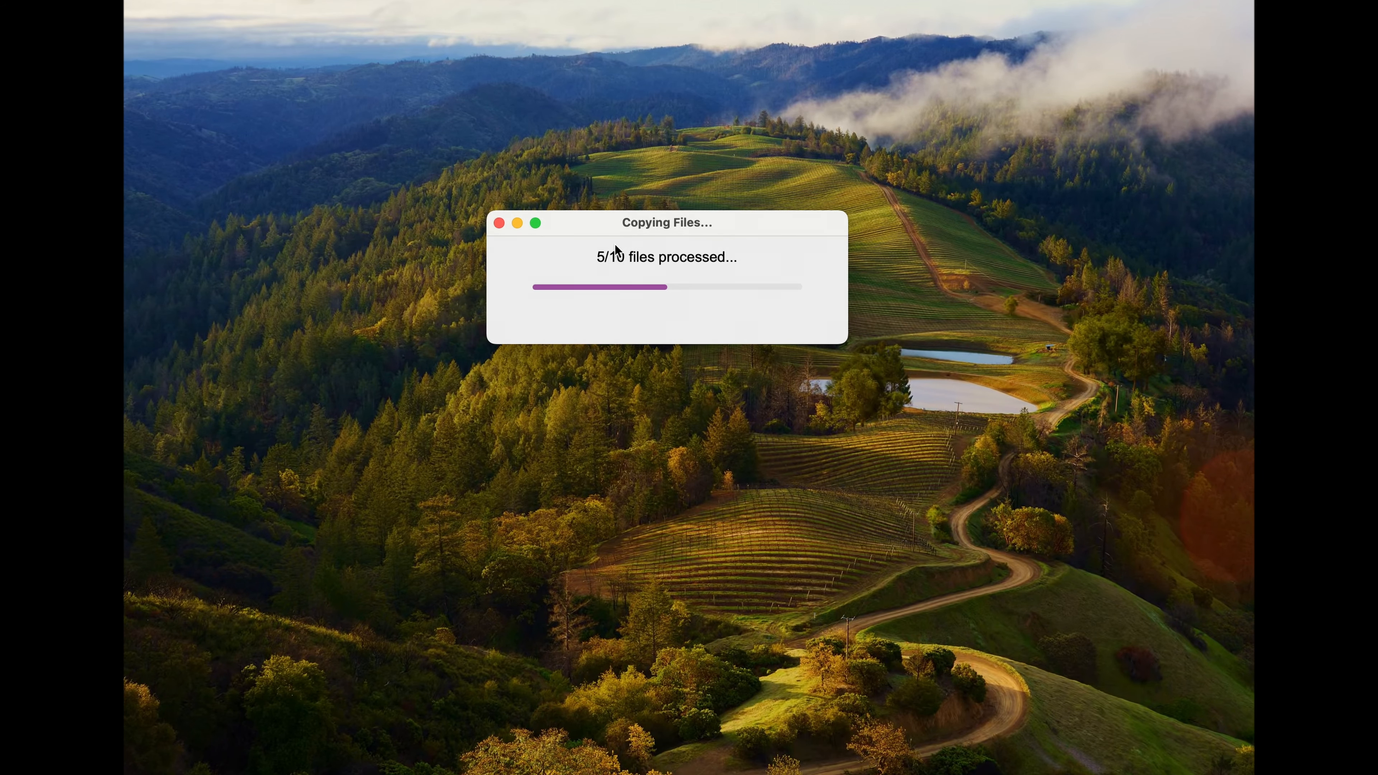
Step: Open the Test Template project folder and examine the contents of its Music and VO folders
left_click(683, 234)
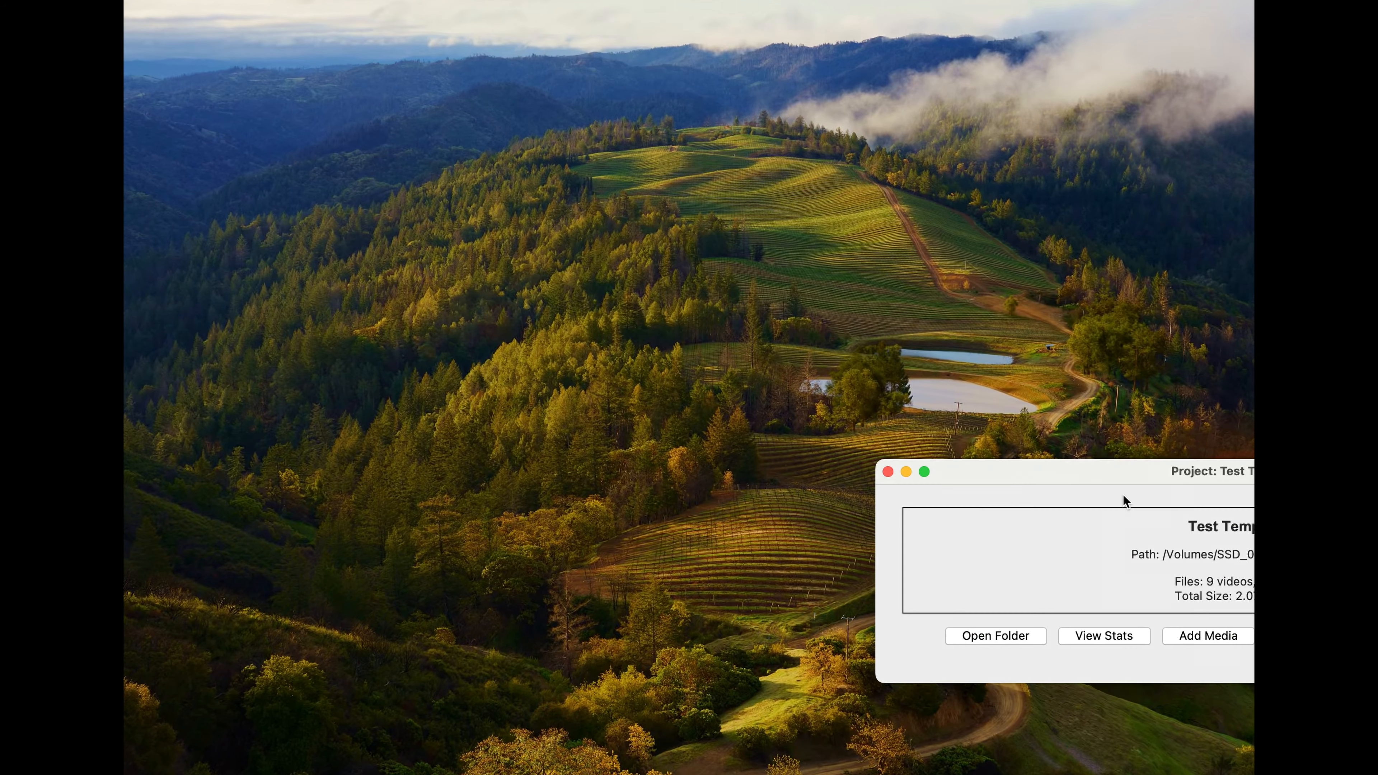
left_click(457, 354)
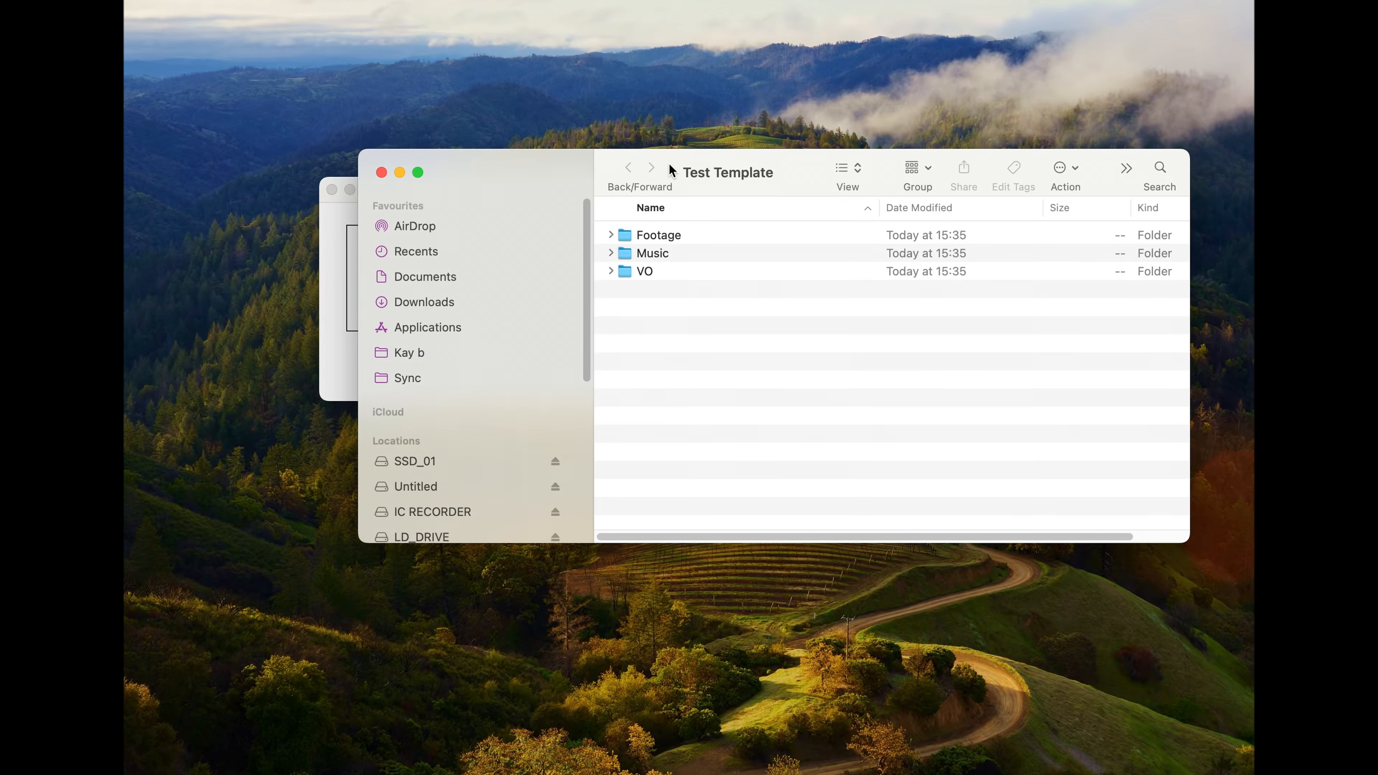
left_click_drag(669, 164, 582, 139)
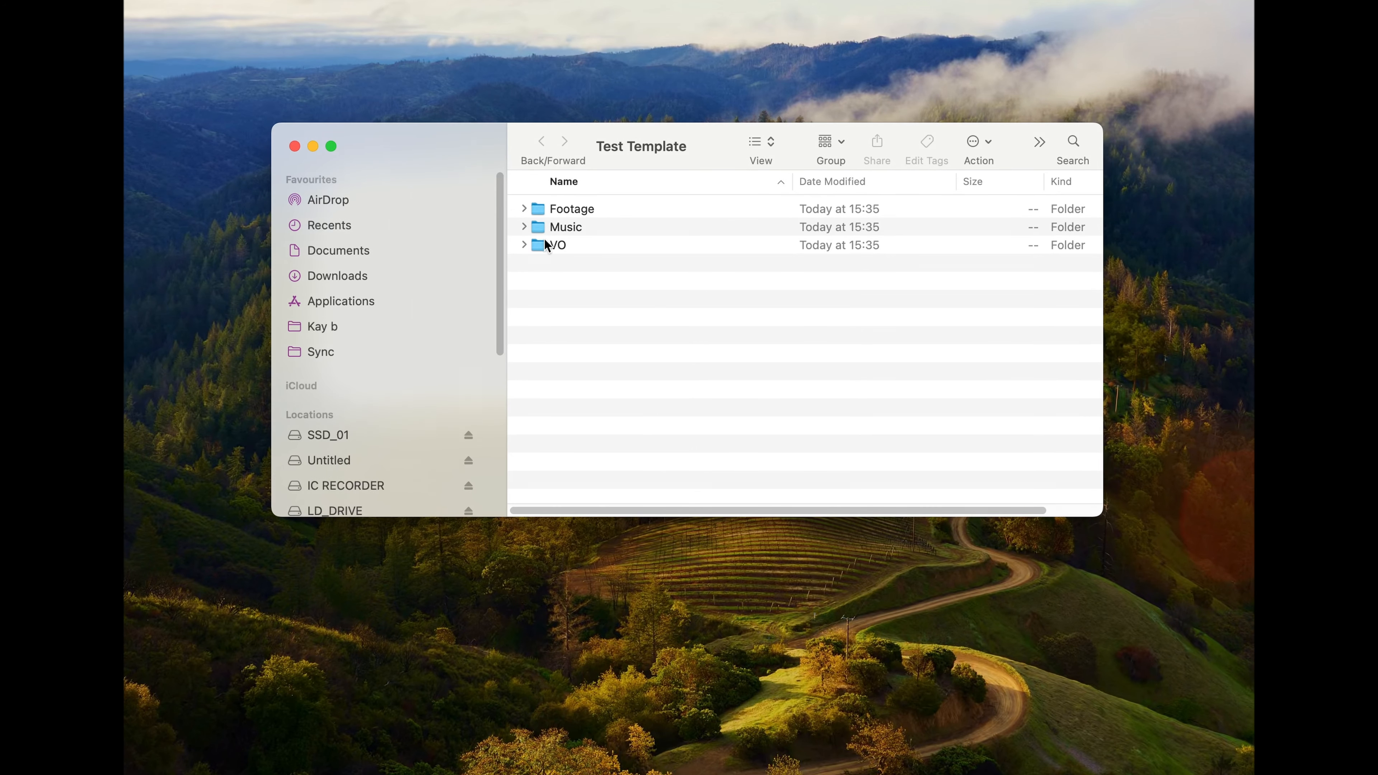
left_click(523, 227)
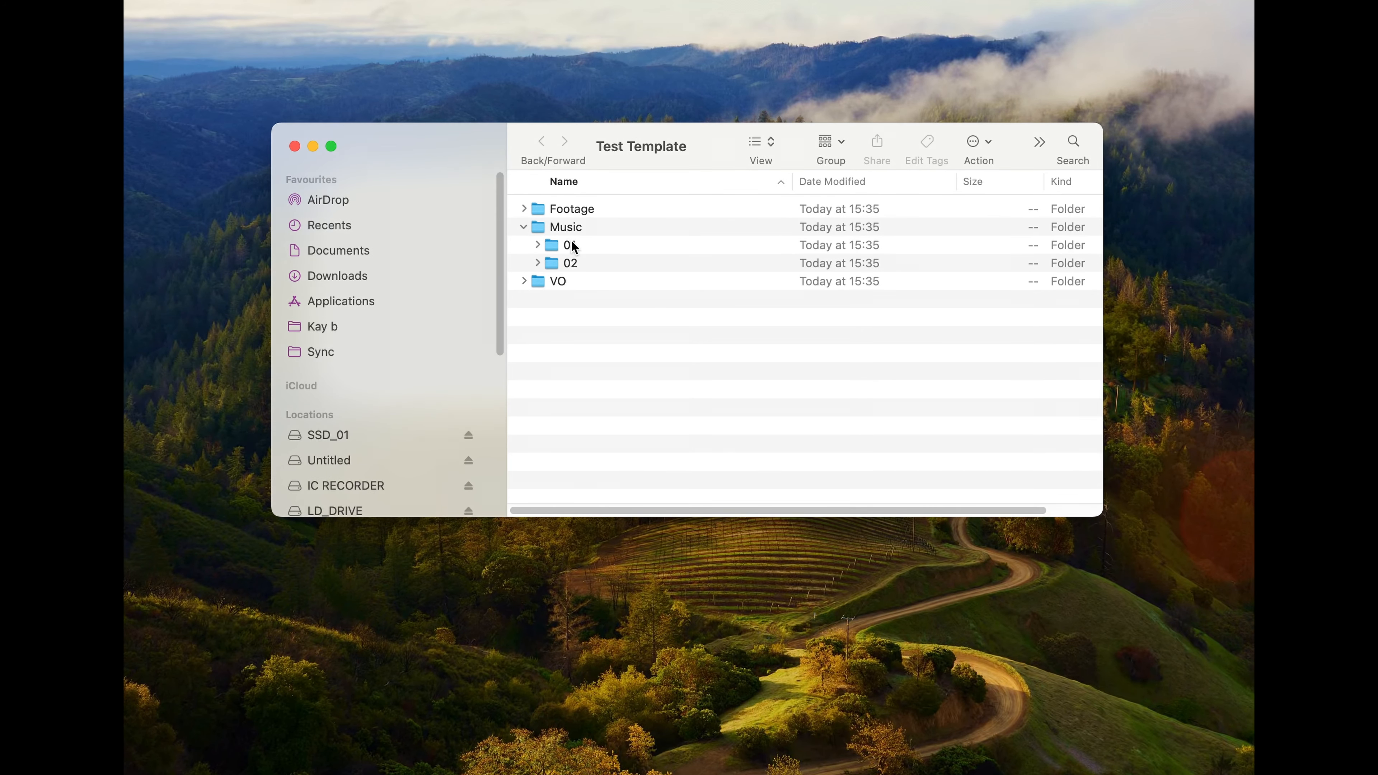
left_click(524, 226)
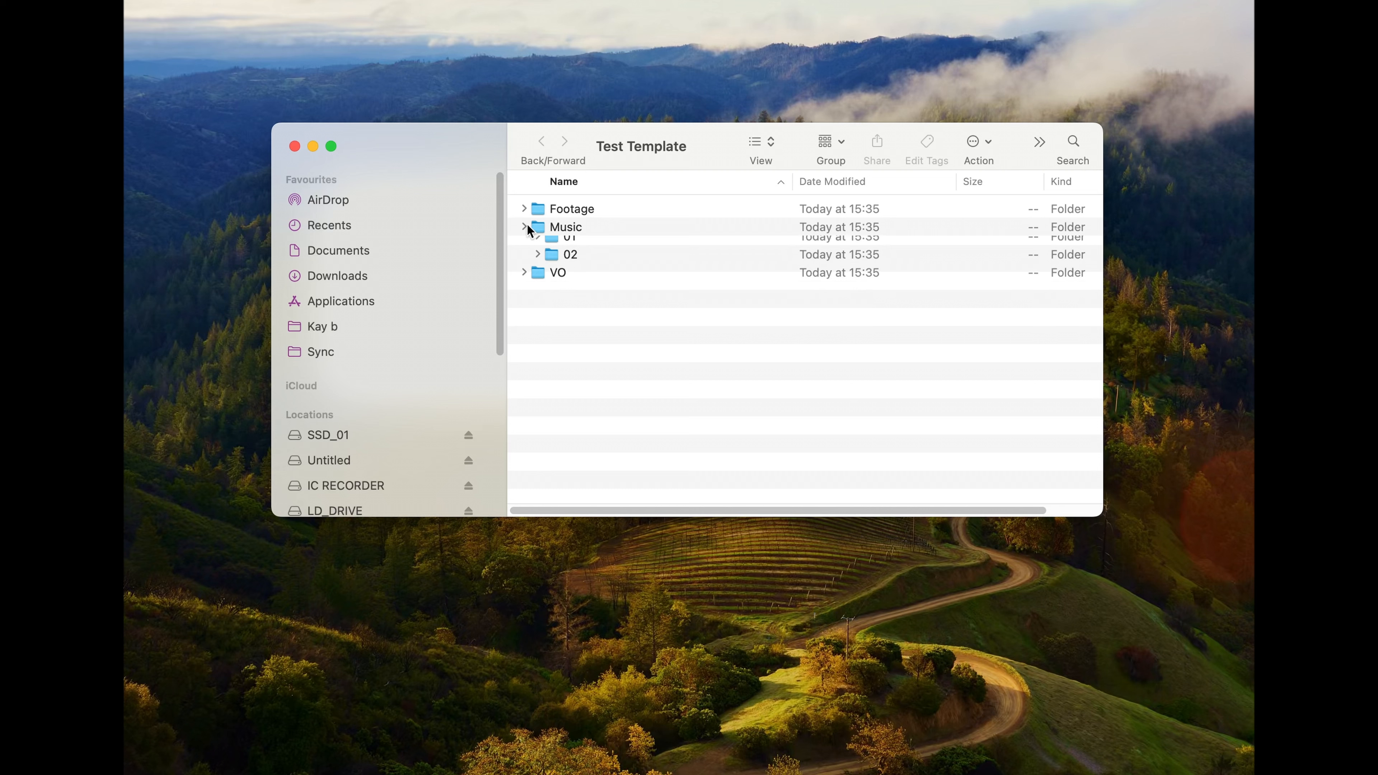
left_click(522, 245)
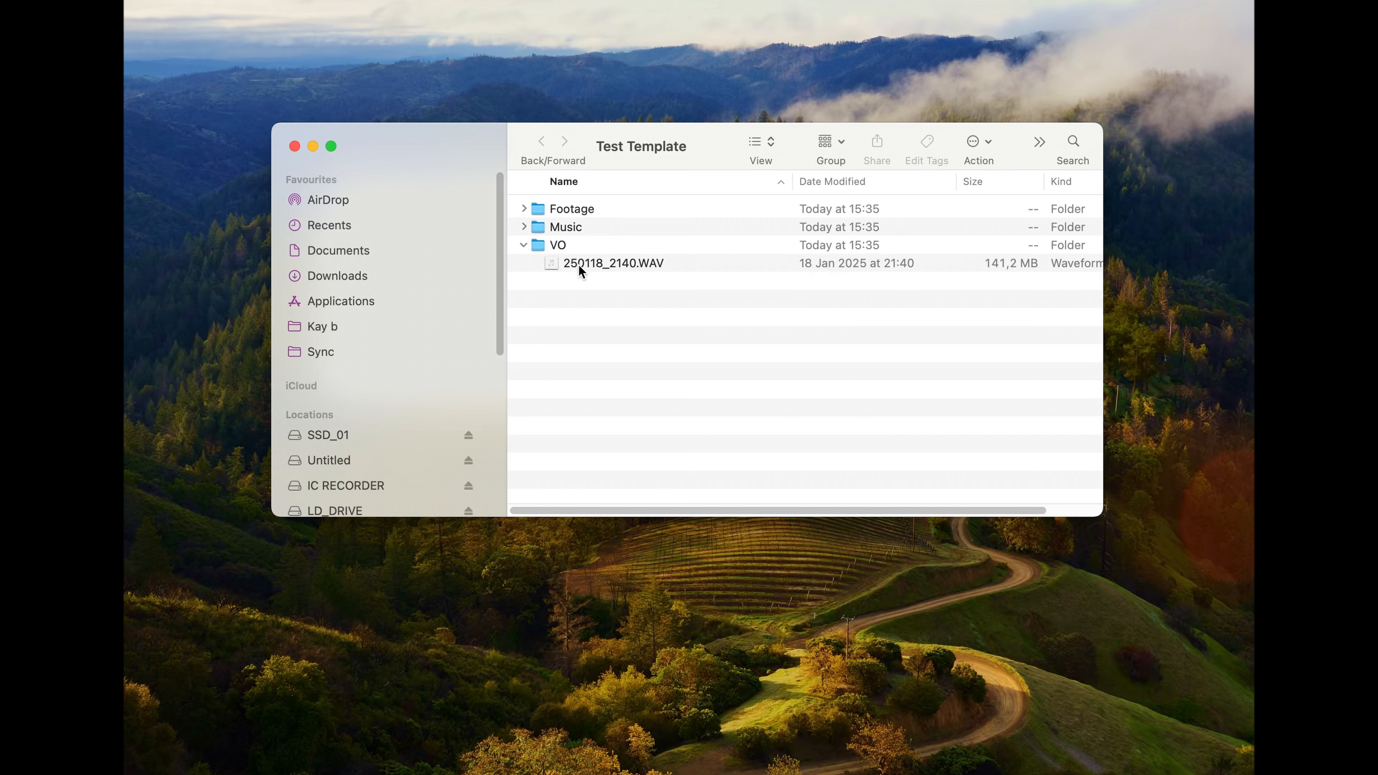
Step: Collapse the VO folder and examine the clips in the Footage folder's 2025-01-15, 2025-01-17 and 2025-01-28 subfolders
left_click(522, 244)
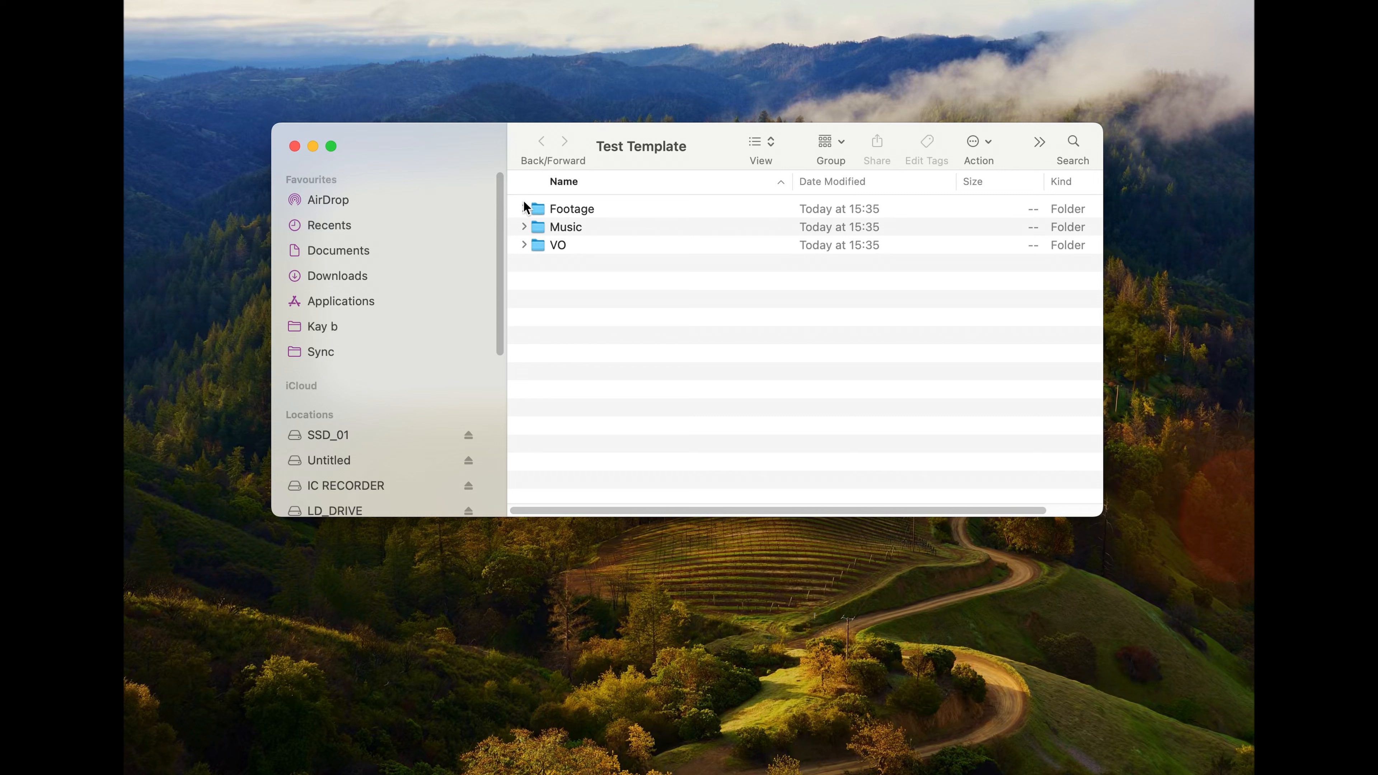
left_click(524, 209)
left_click(538, 227)
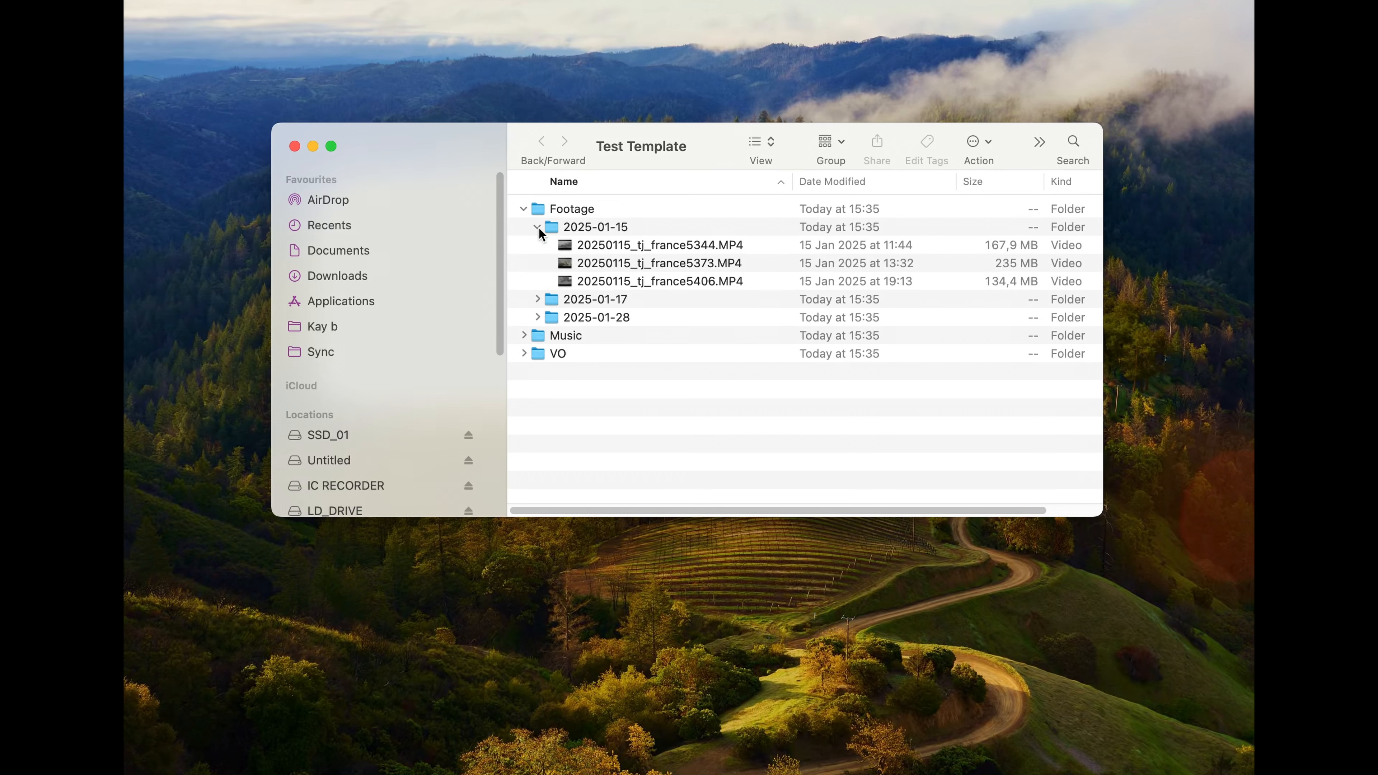
left_click(537, 299)
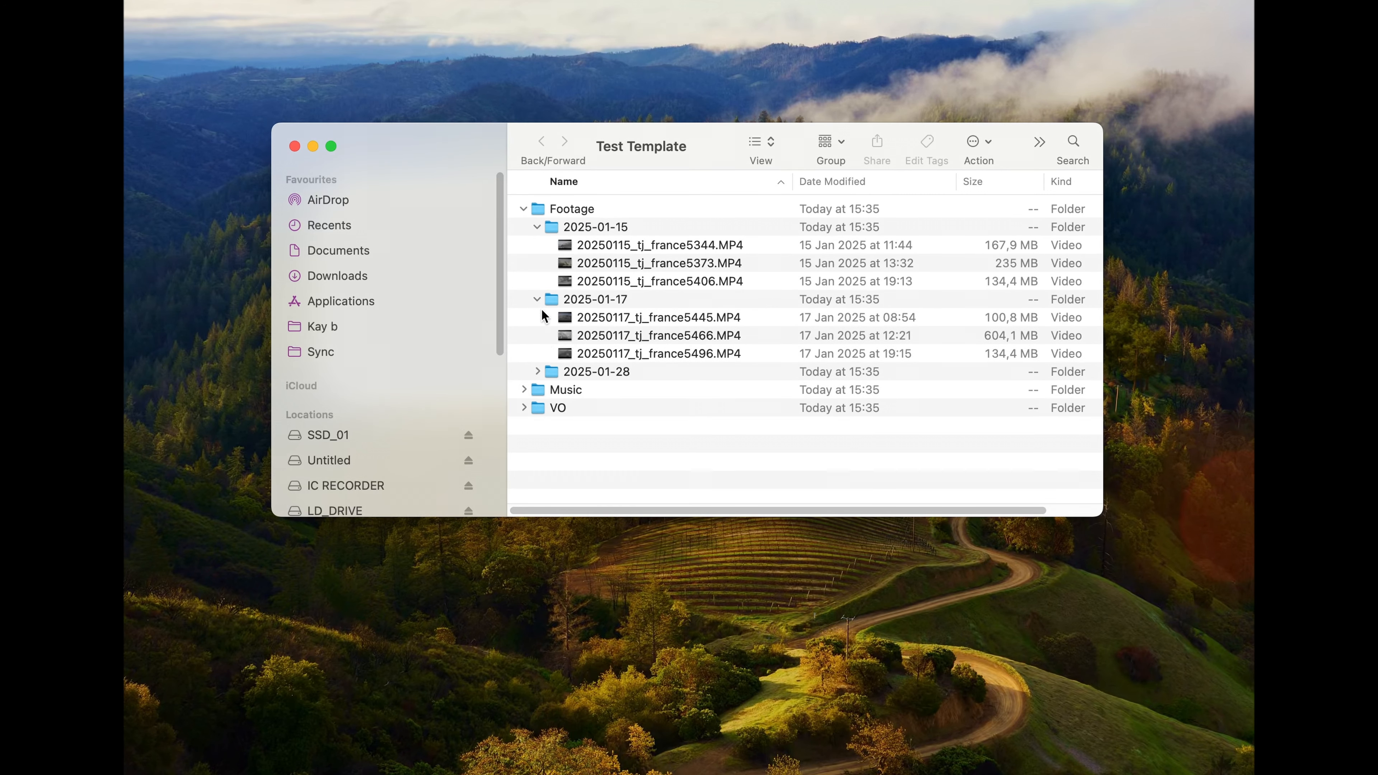
left_click(537, 371)
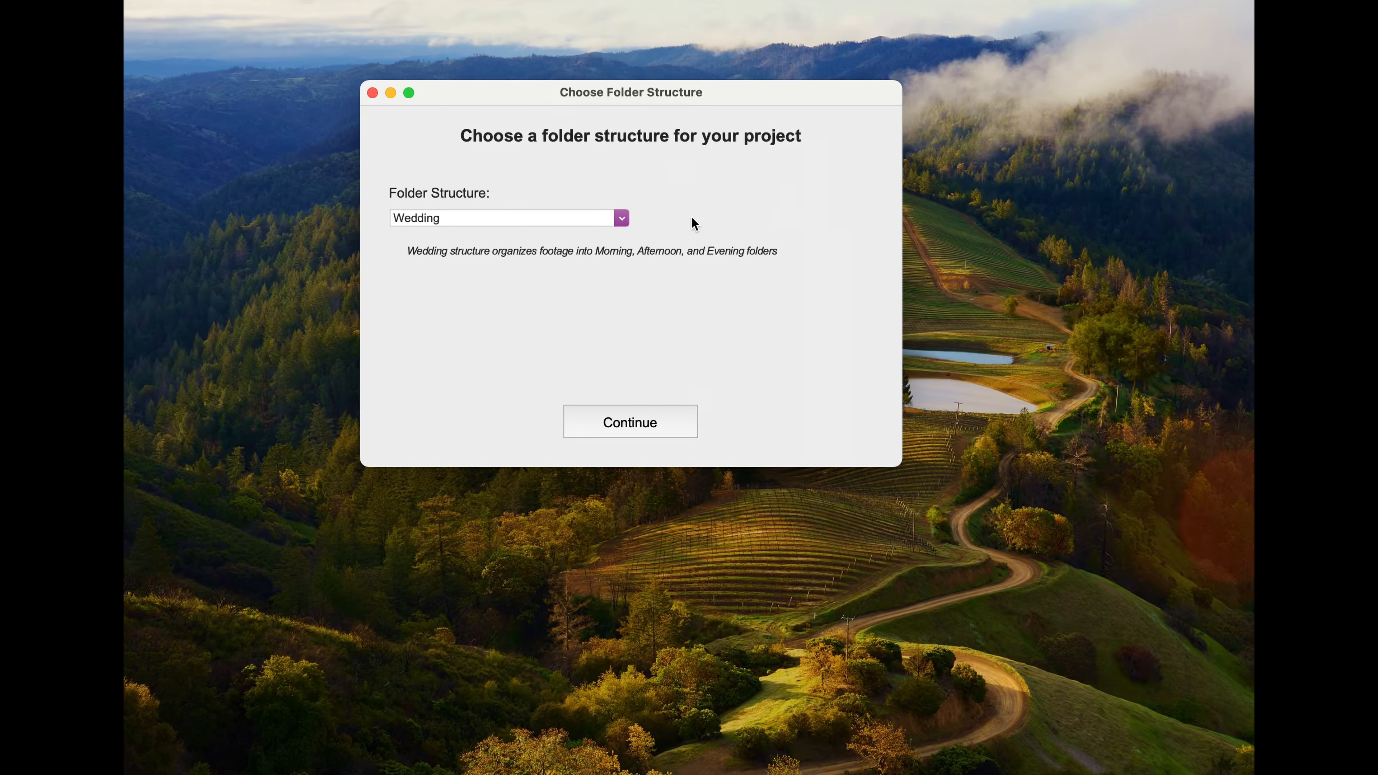
Step: Set the project's folder structure to a saved template and select the Youtube template
left_click(621, 220)
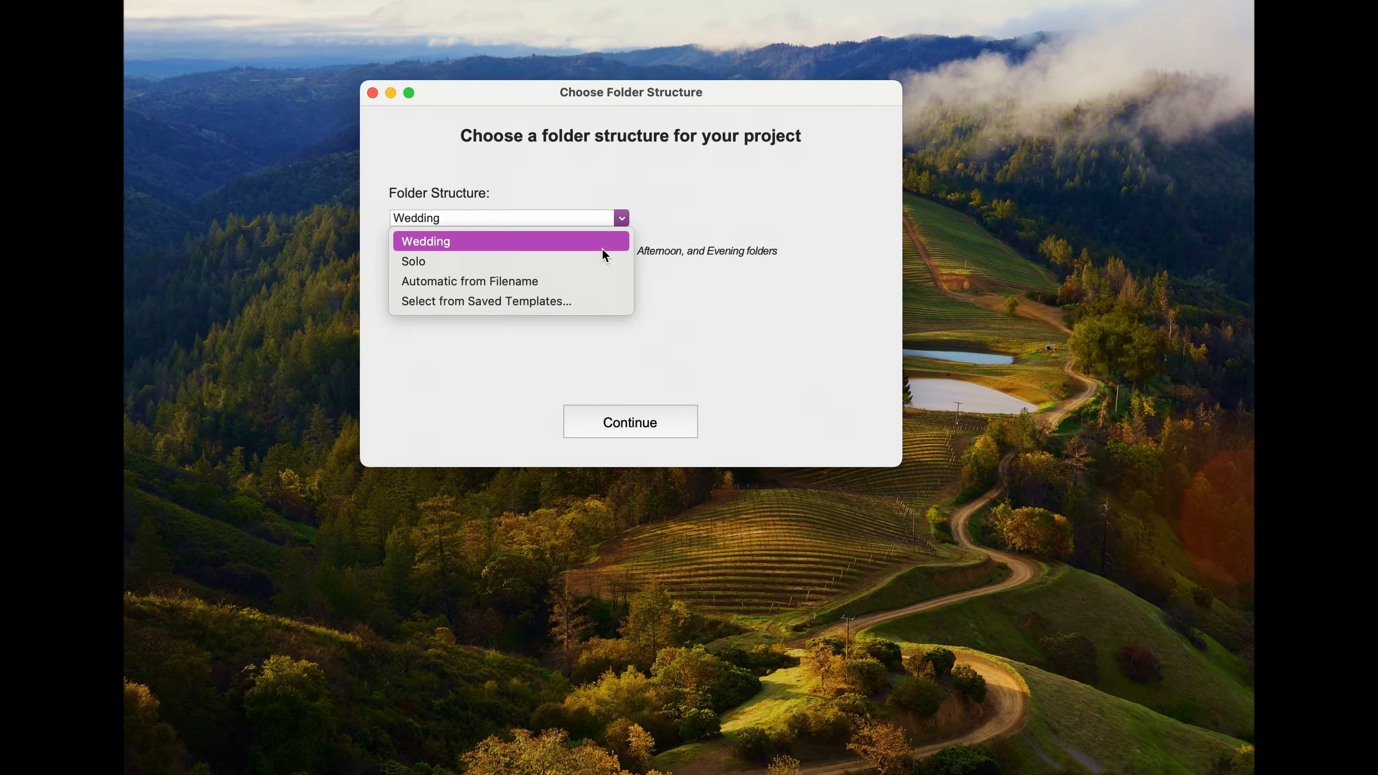
left_click(549, 300)
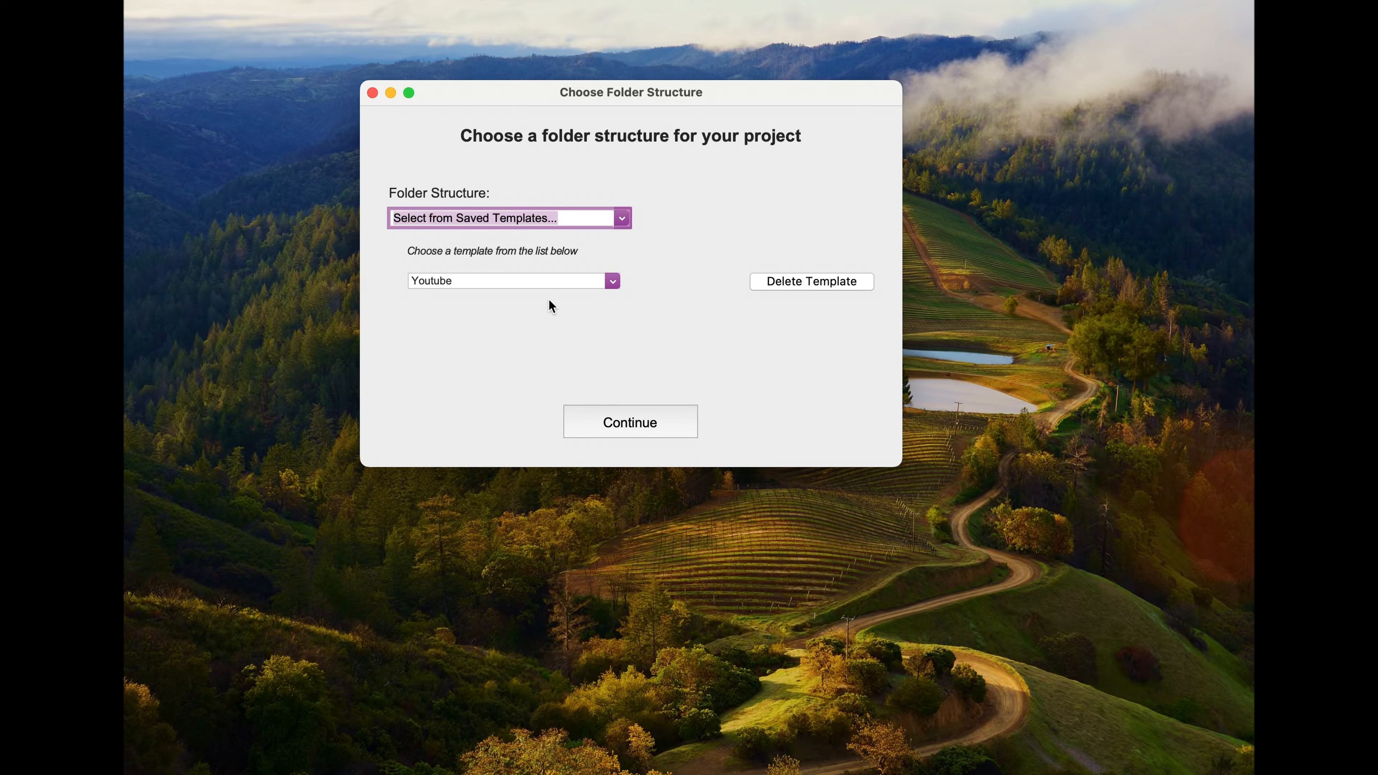
left_click(580, 285)
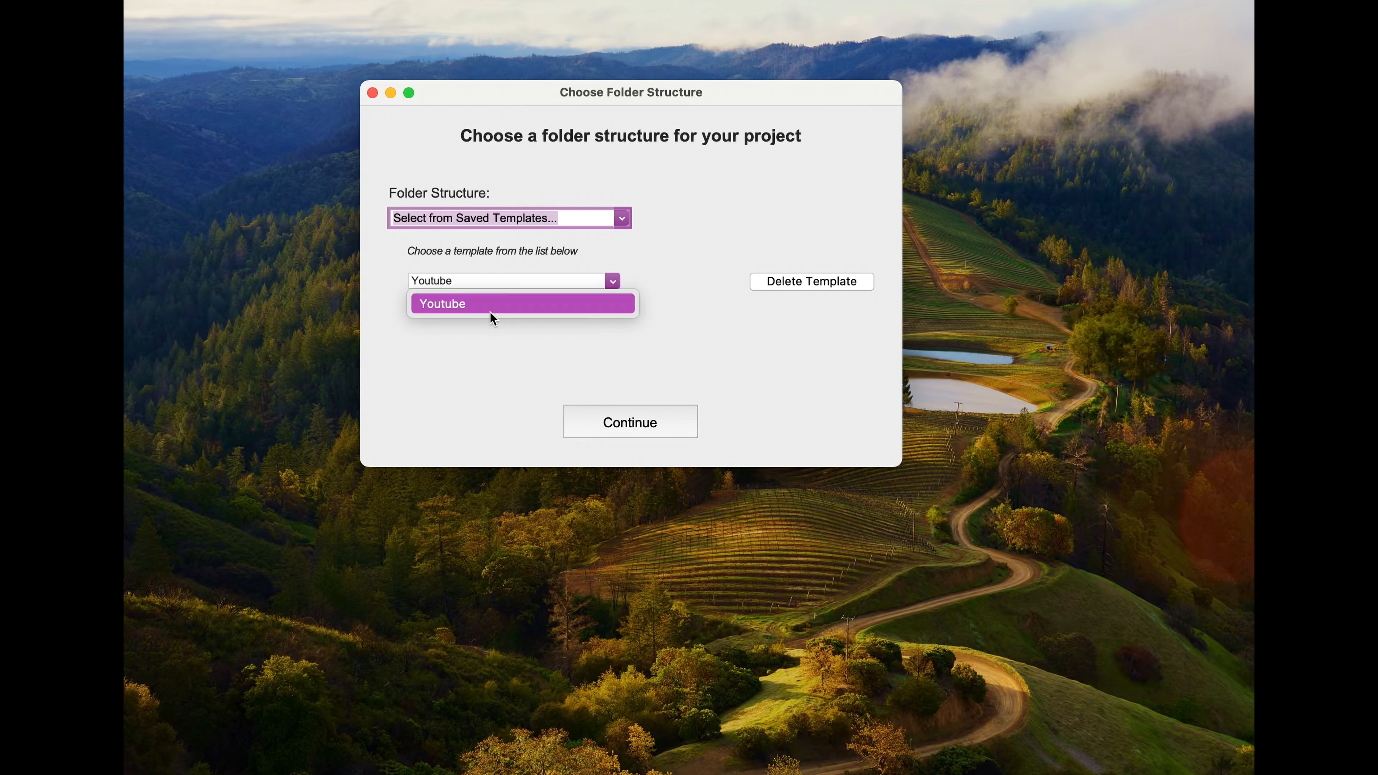
left_click(487, 304)
Step: Delete the saved Youtube template and confirm the deletion
left_click(807, 287)
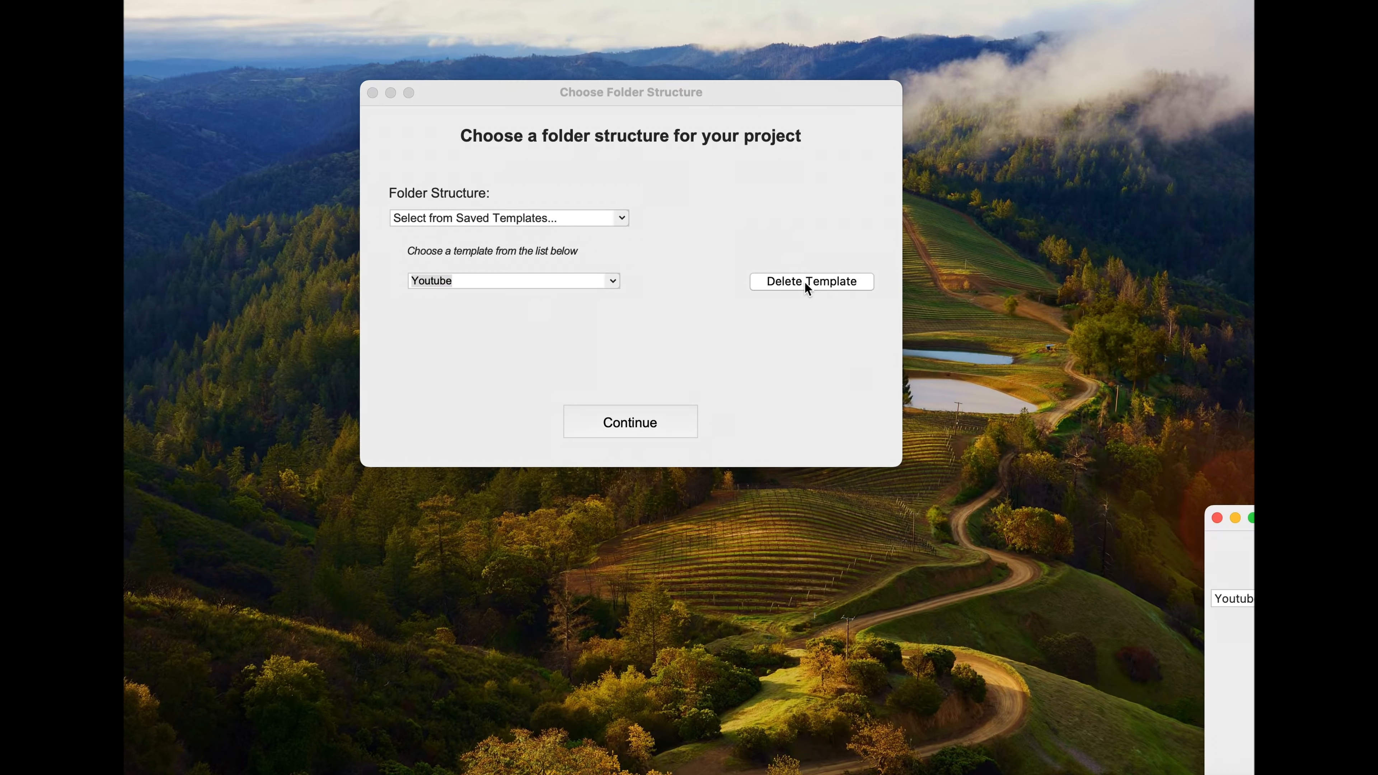
left_click(814, 221)
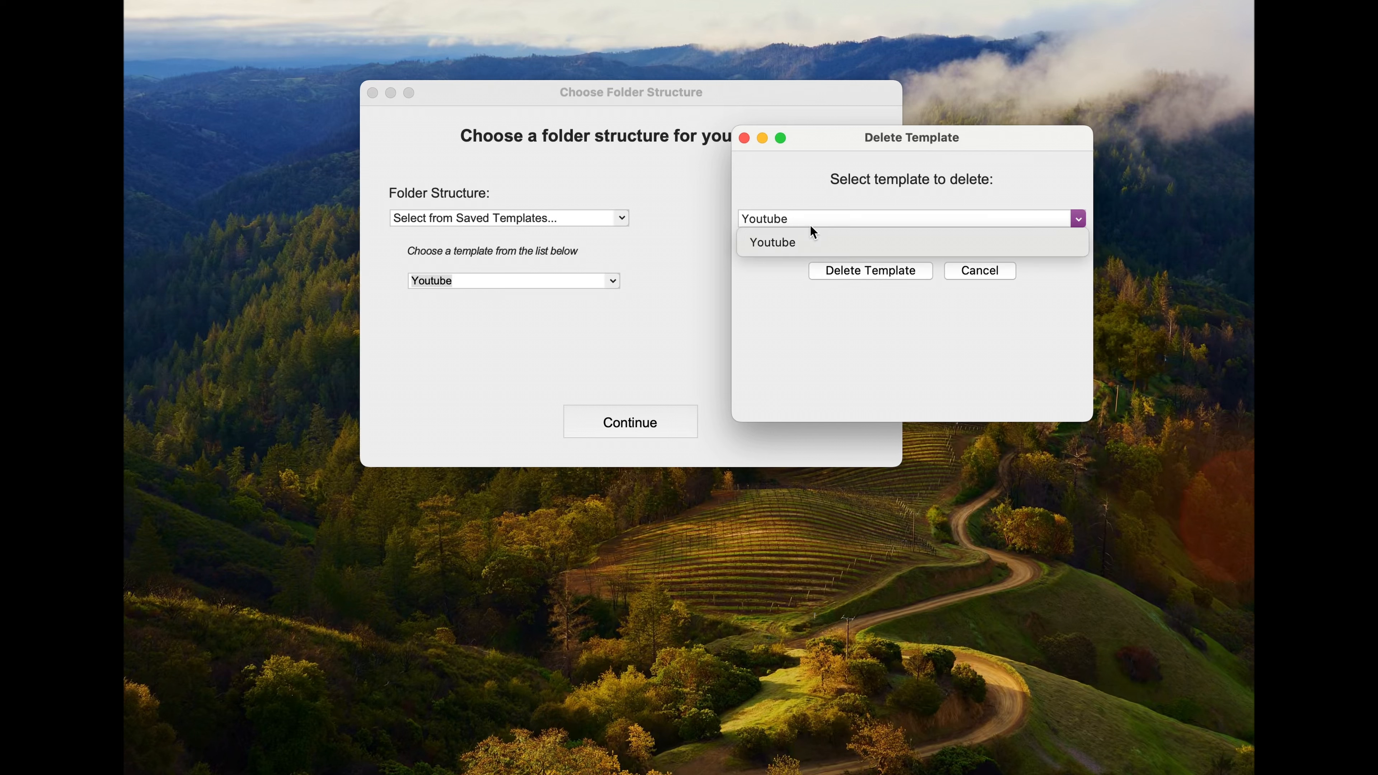
left_click(773, 240)
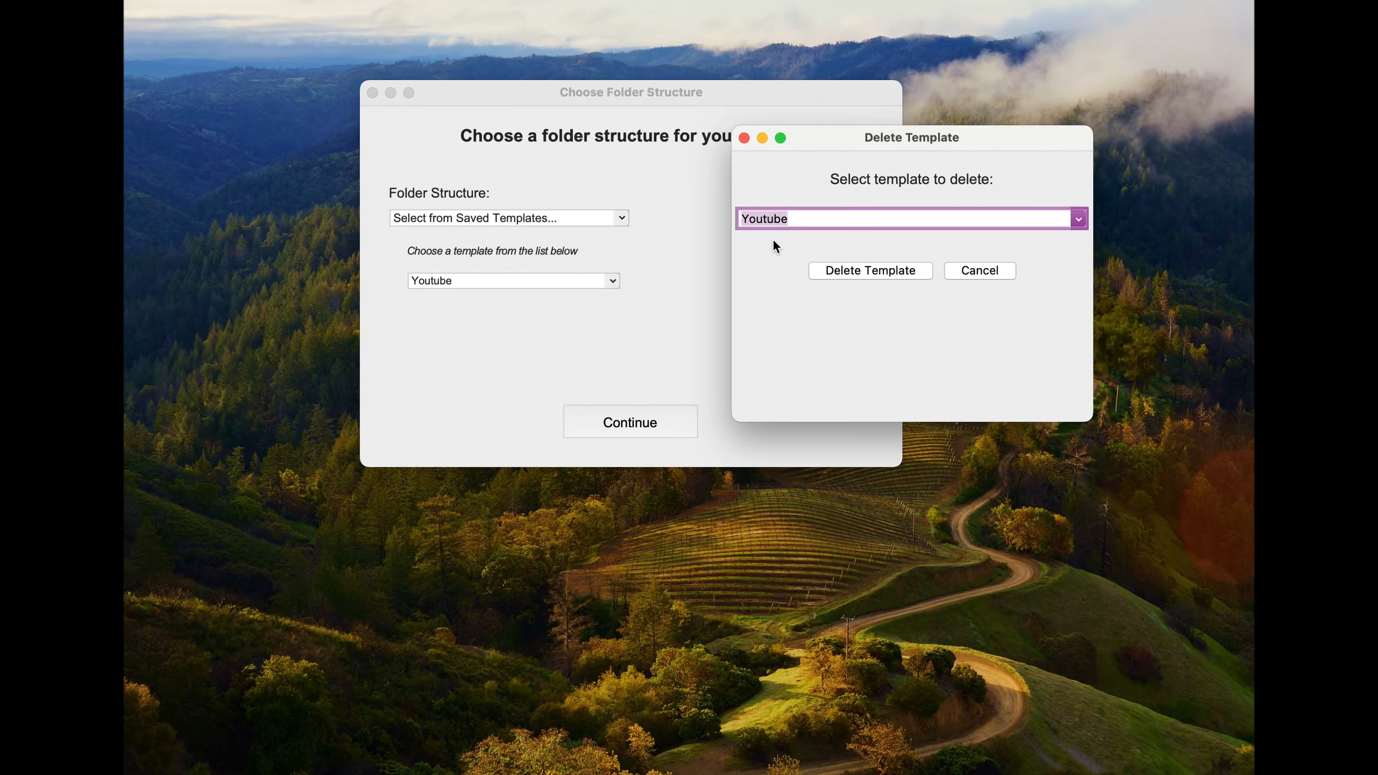
left_click(858, 272)
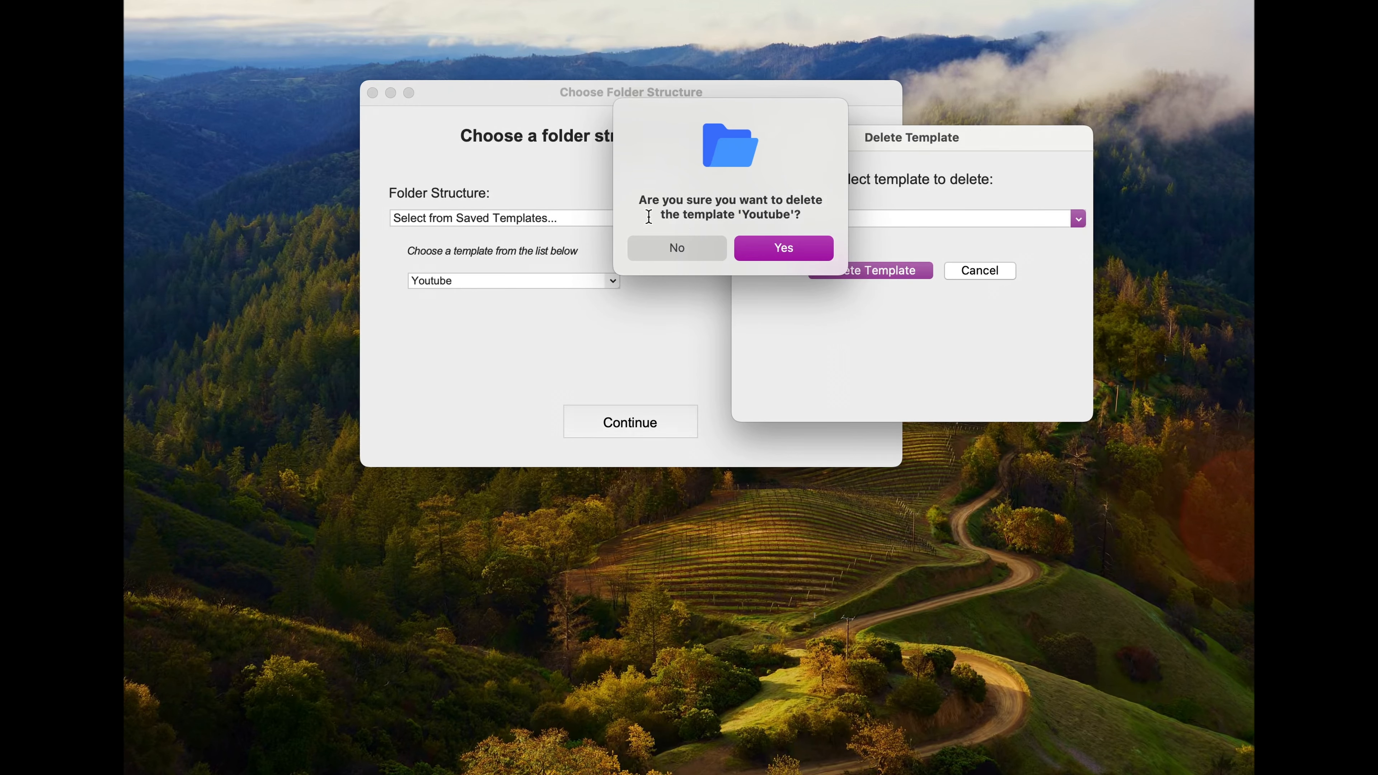
left_click(795, 248)
left_click(715, 239)
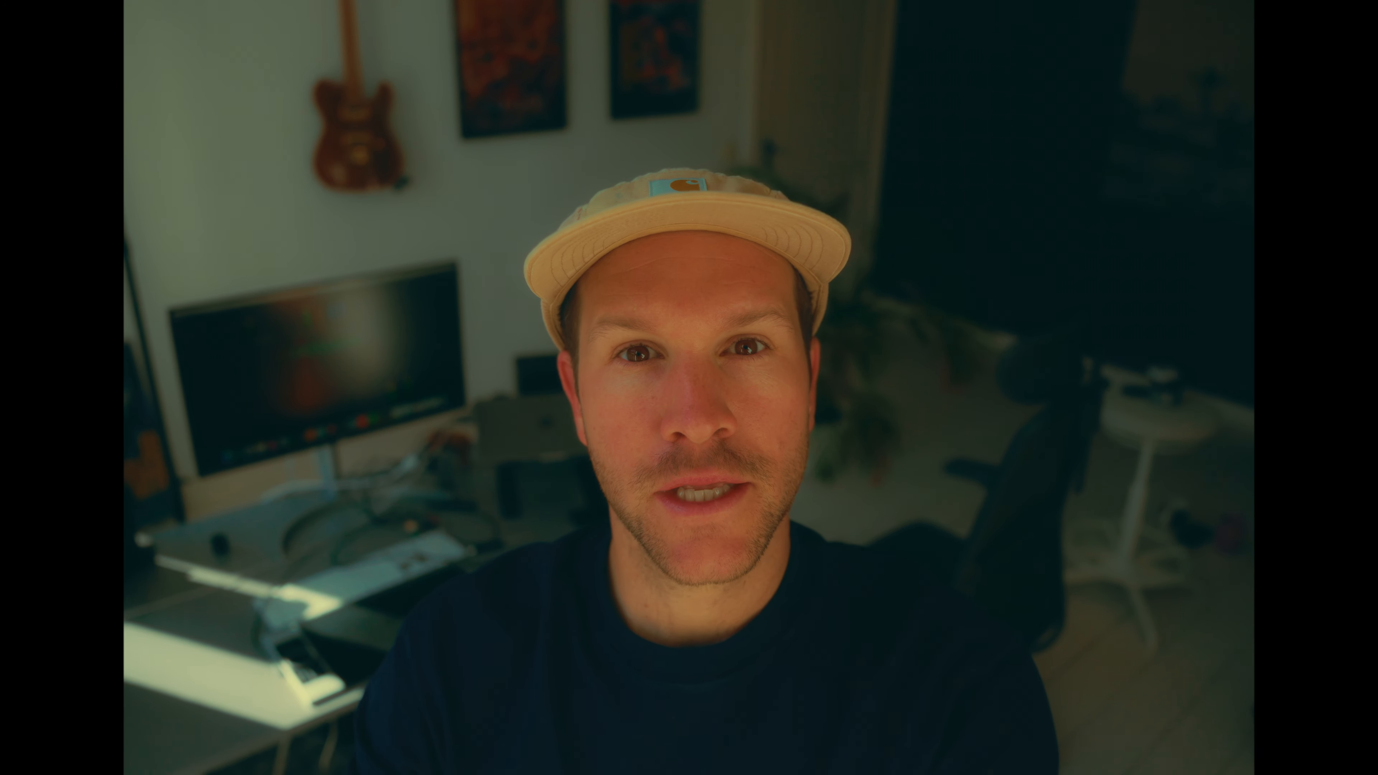